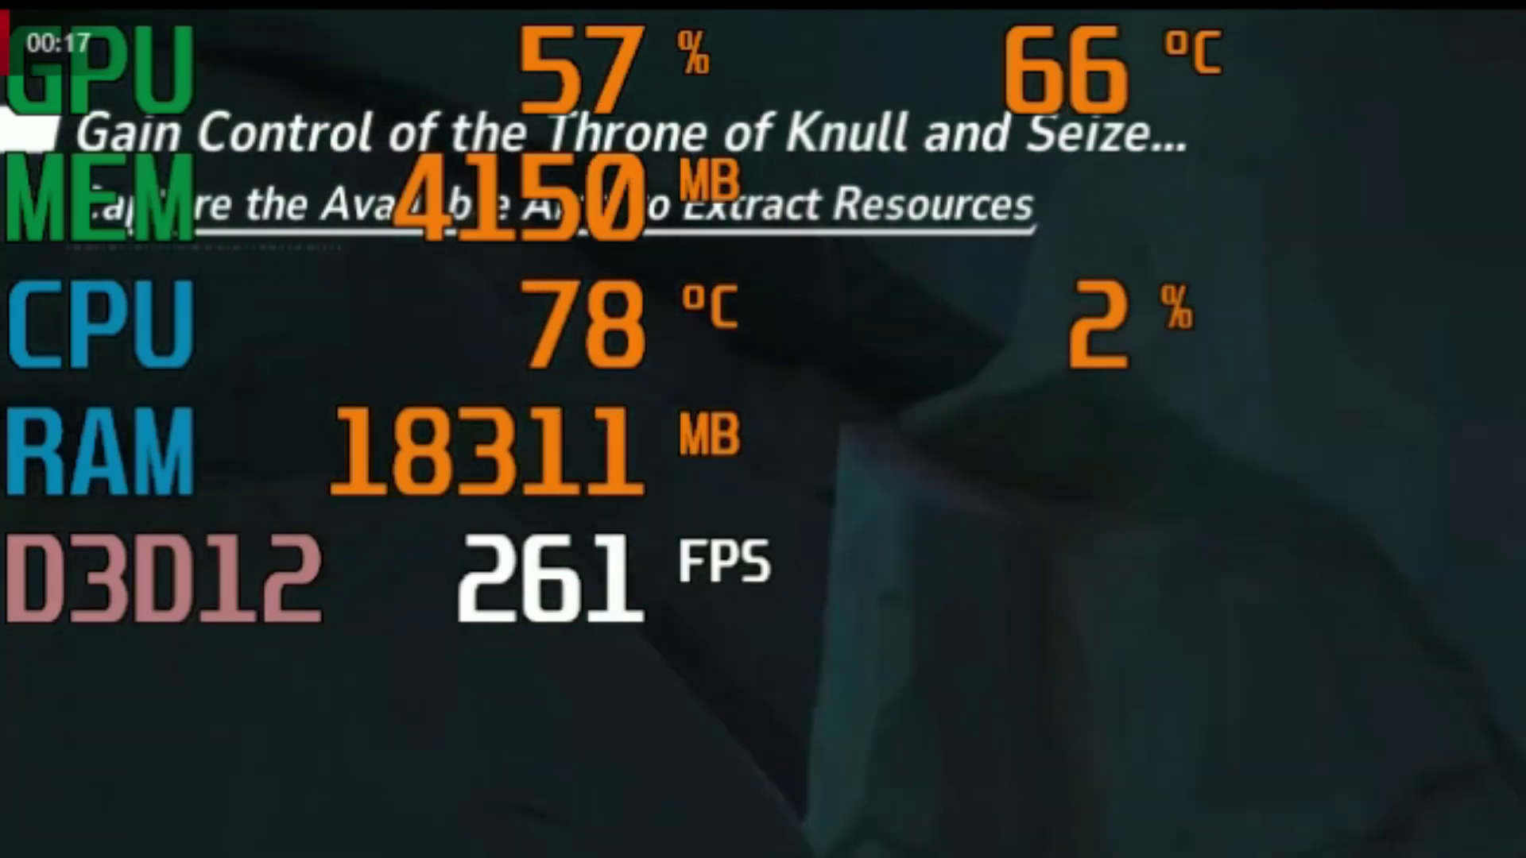
key(w)
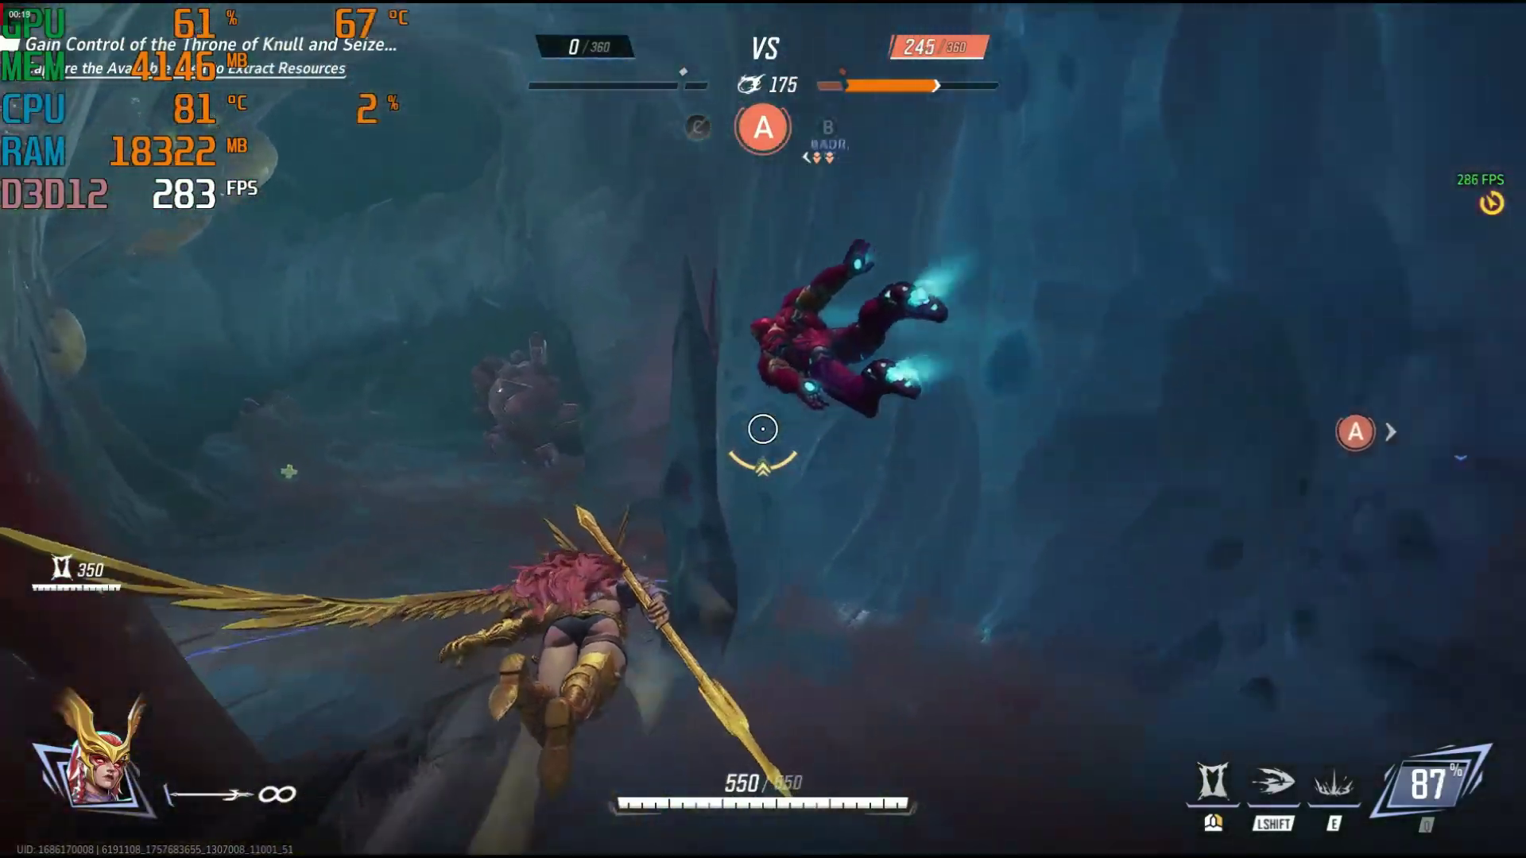
key(w)
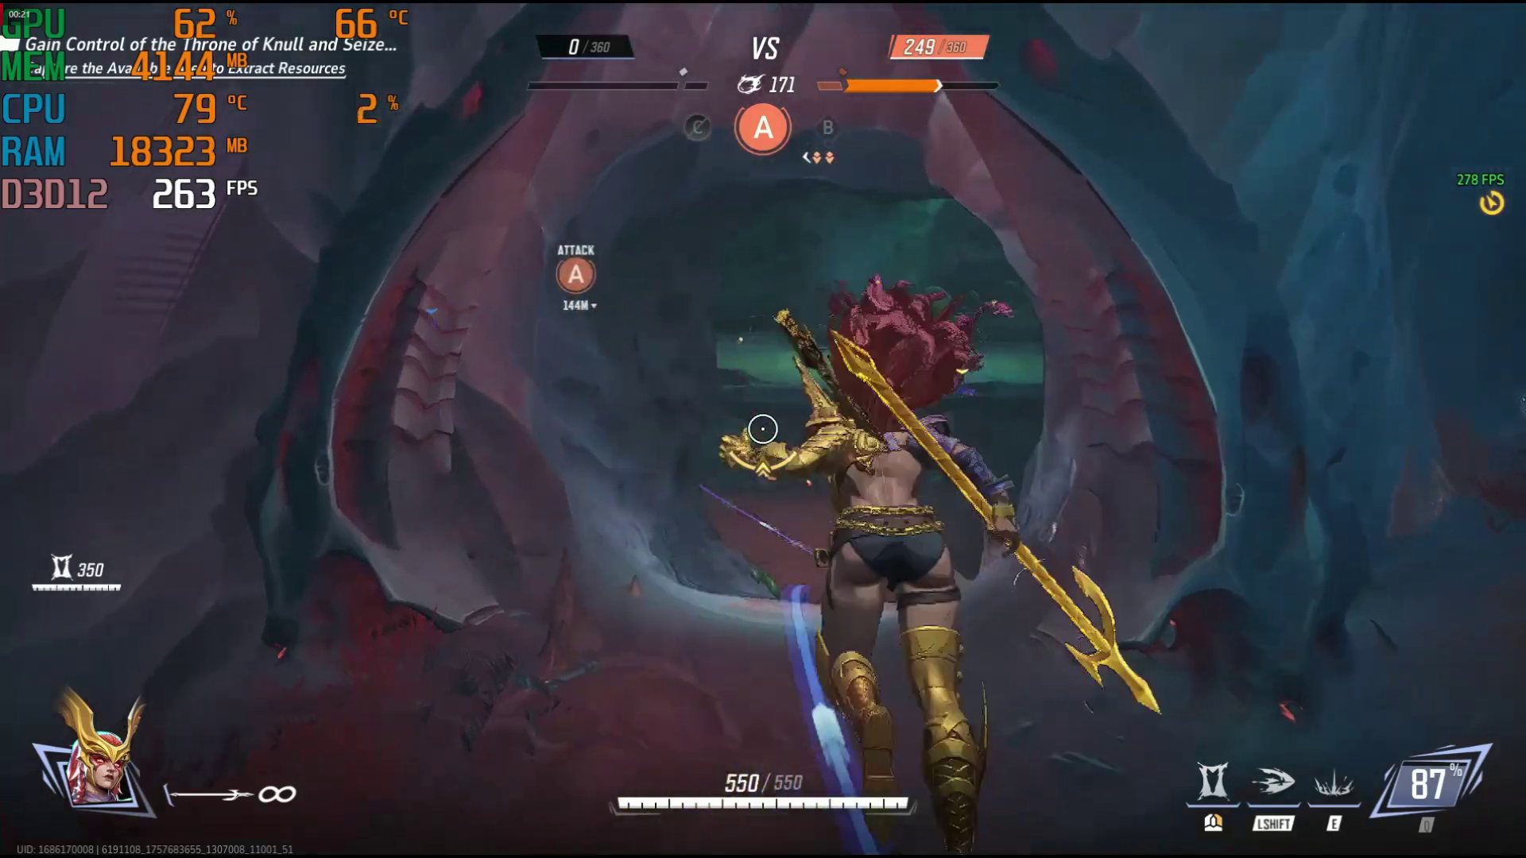
key(w)
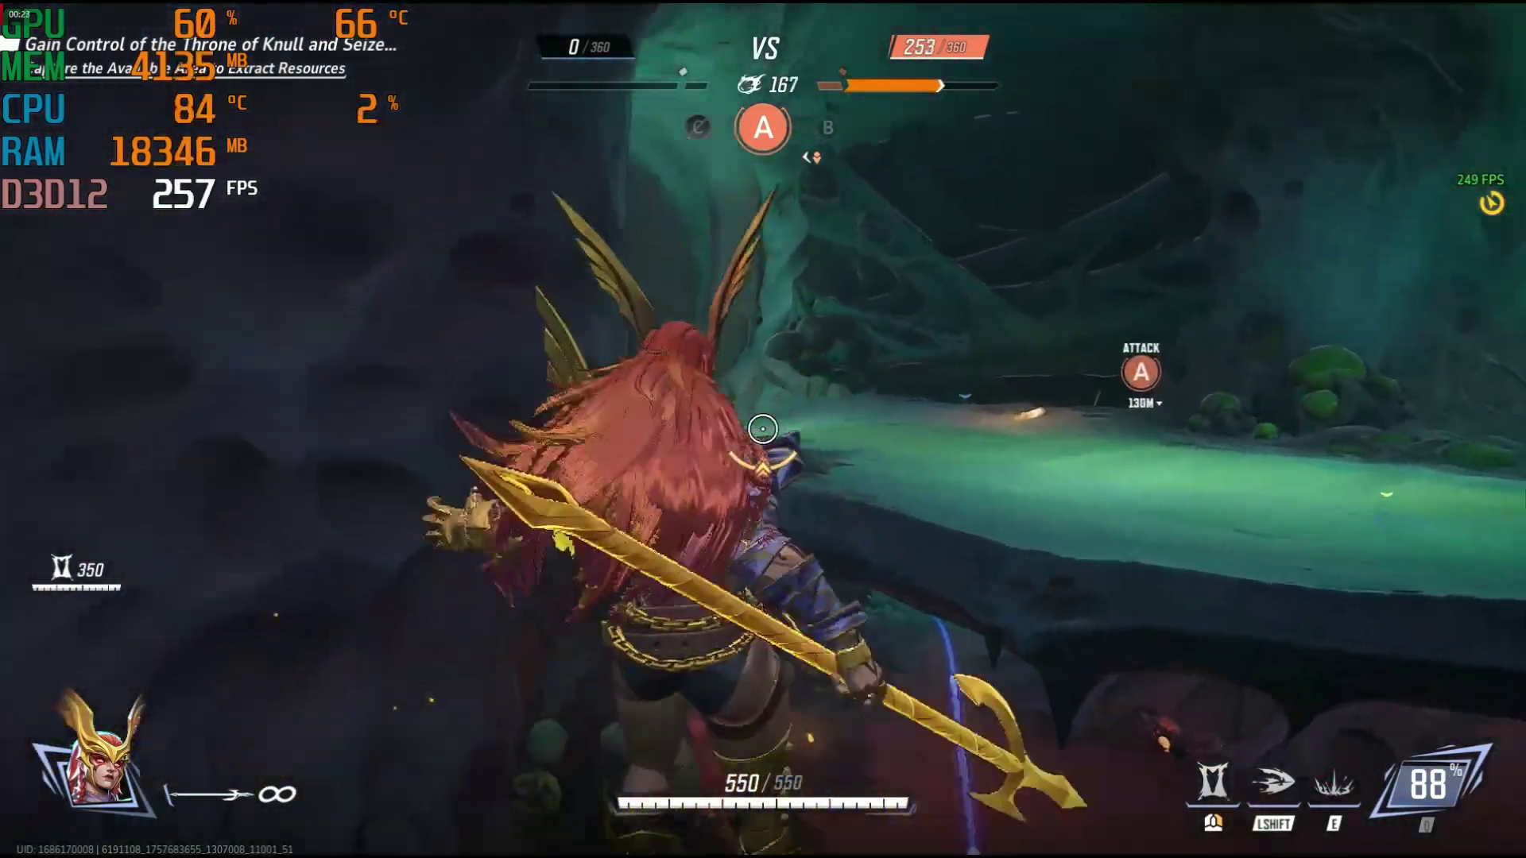
key(w)
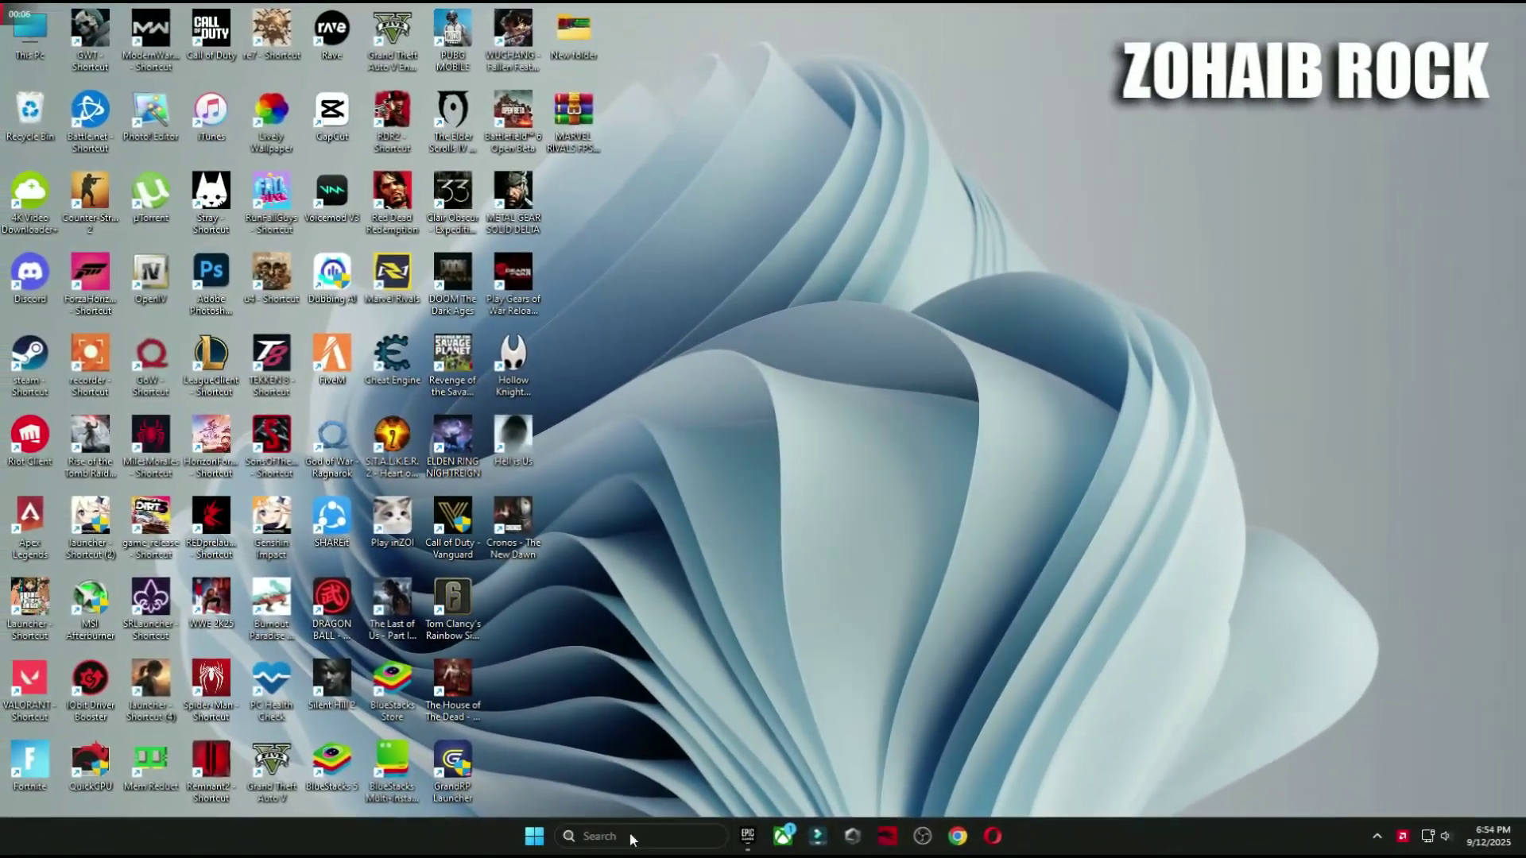
Open the restore point settings and turn on system protection for Local Disk (C:).
click(628, 845)
text(create a restore point)
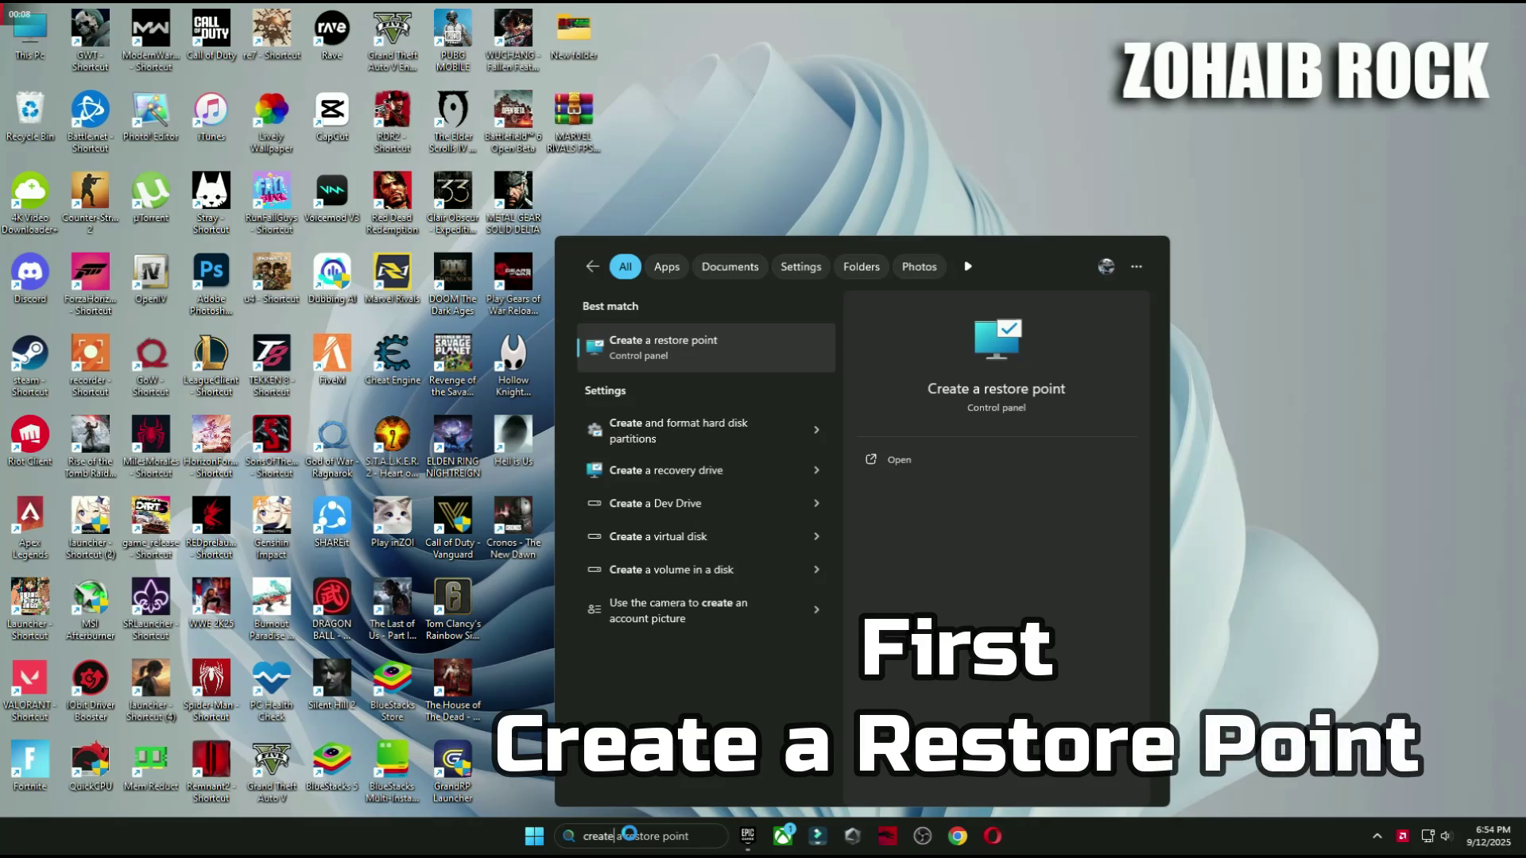
click(705, 344)
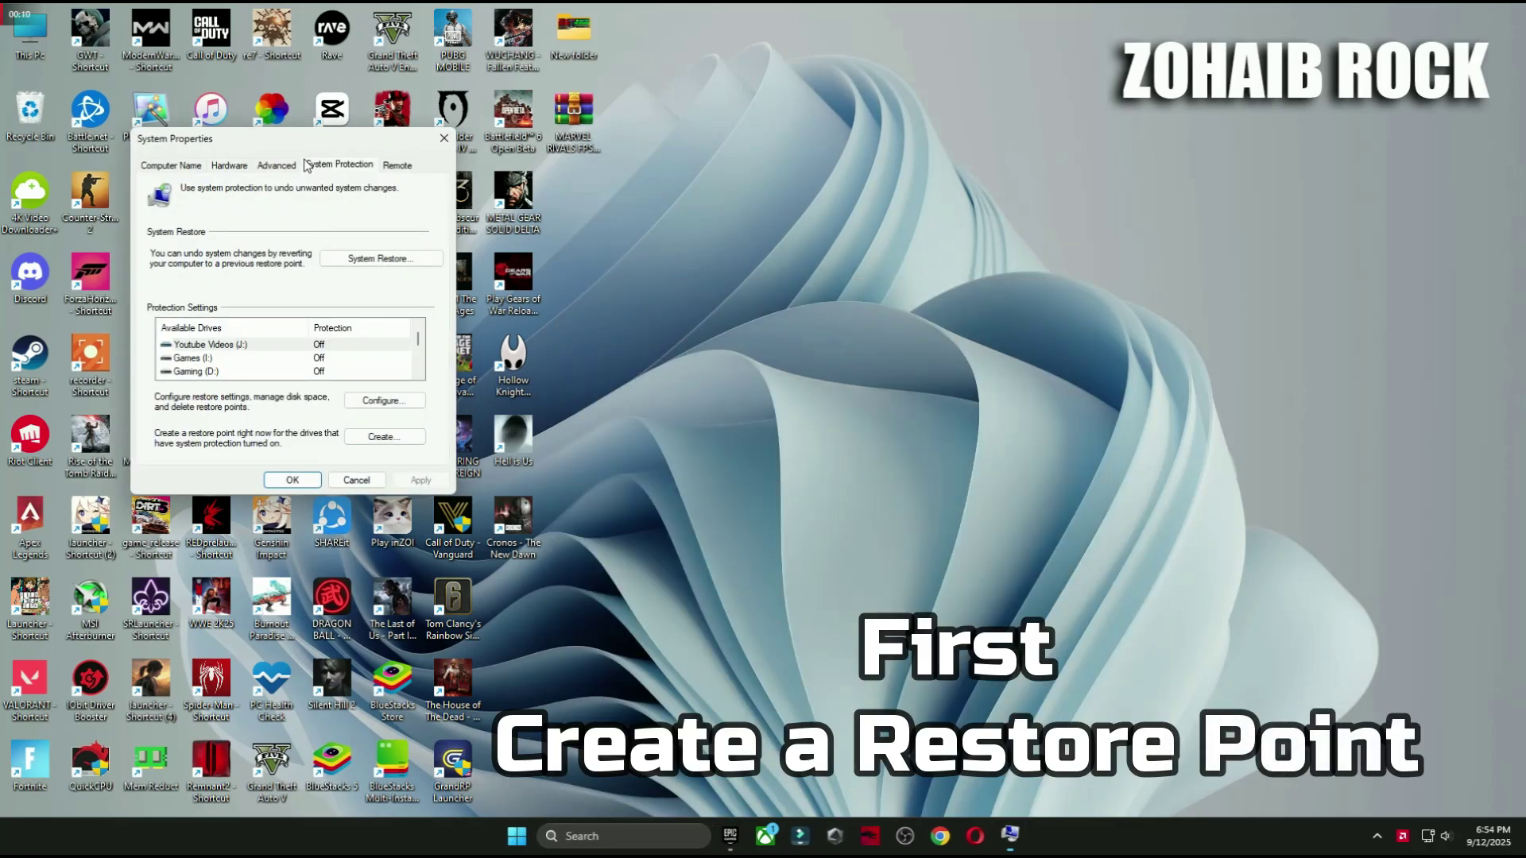
drag(295, 148, 920, 171)
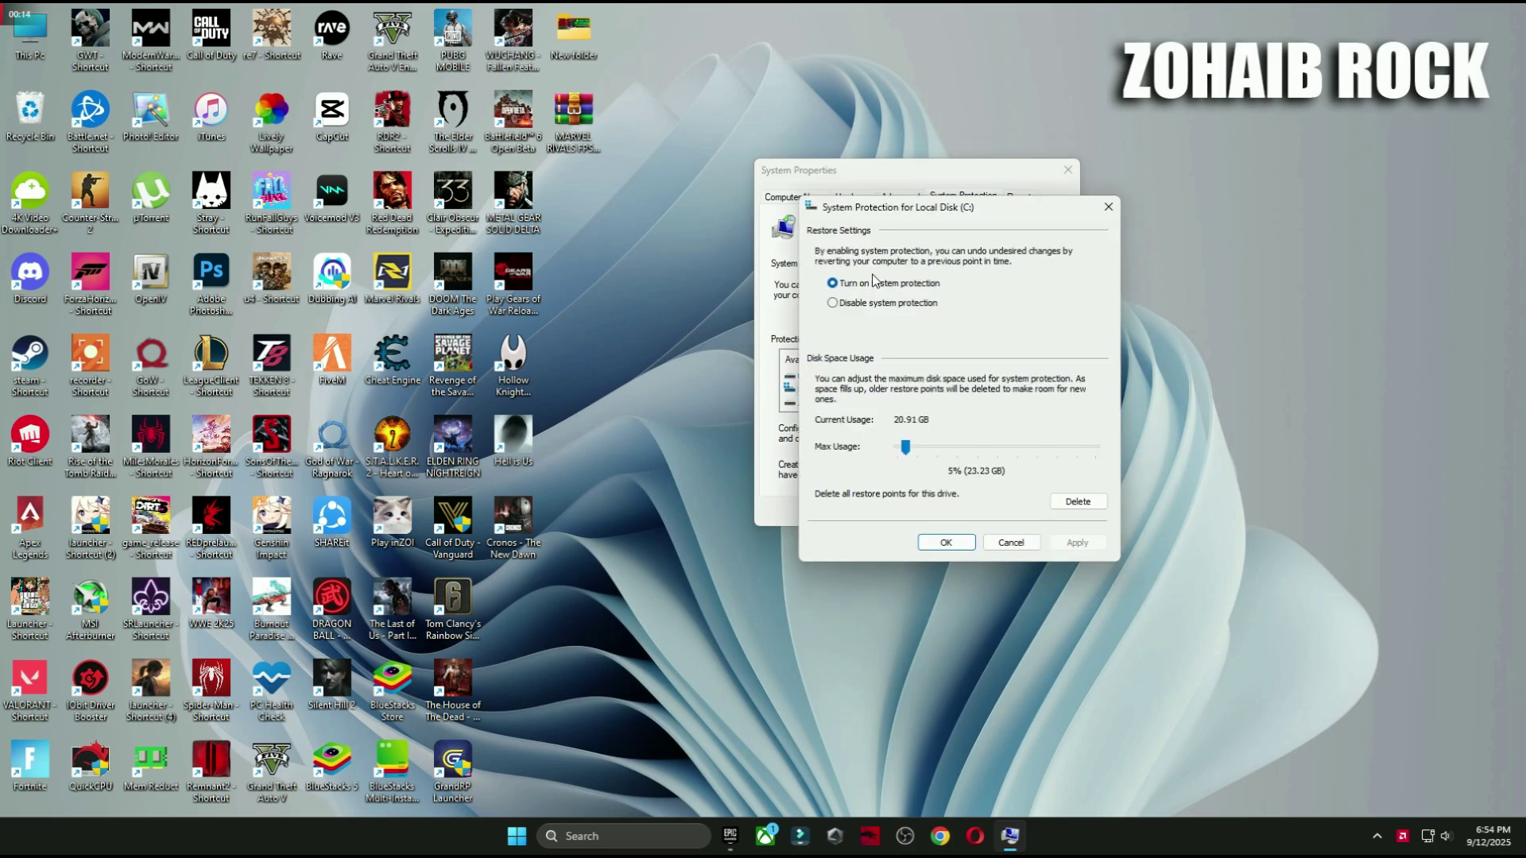
click(938, 539)
Create a restore point with the description "backup" and close System Properties.
click(1003, 471)
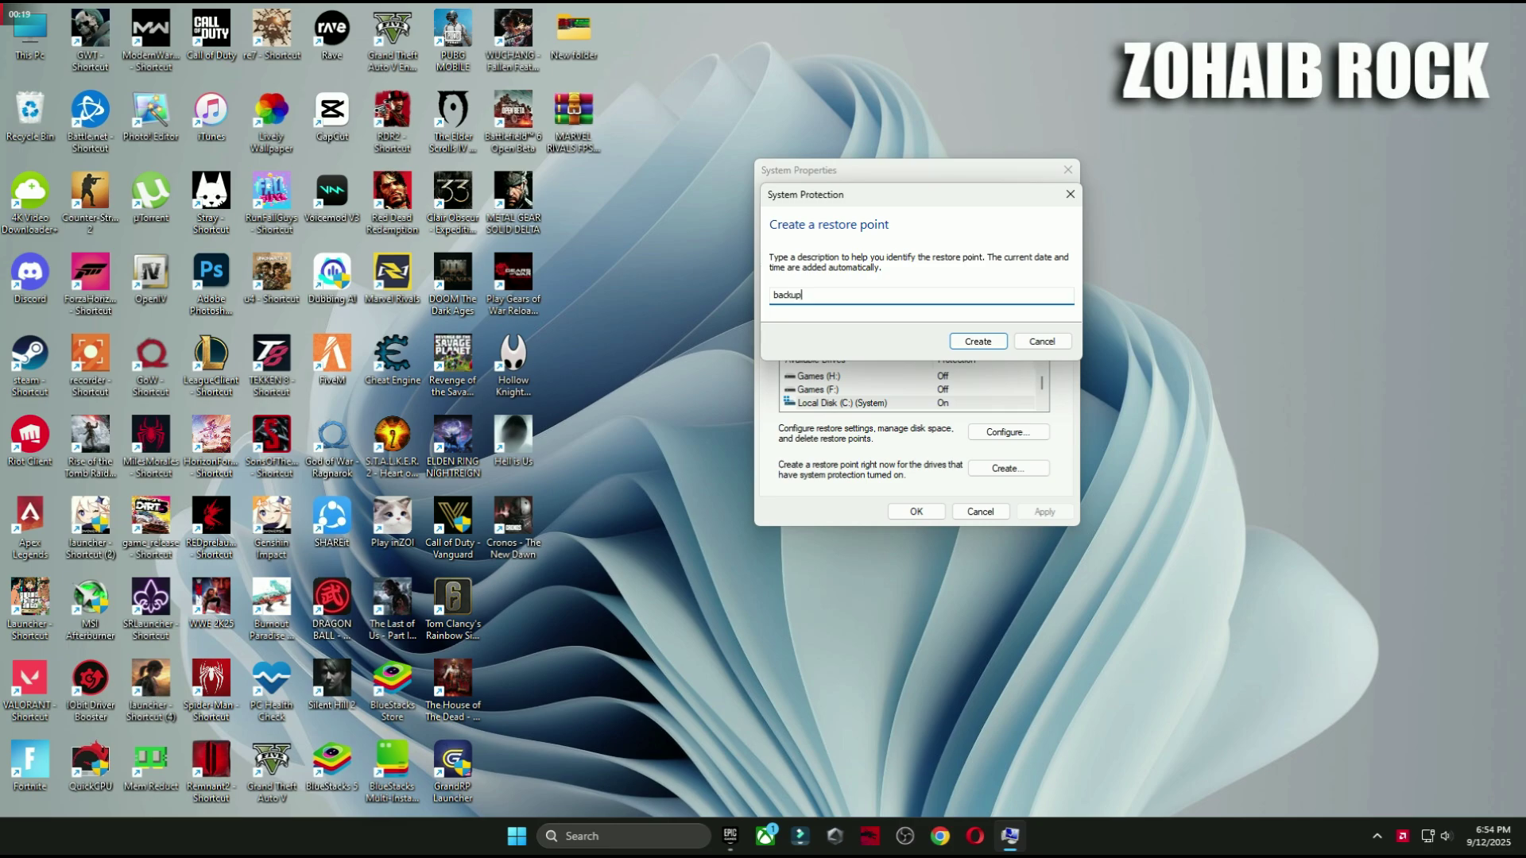
key(Return)
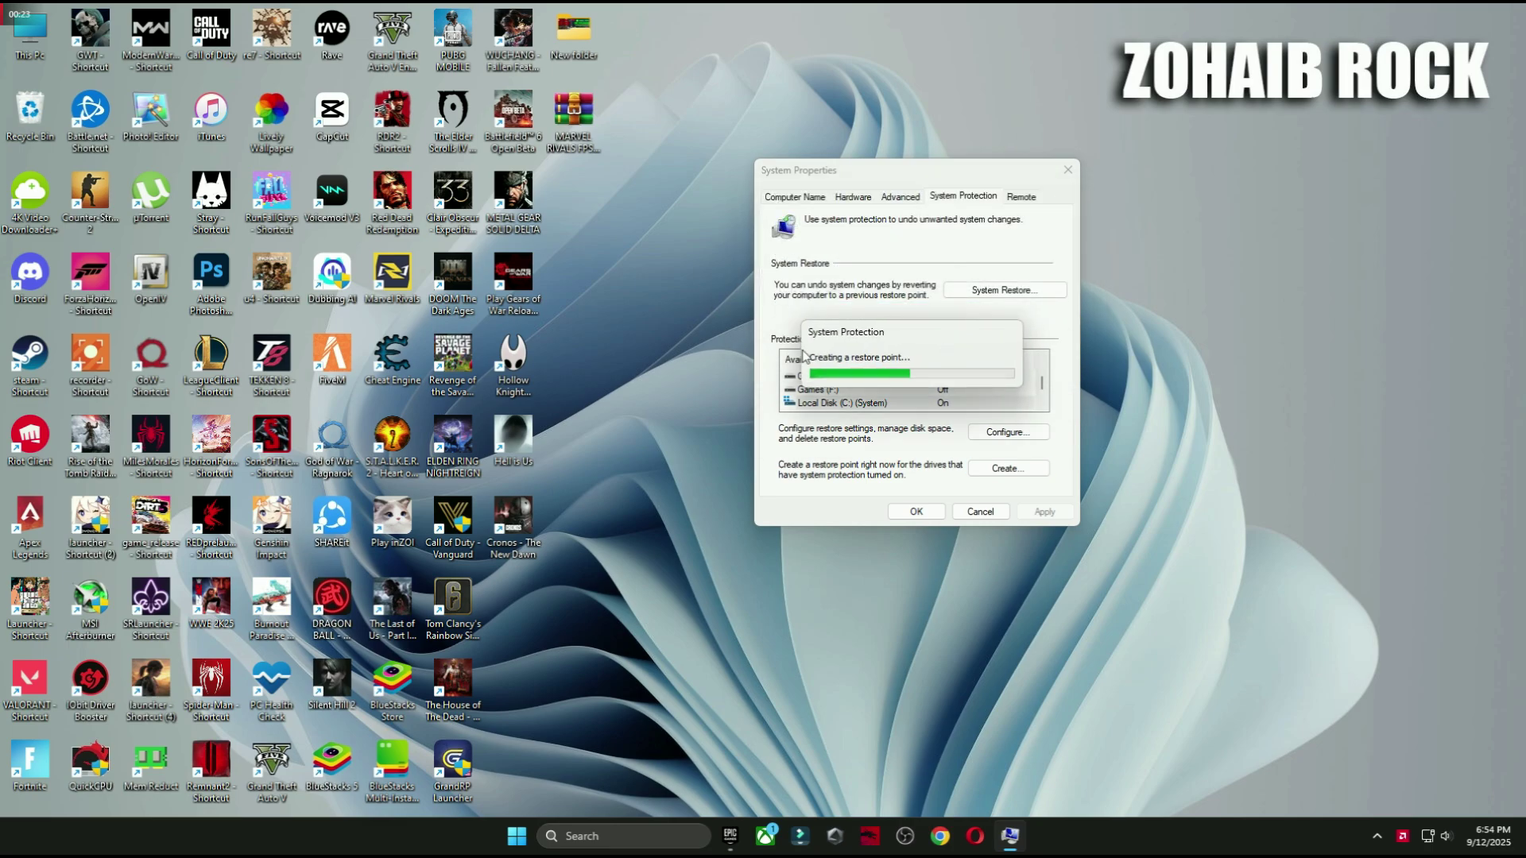
click(1014, 355)
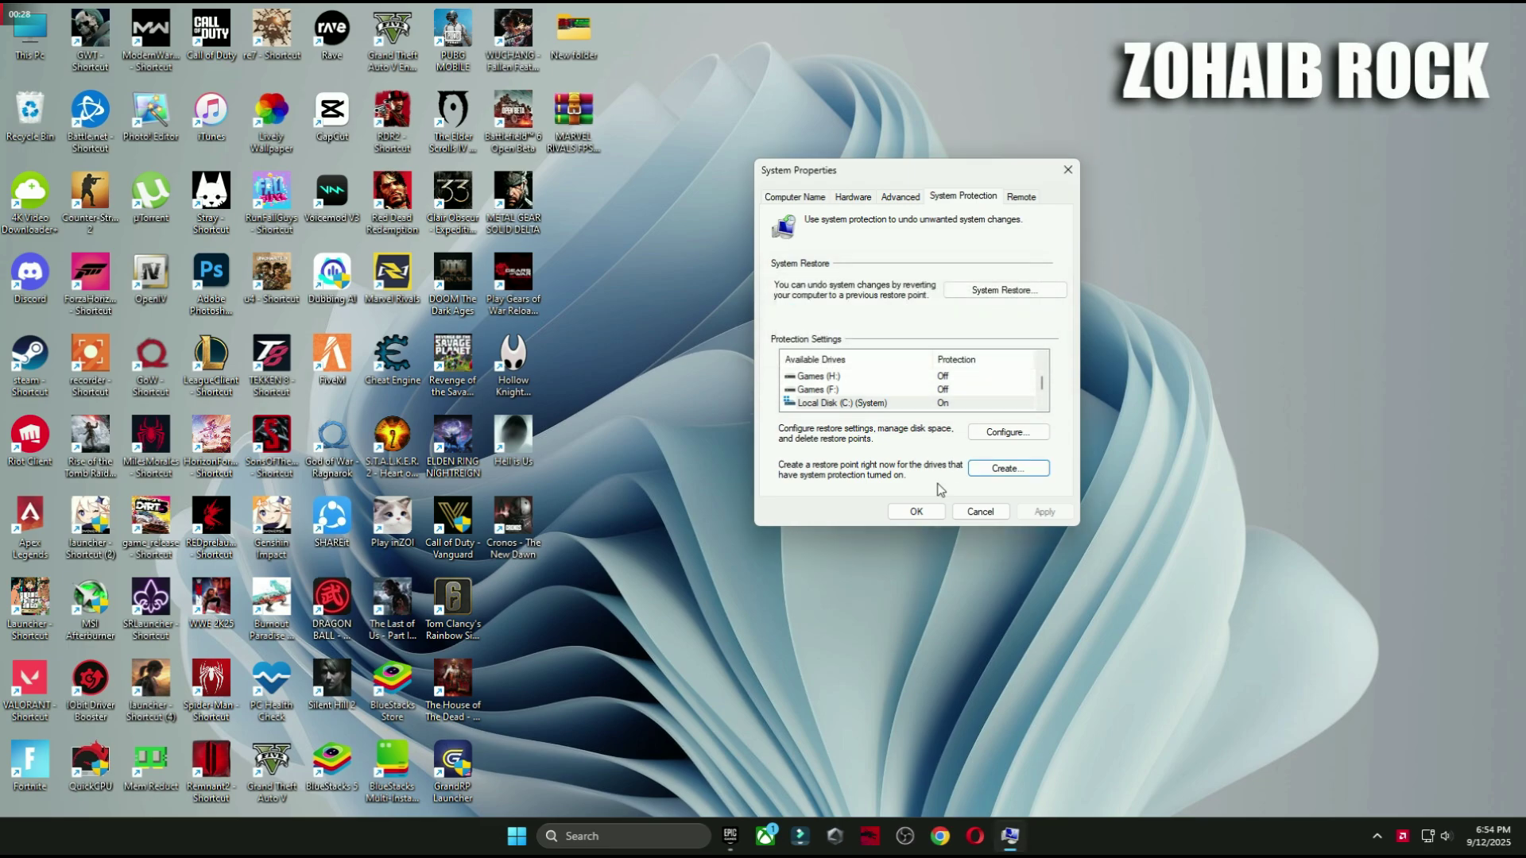
click(915, 511)
Extract the Marvel Rivals FPS boost pack archive onto the desktop and open its "1 Windows Tweaks" folder.
drag(573, 119, 815, 279)
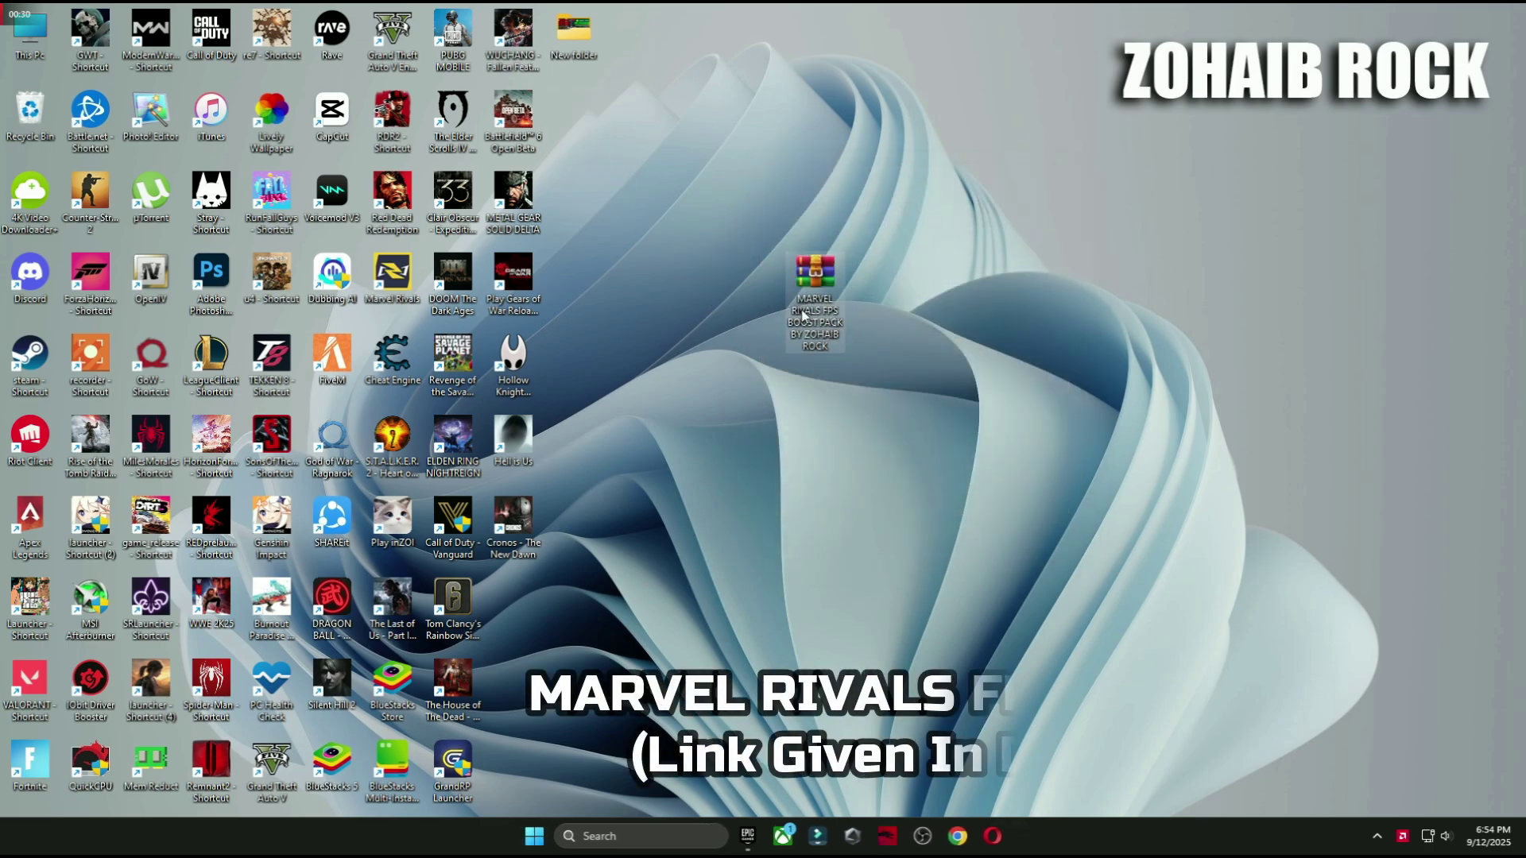
right_click(813, 289)
mouse_move(851, 592)
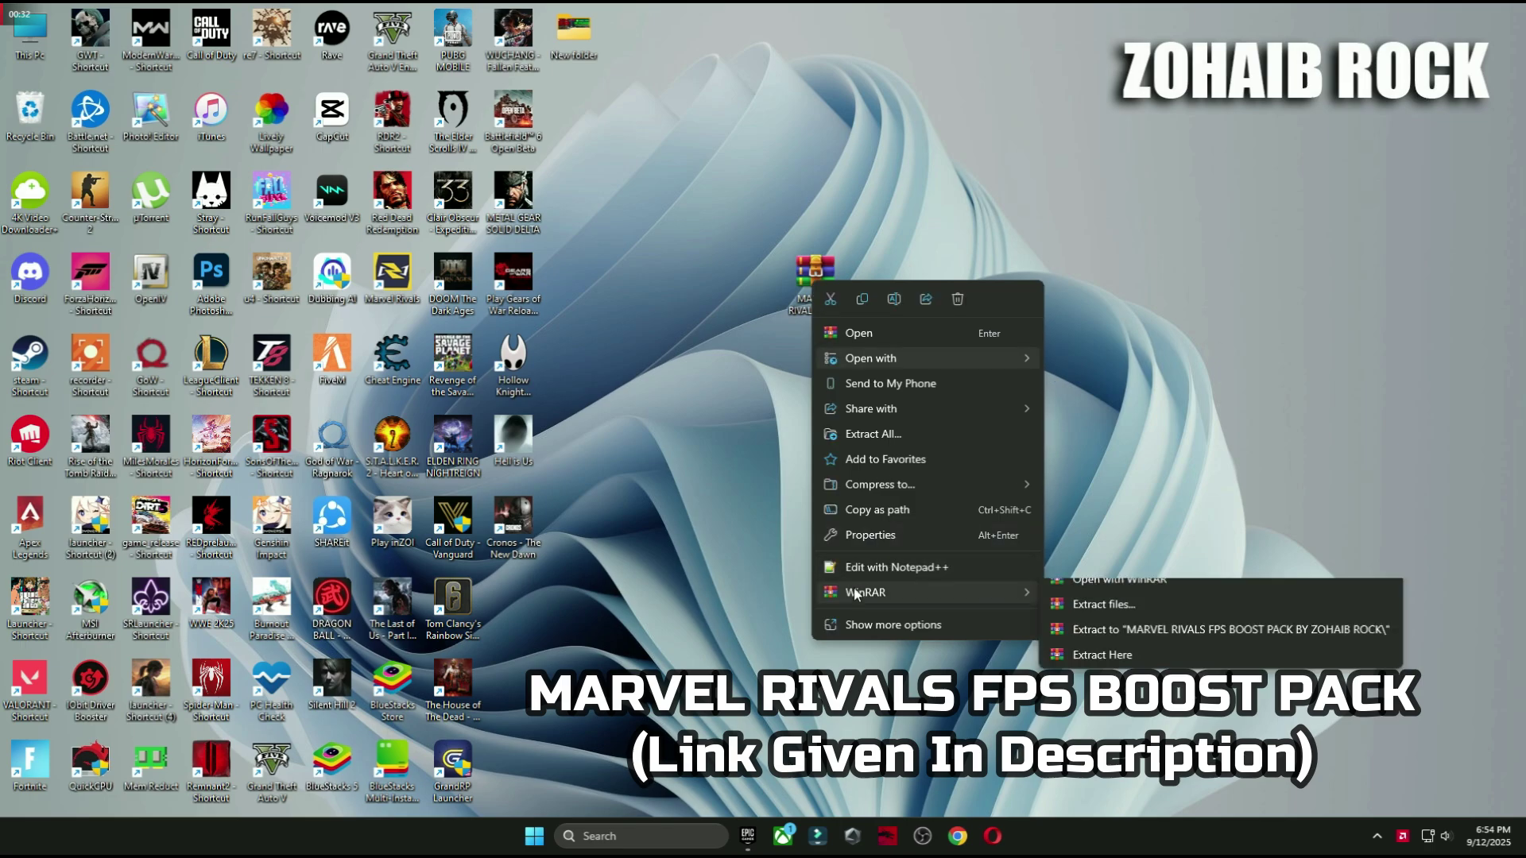
click(1075, 671)
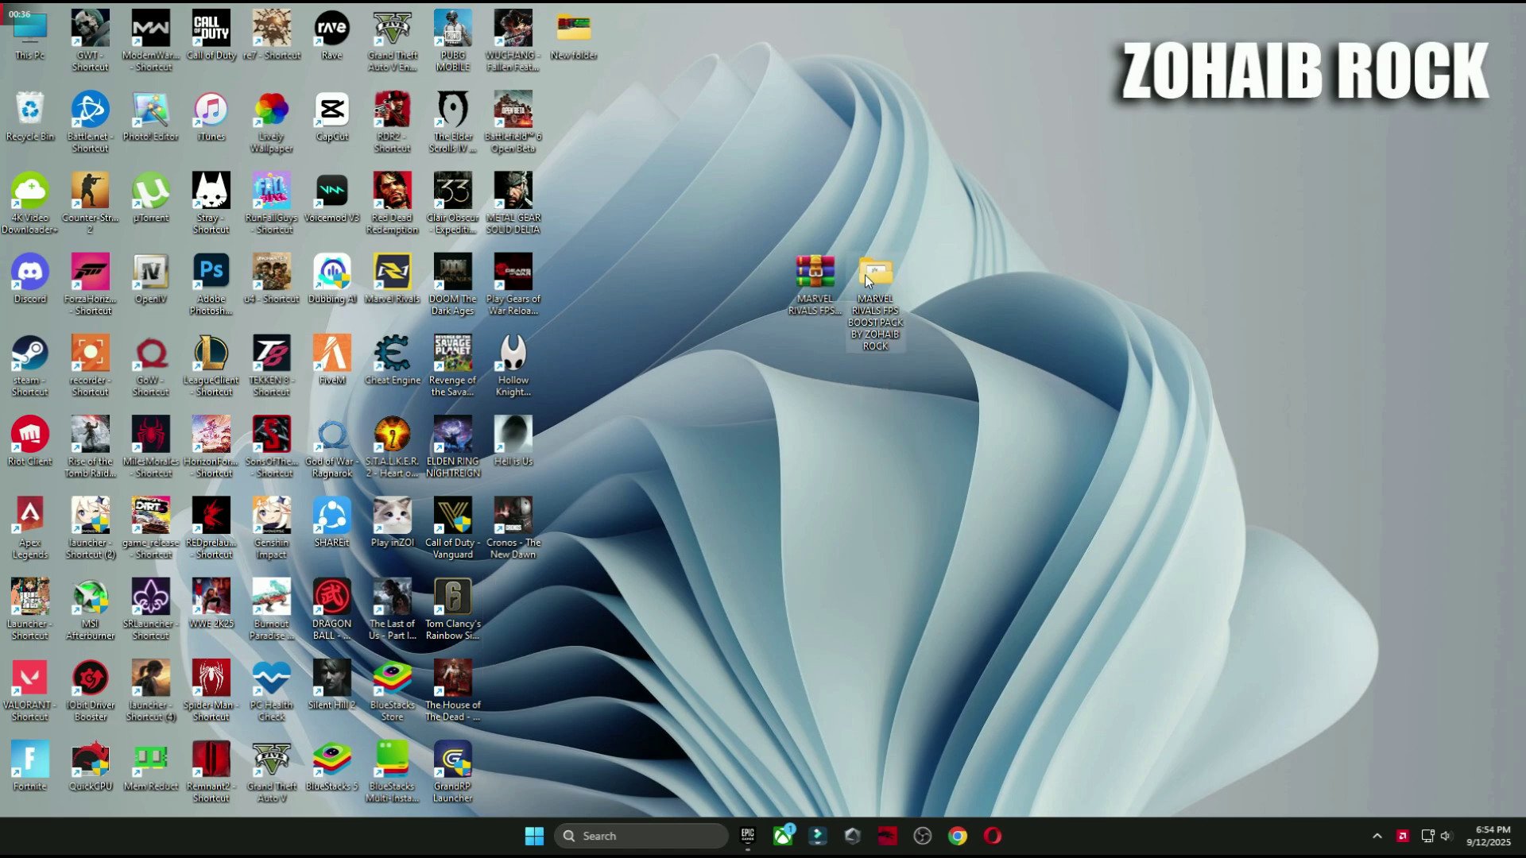
double_click(875, 313)
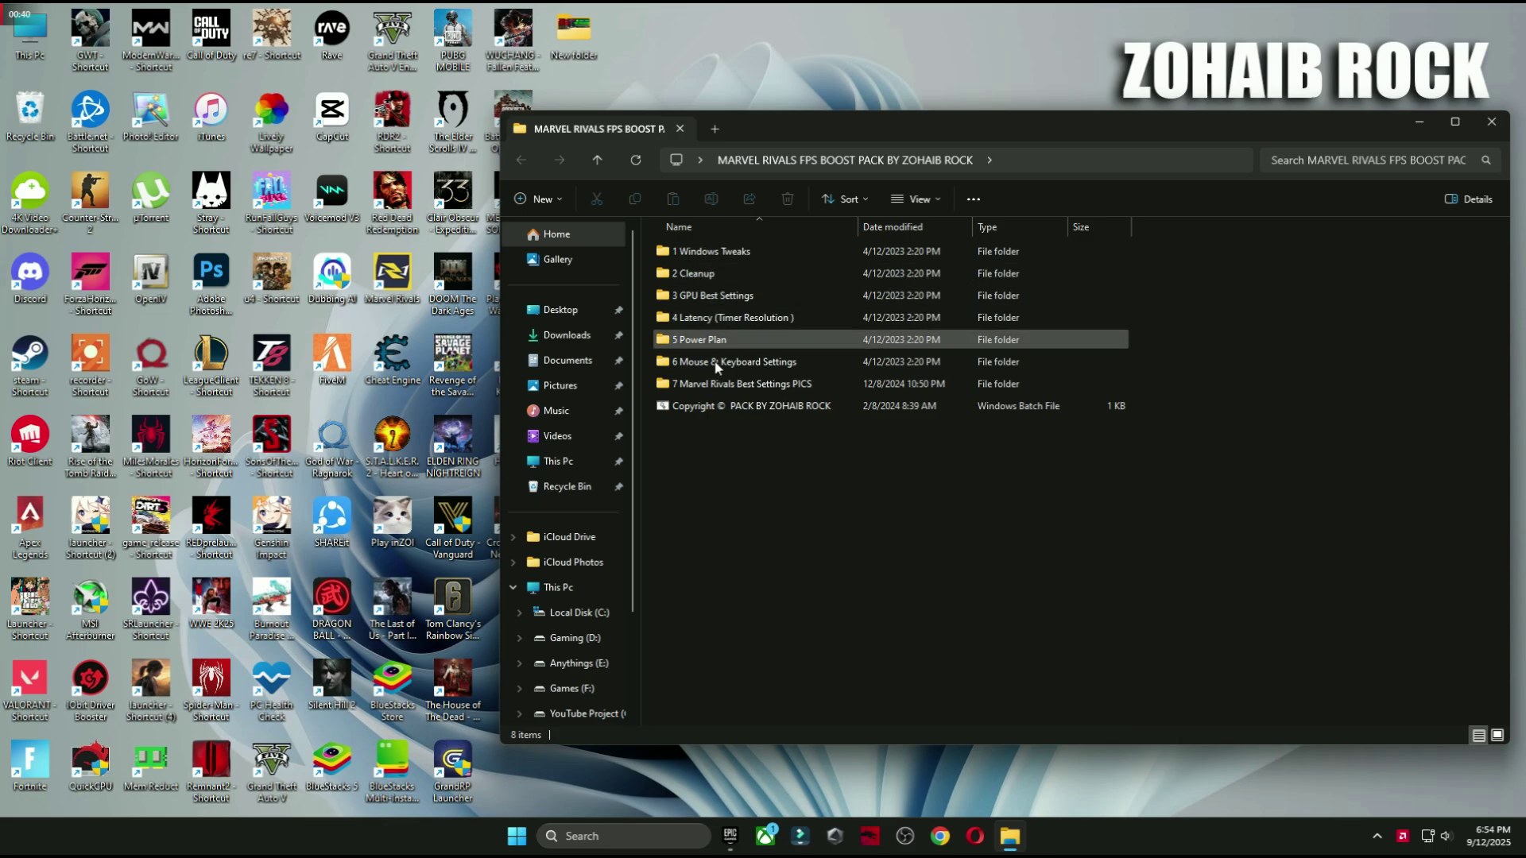
double_click(698, 252)
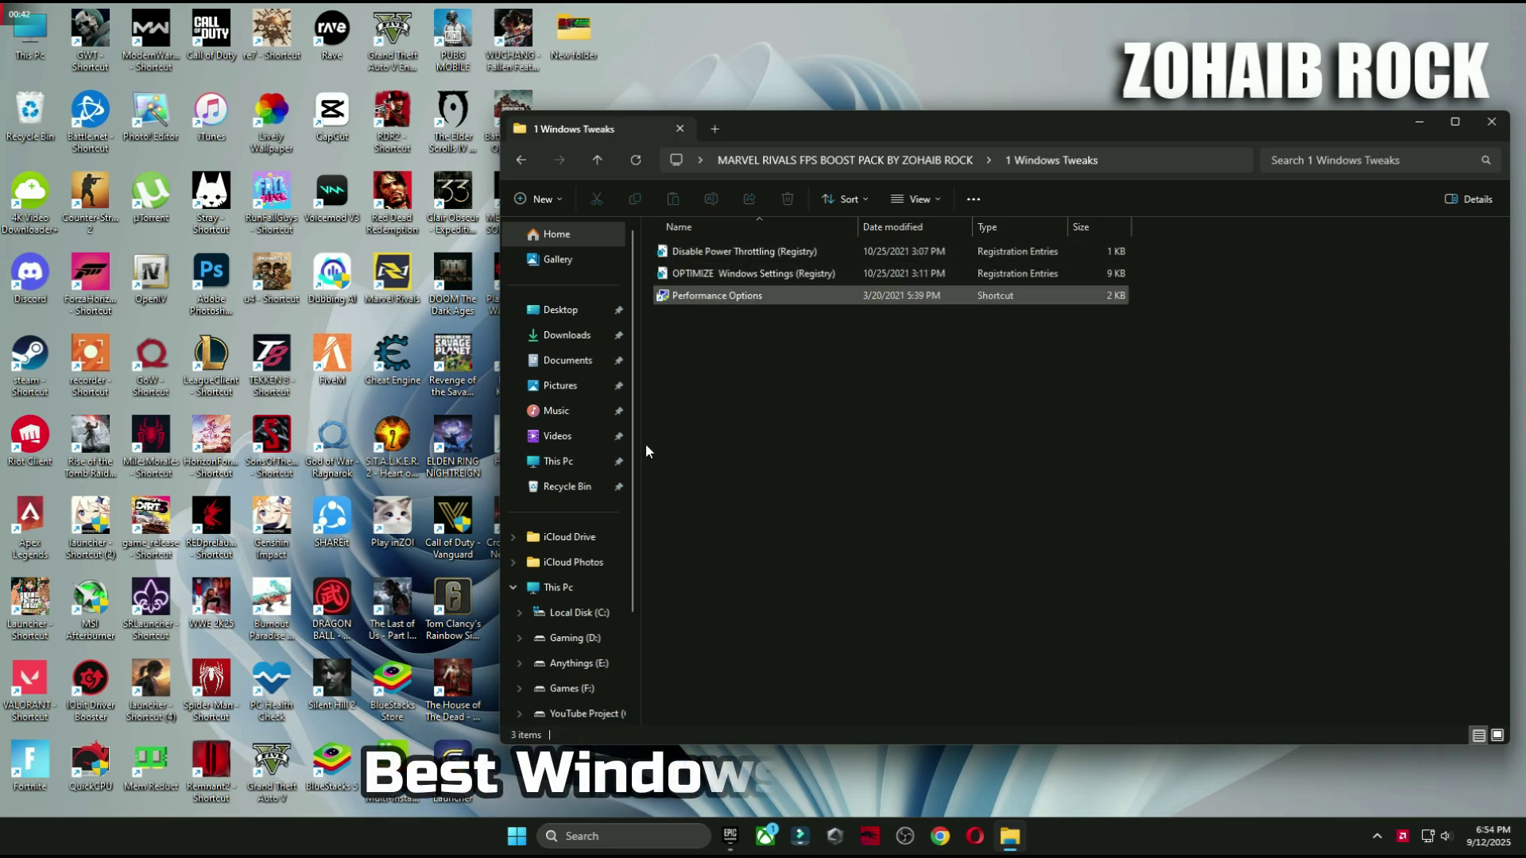
click(517, 836)
click(873, 381)
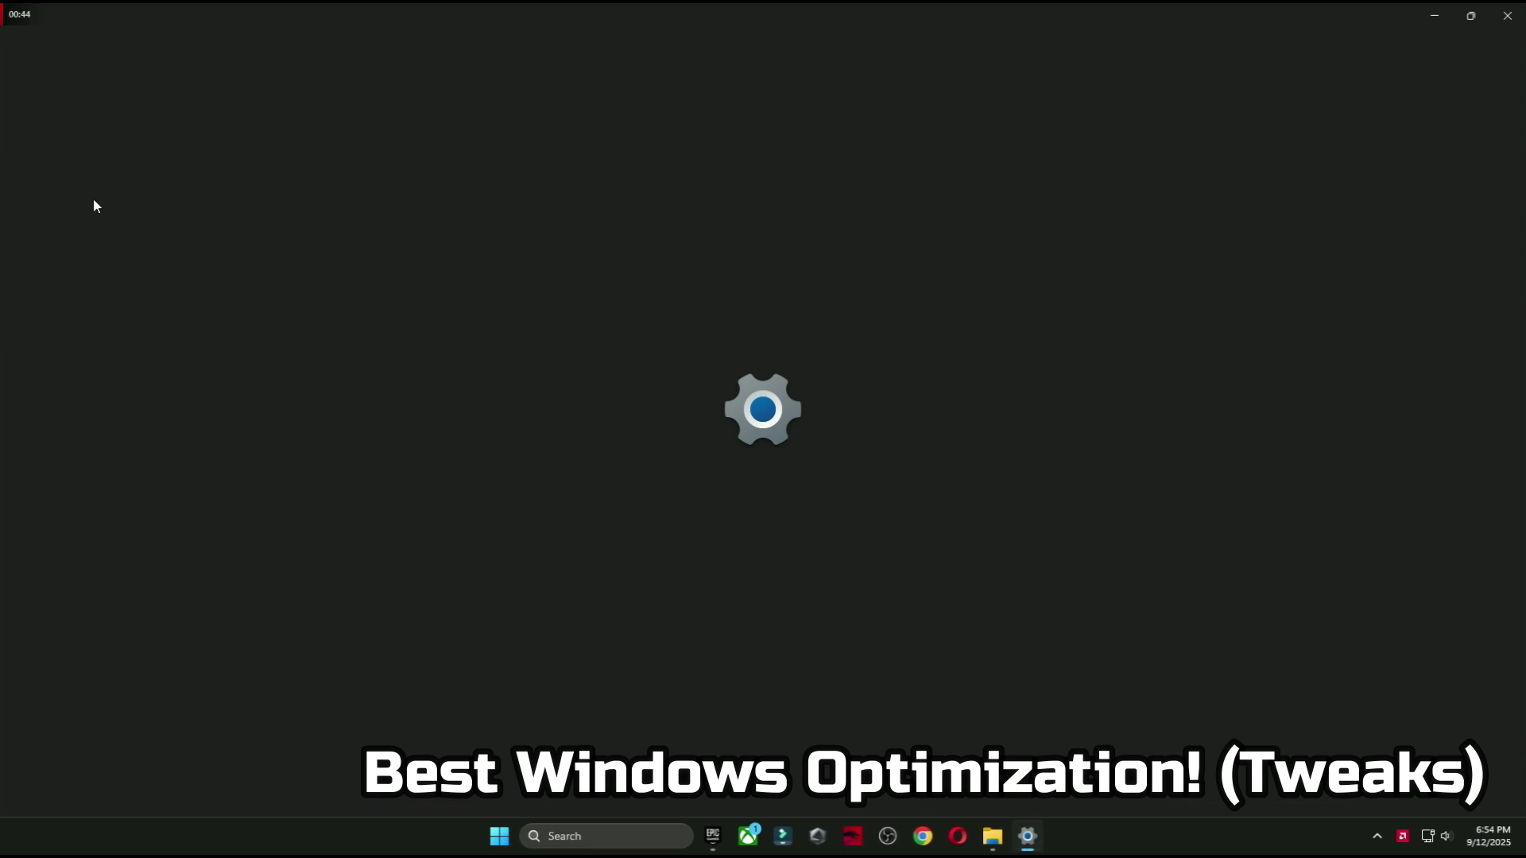
scroll(693, 582, down, 3)
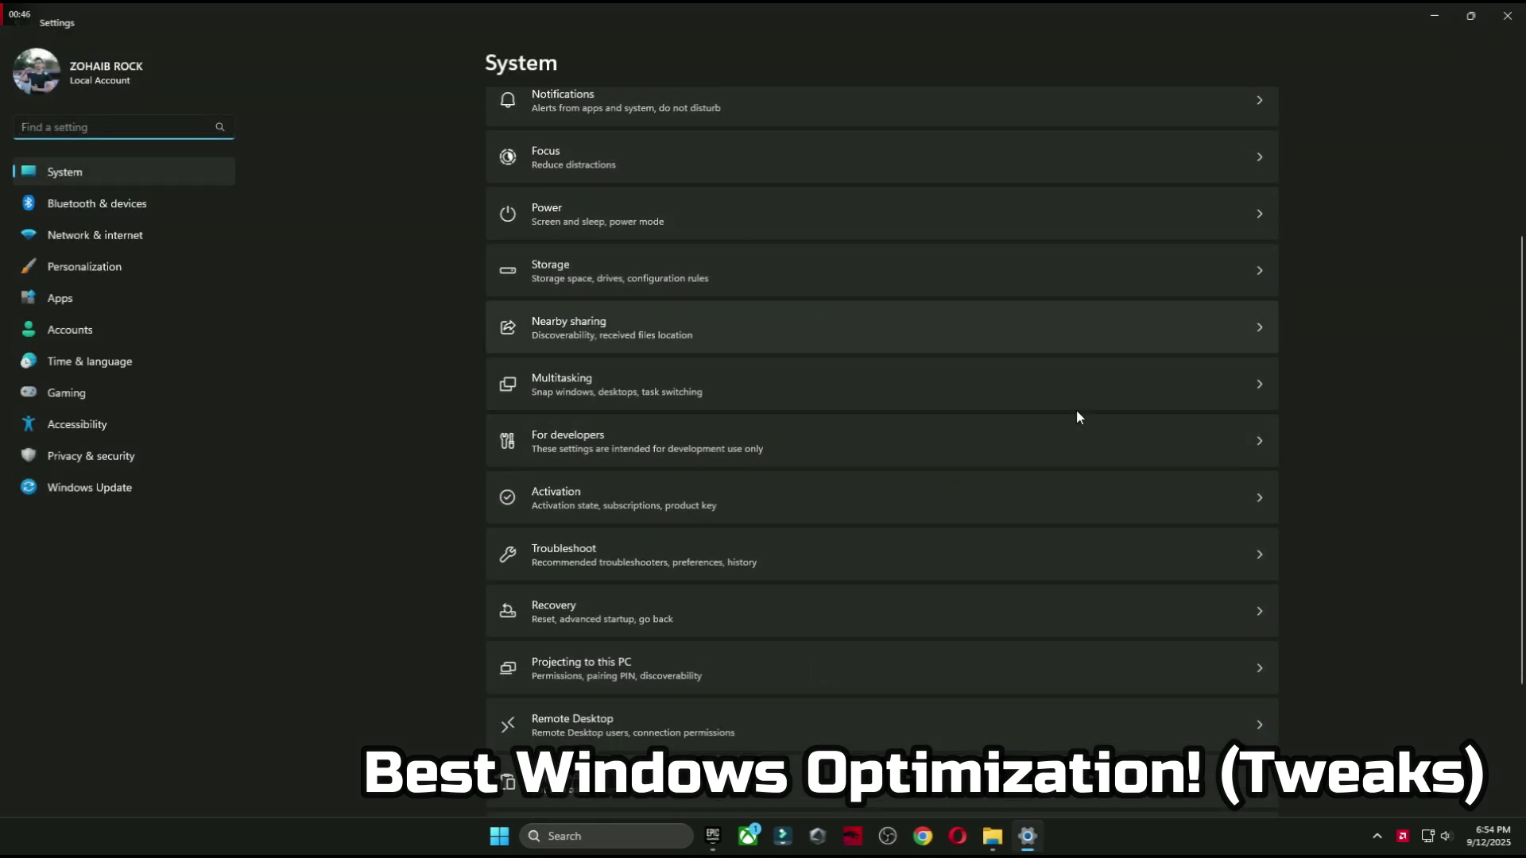
click(1508, 15)
Merge the "OPTIMIZE Windows Settings (Registry)" file into the registry, approving the change.
click(719, 274)
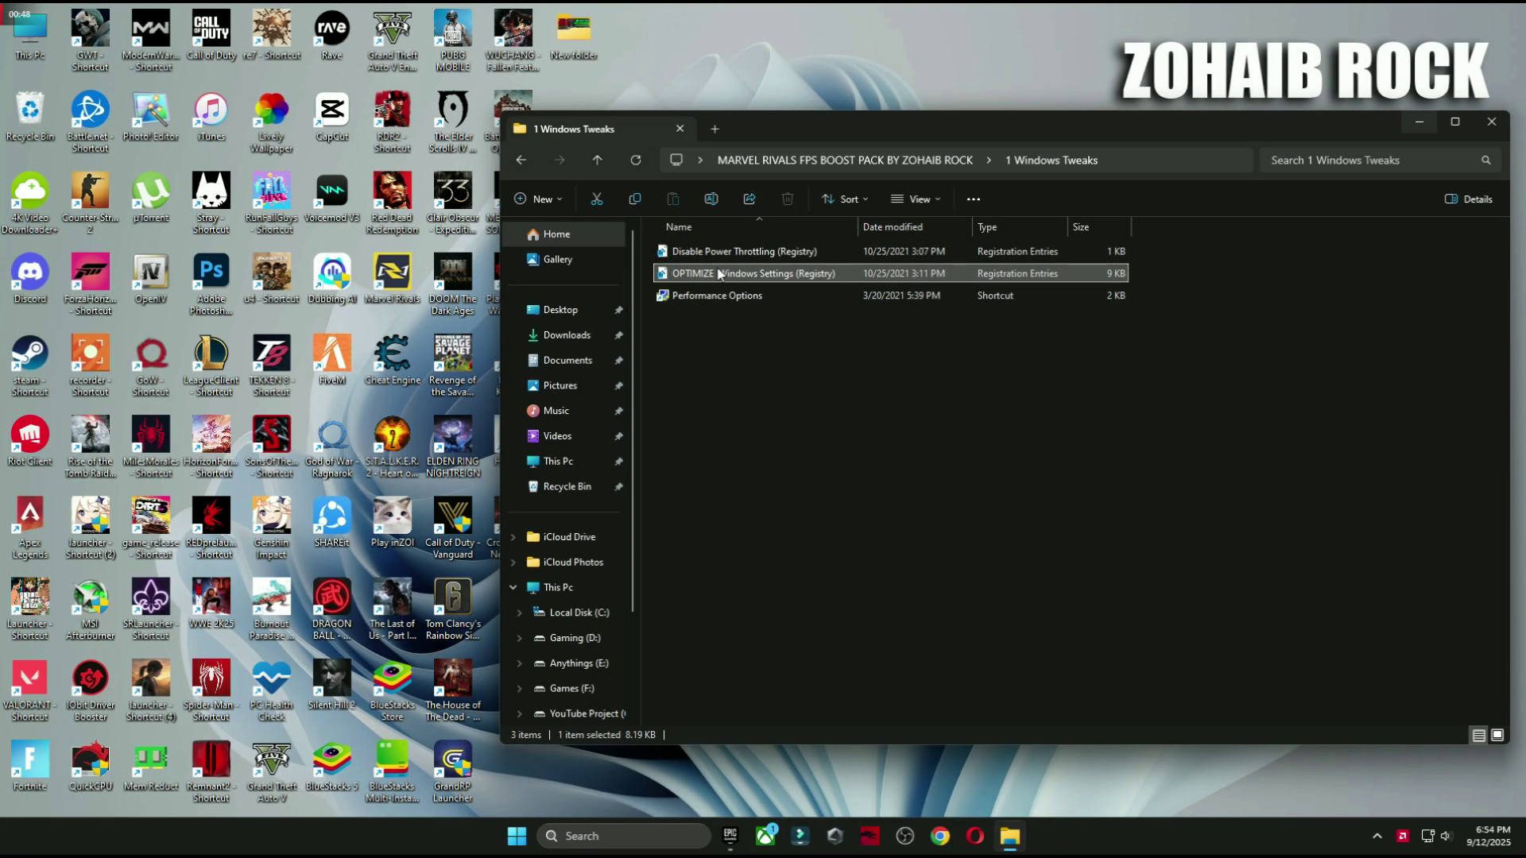
double_click(719, 274)
click(803, 545)
click(882, 439)
click(940, 422)
click(712, 227)
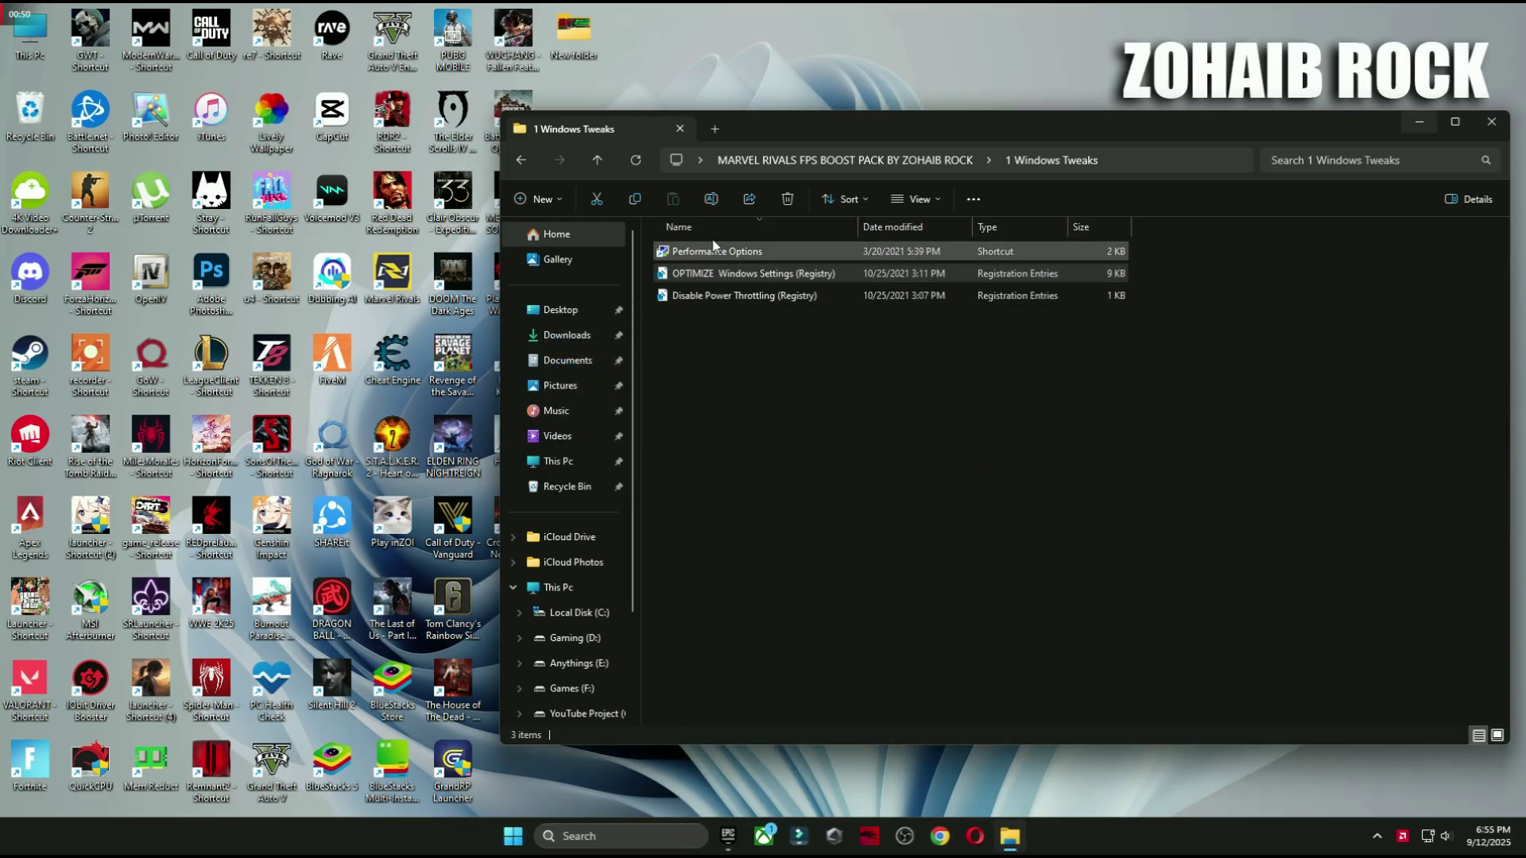
click(713, 227)
Merge the "Disable Power Throttling (Registry)" file into the registry, approving the change.
double_click(719, 251)
click(802, 544)
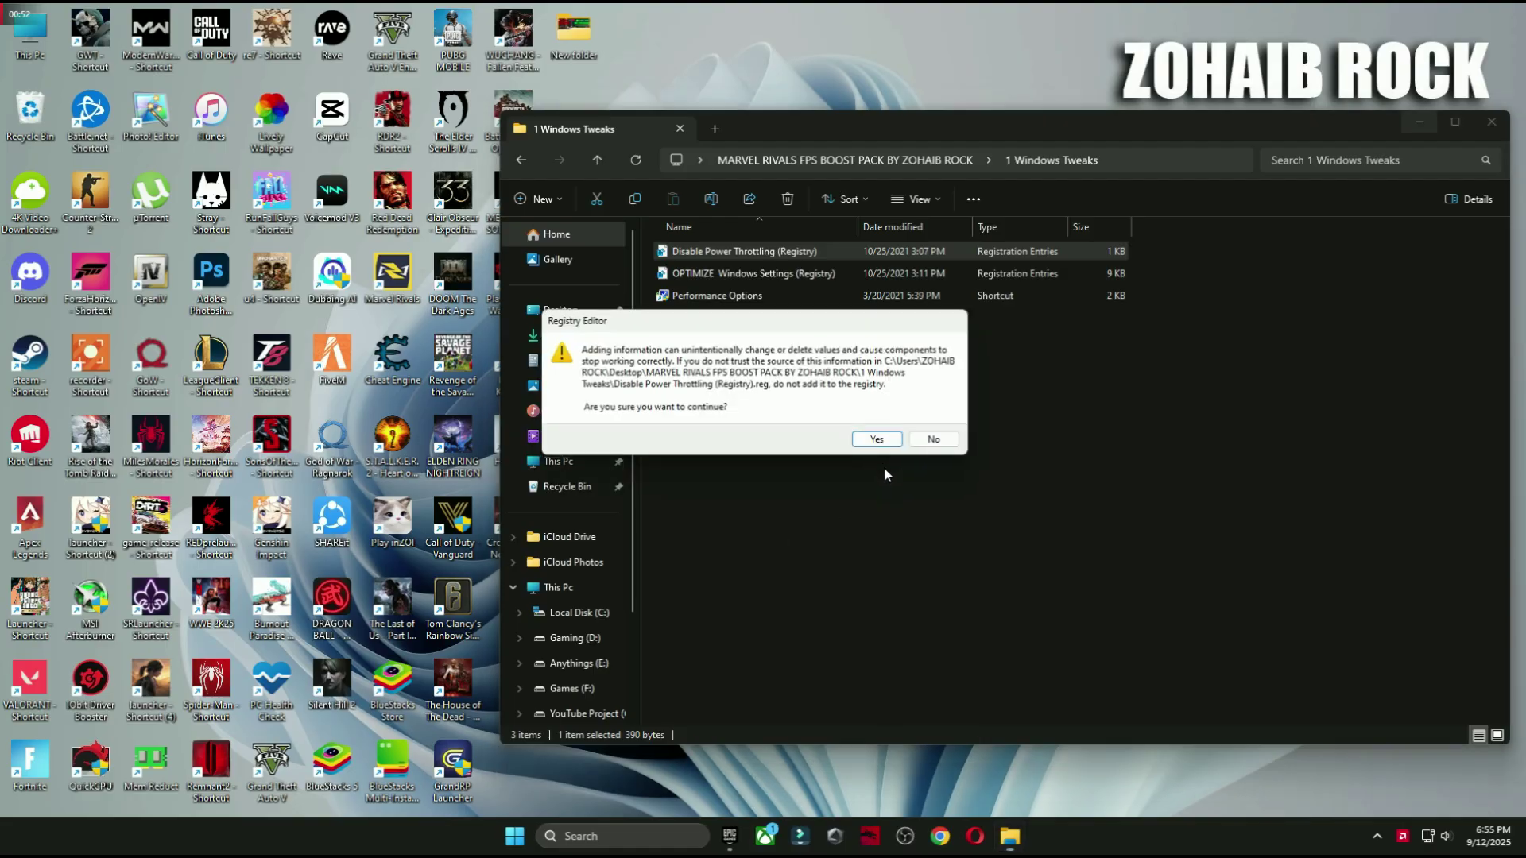
click(877, 439)
click(937, 422)
Set the visual effects in Performance Options to "Adjust for best appearance" and return to the boost pack's main folder.
double_click(715, 295)
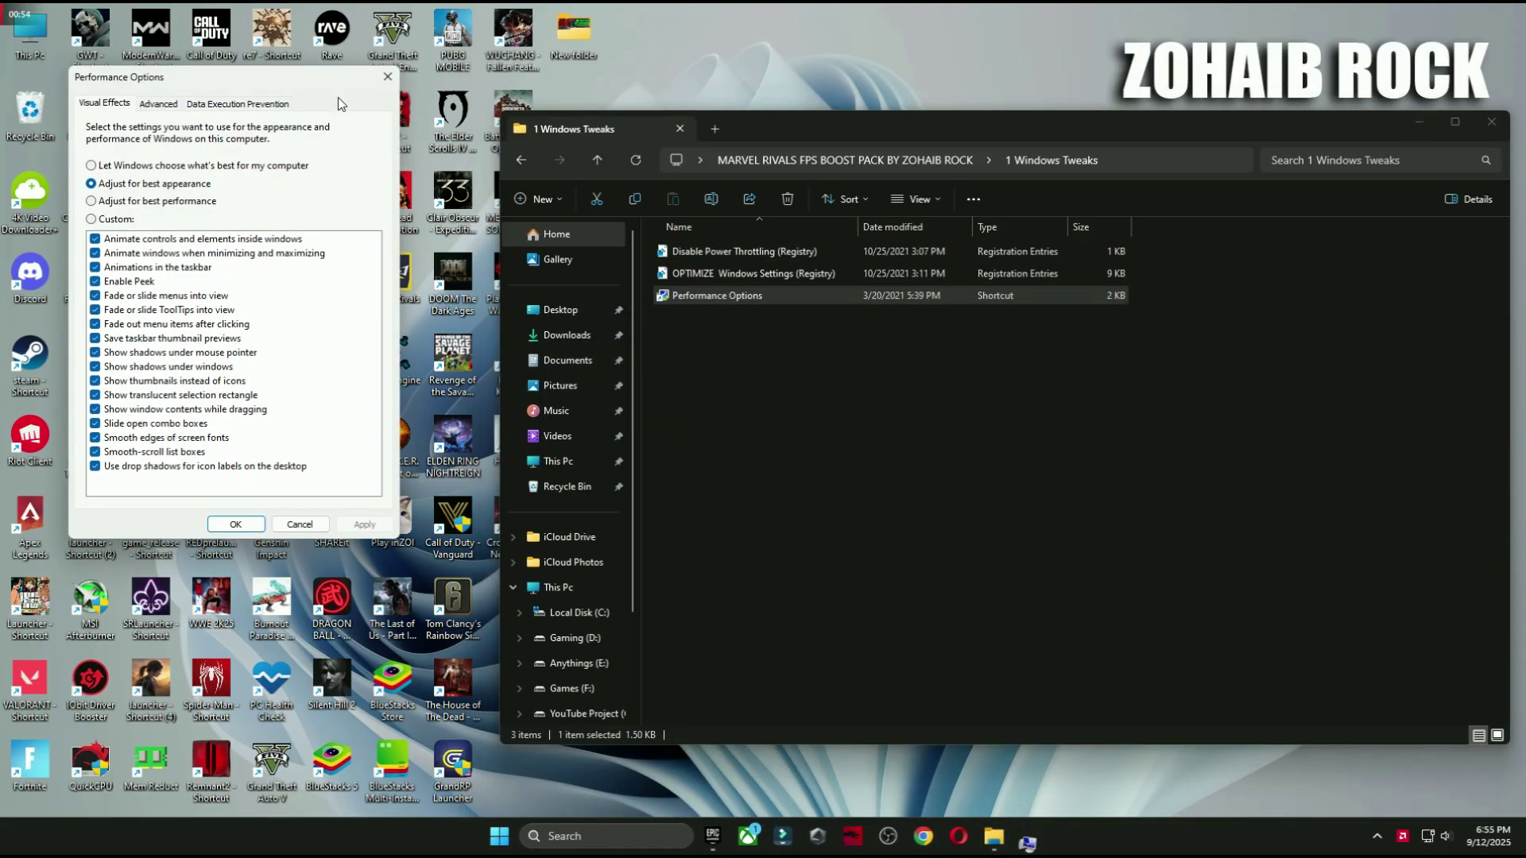
drag(328, 78, 911, 185)
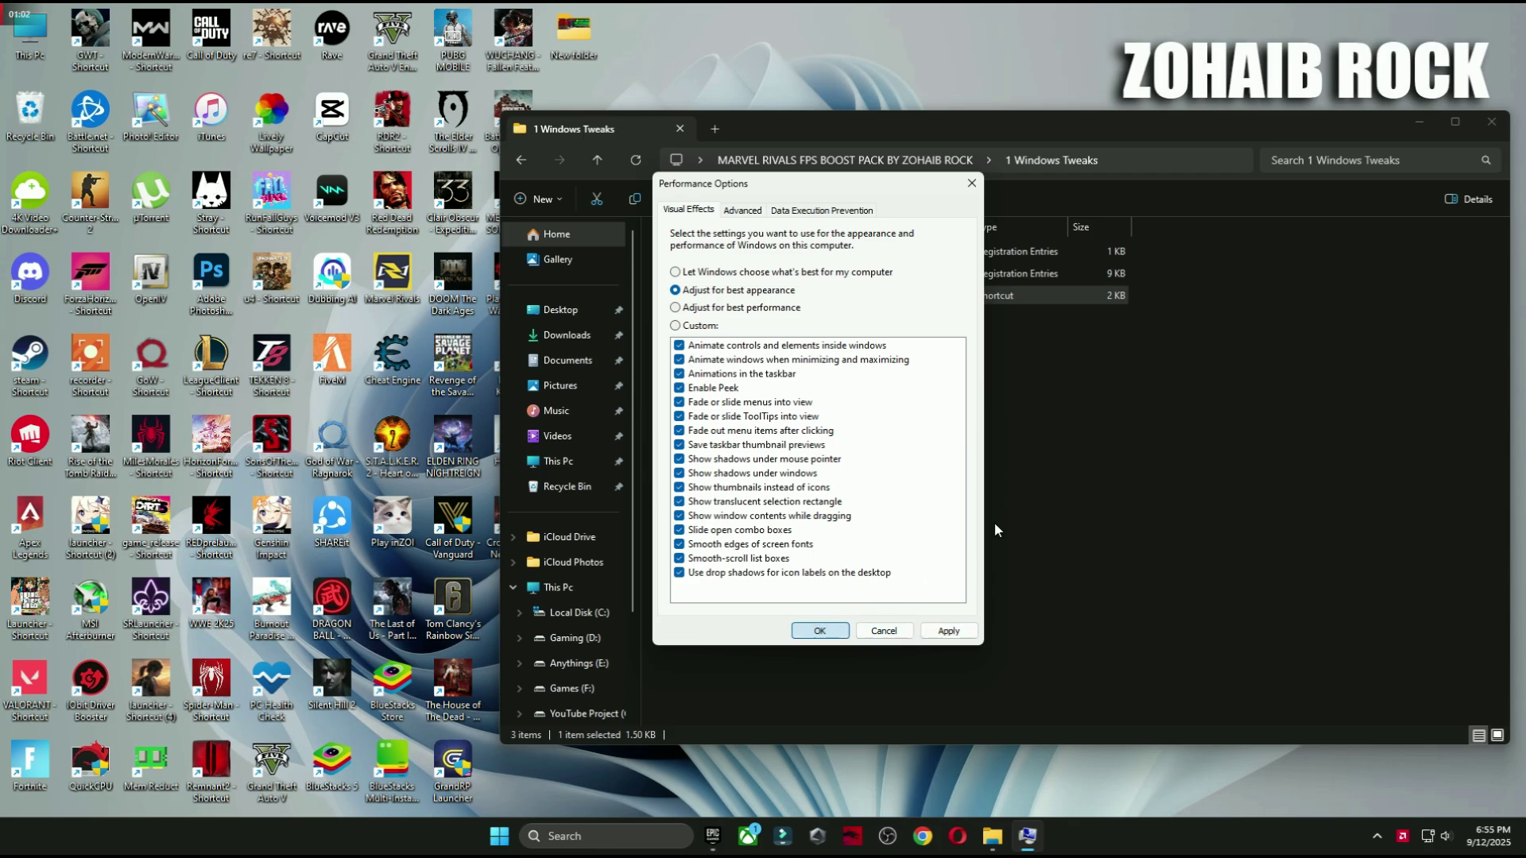
click(522, 160)
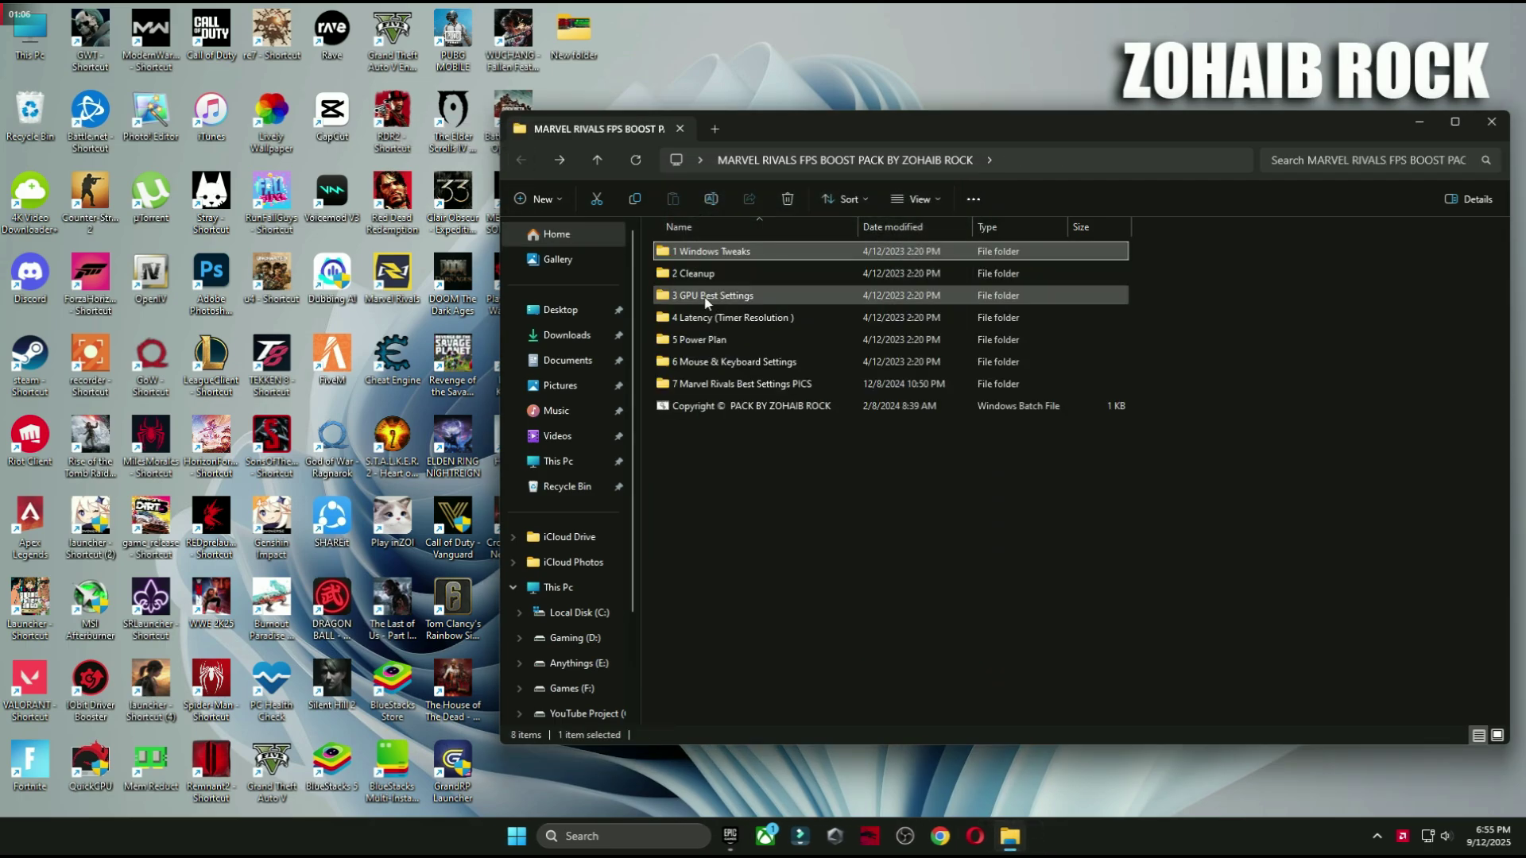
Run the scripts in the "2 Cleanup" folder that delete prefetch files, temporary files and the Windows update cache.
double_click(709, 274)
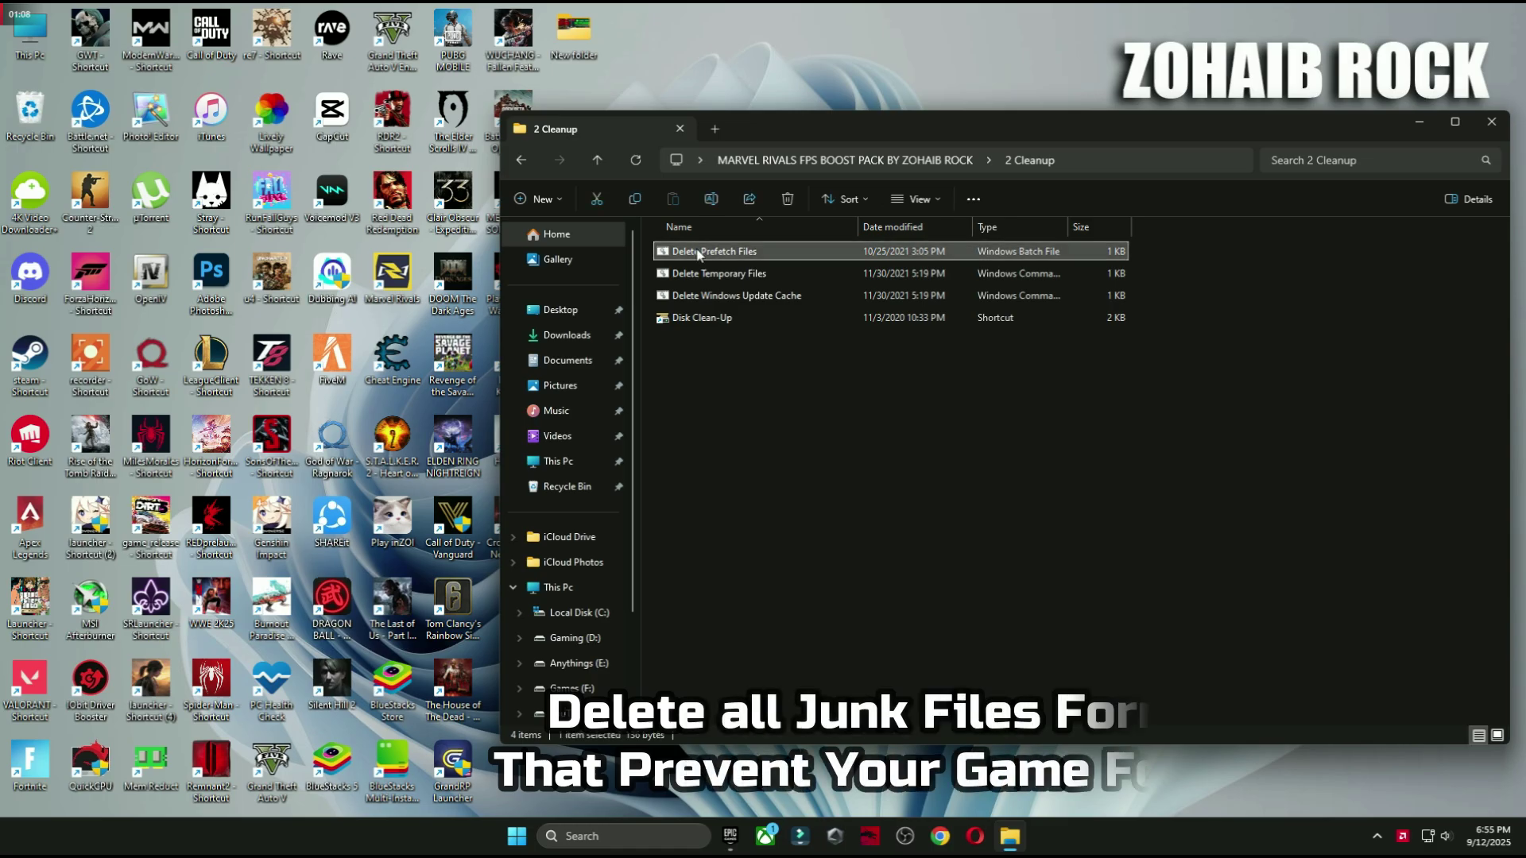
click(708, 274)
double_click(707, 274)
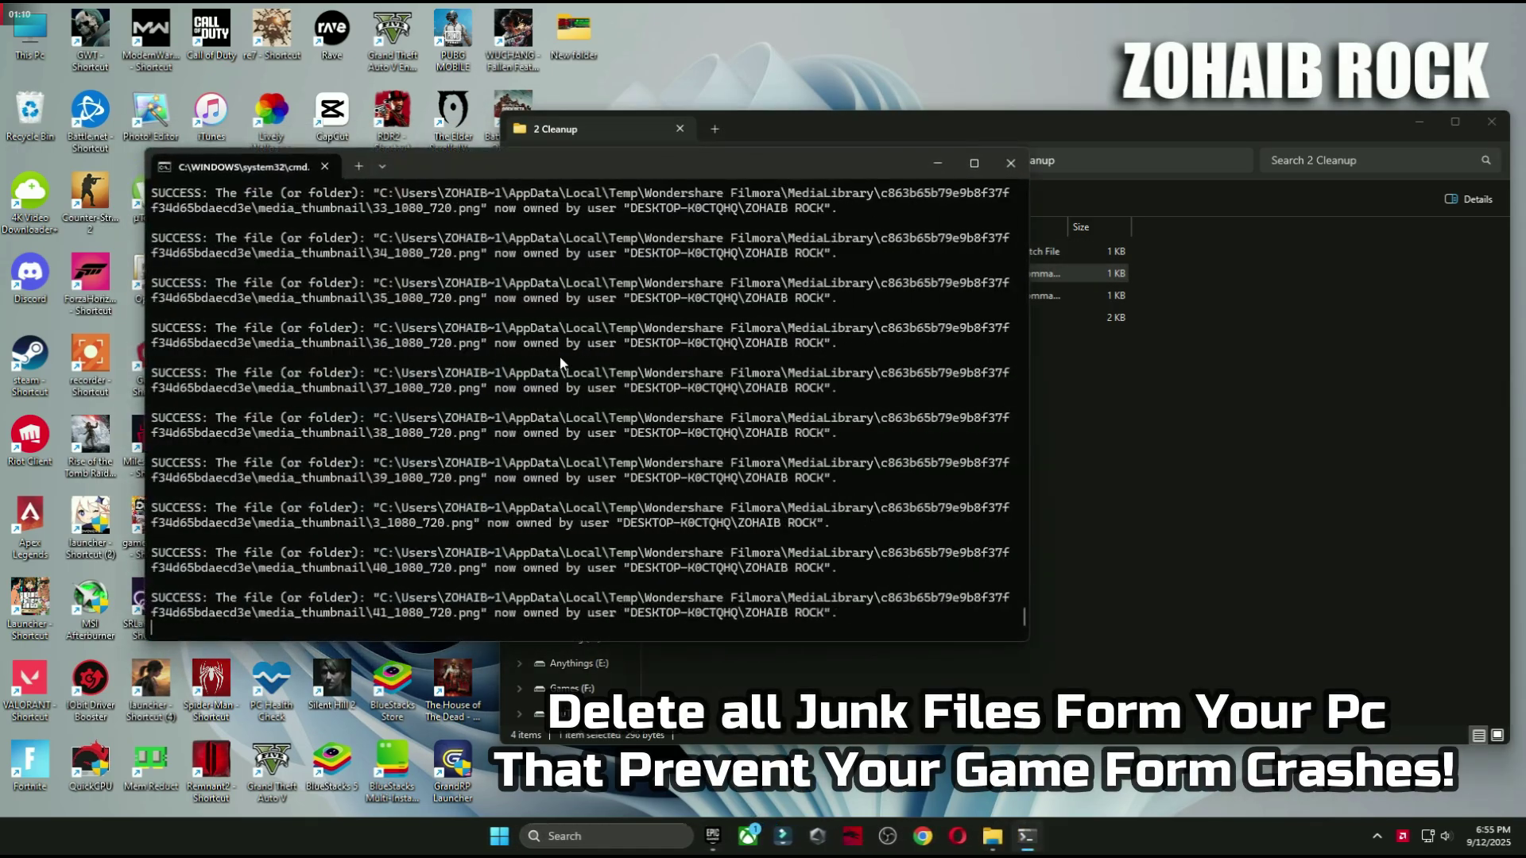
key(Return)
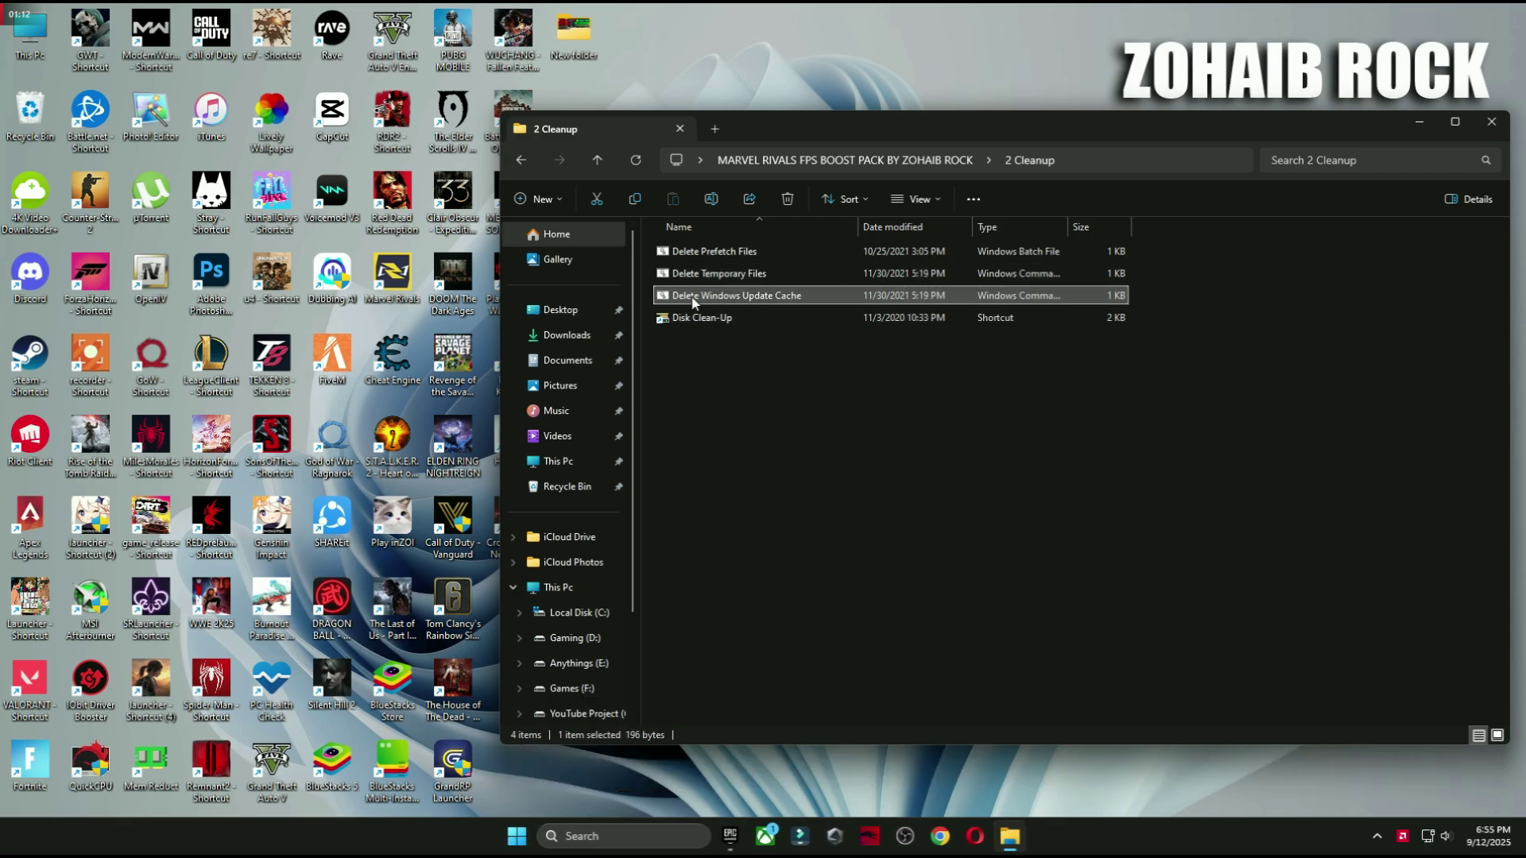
double_click(691, 295)
key(Return)
Run Disk Clean-Up on drive C: with the listed file categories ticked, including Recycle Bin, Temporary files and Thumbnails.
double_click(691, 317)
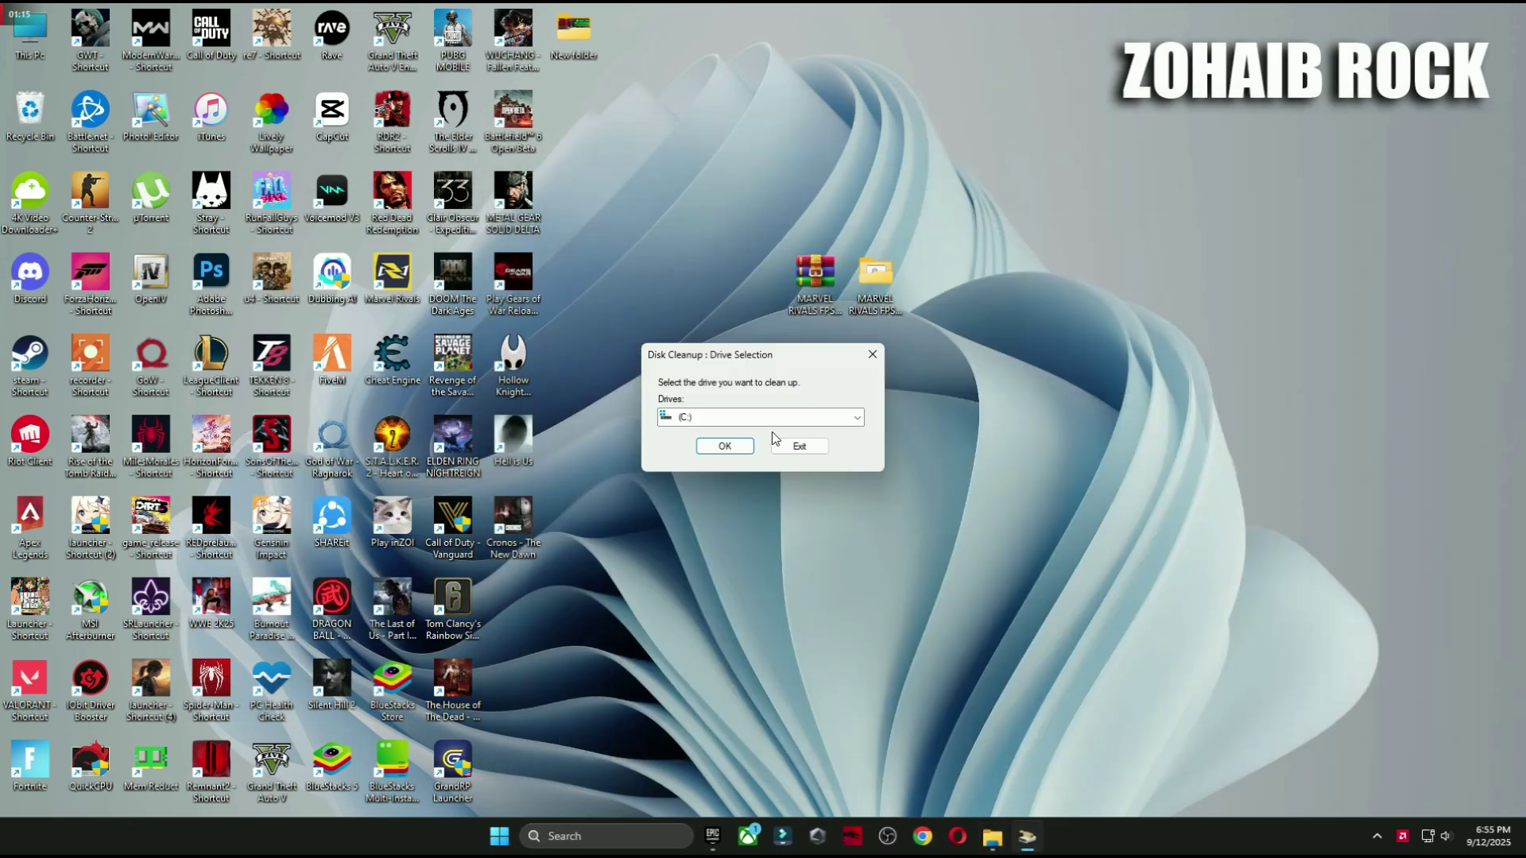
click(733, 445)
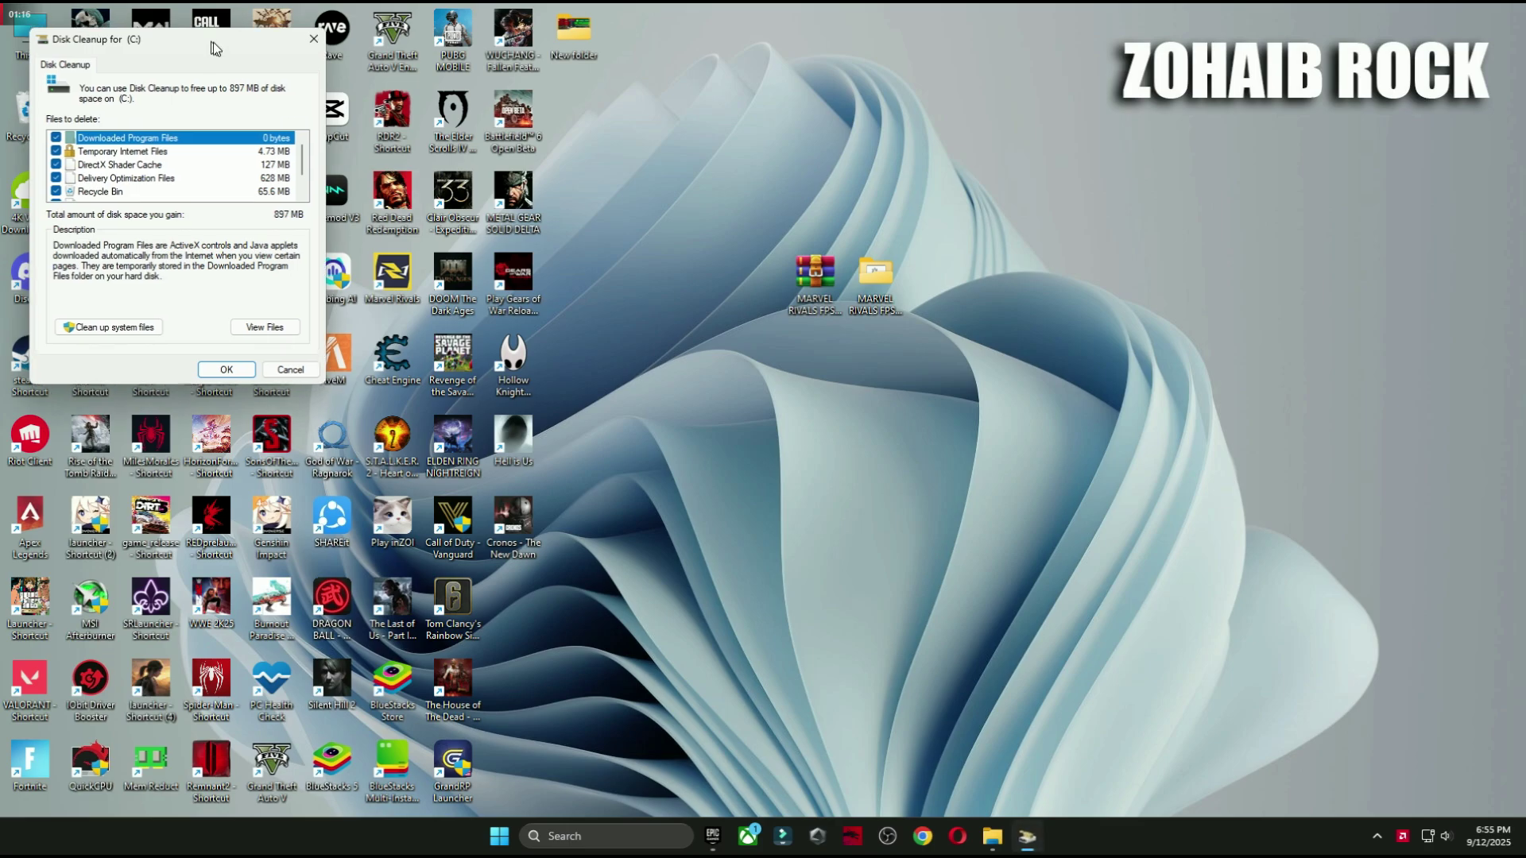
drag(213, 42, 878, 196)
scroll(726, 293, down, 1)
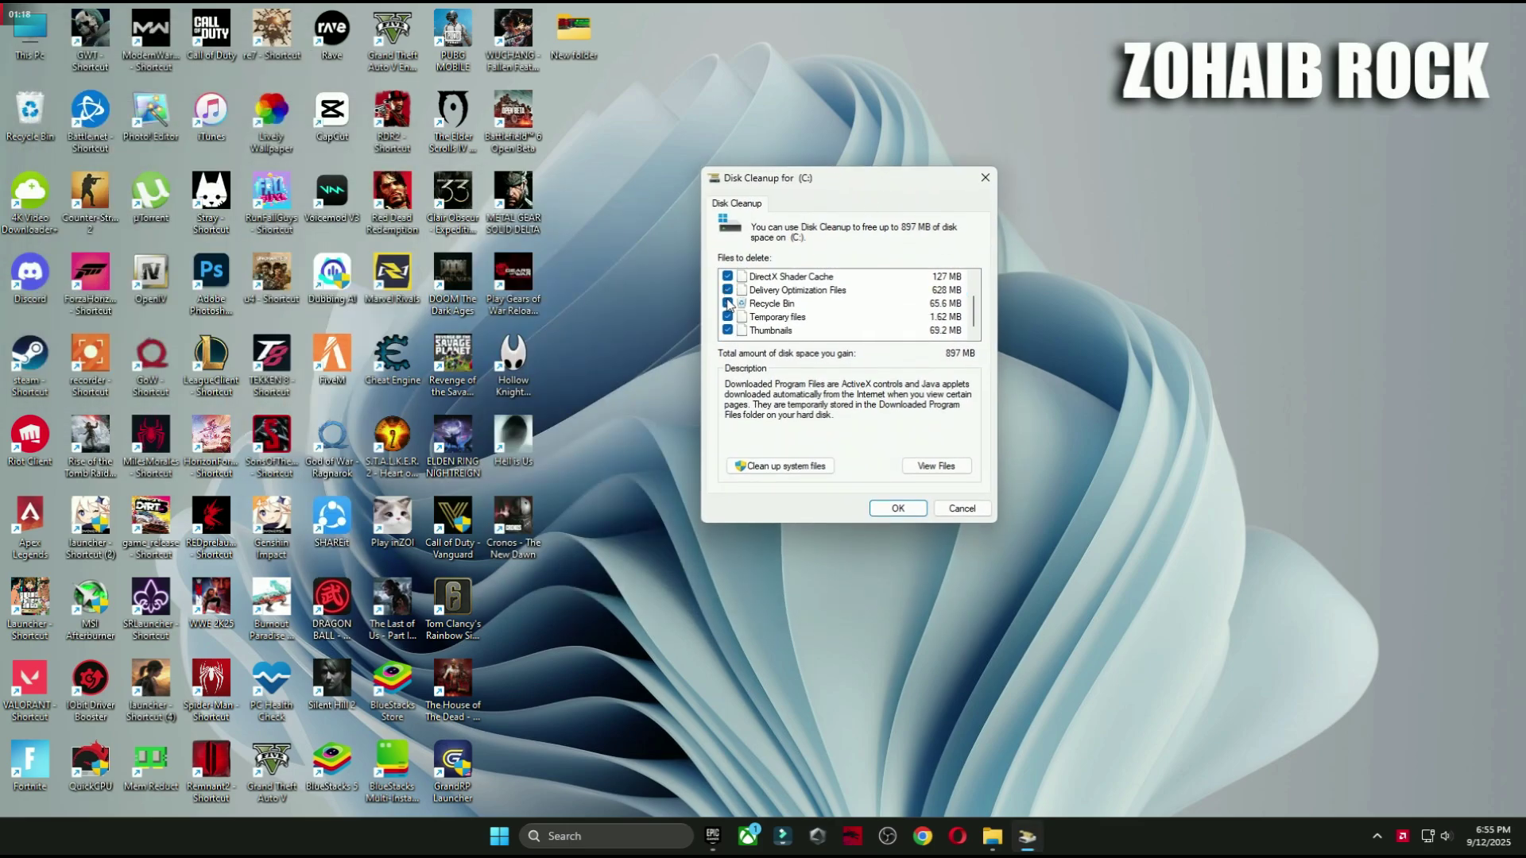
click(898, 508)
click(780, 429)
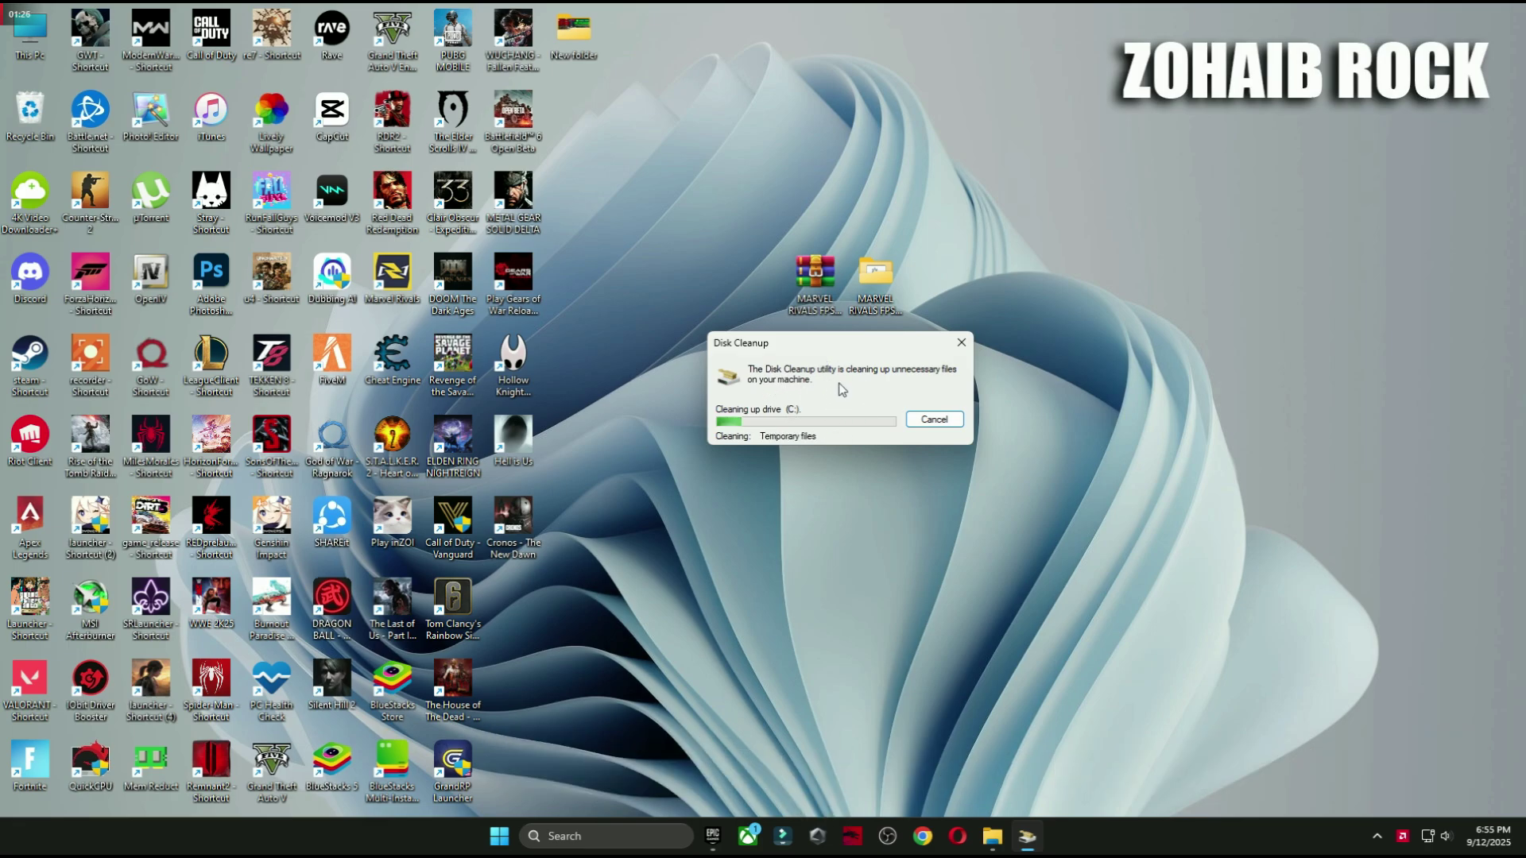
View the "NVIDIA Settings (Manage 3D Settings)" reference image in the "3 GPU Best Settings" folder.
click(992, 836)
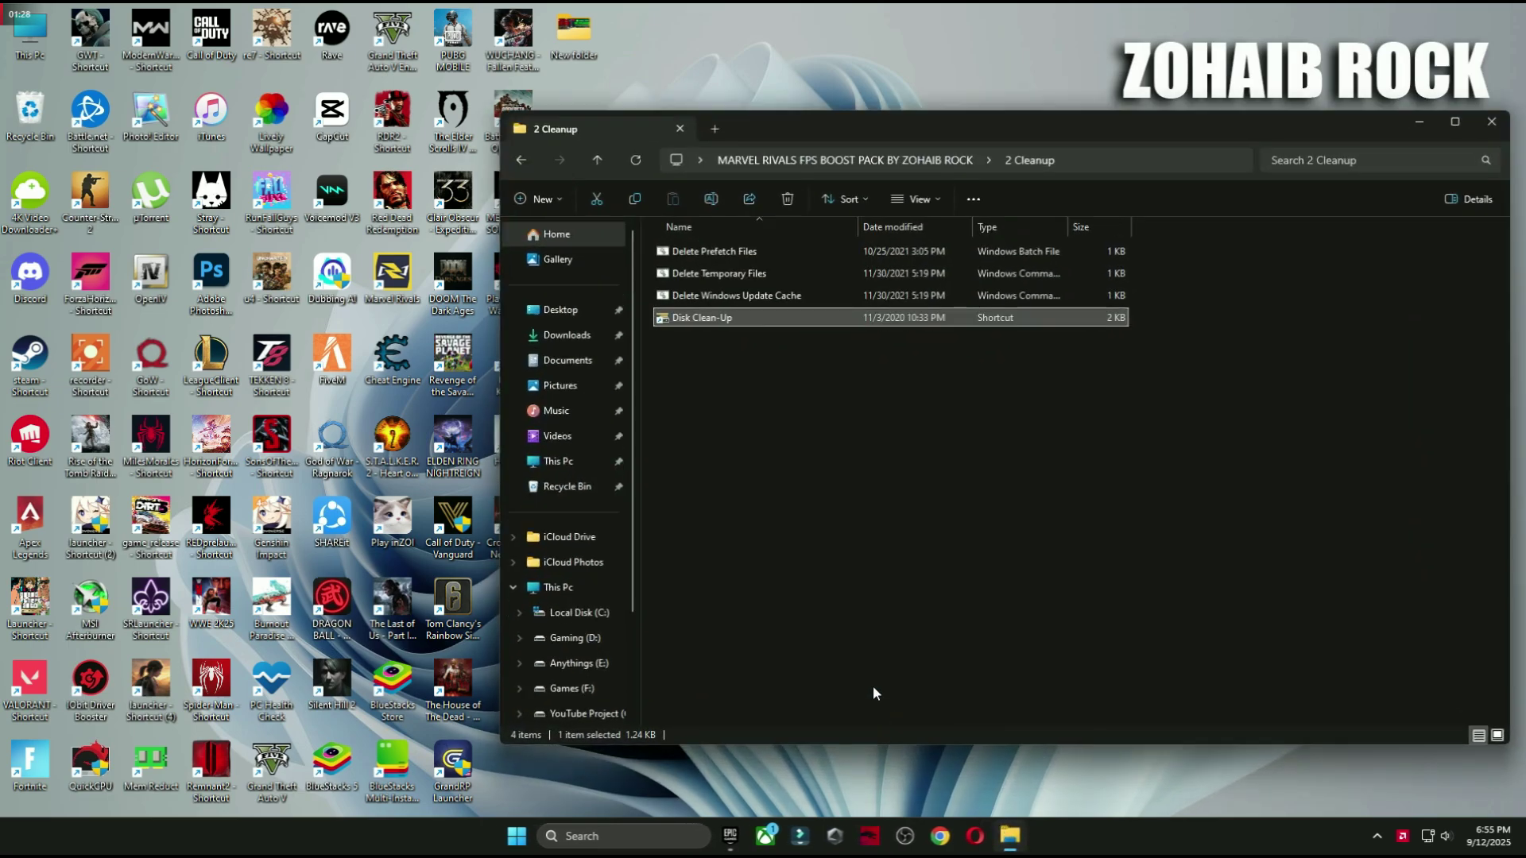
key(alt+Up)
click(724, 312)
double_click(719, 295)
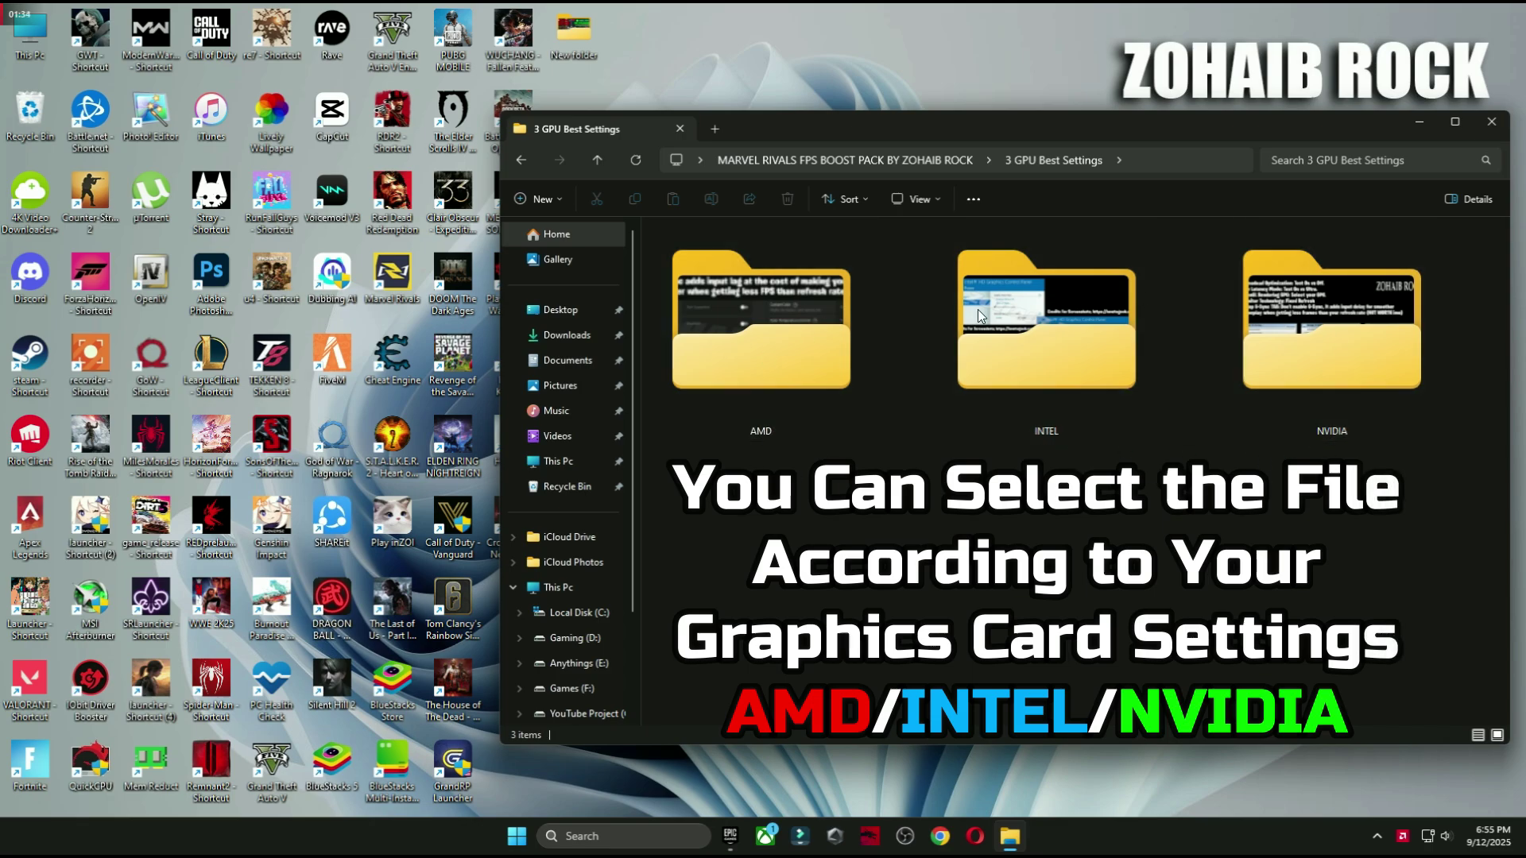
double_click(1352, 330)
double_click(693, 310)
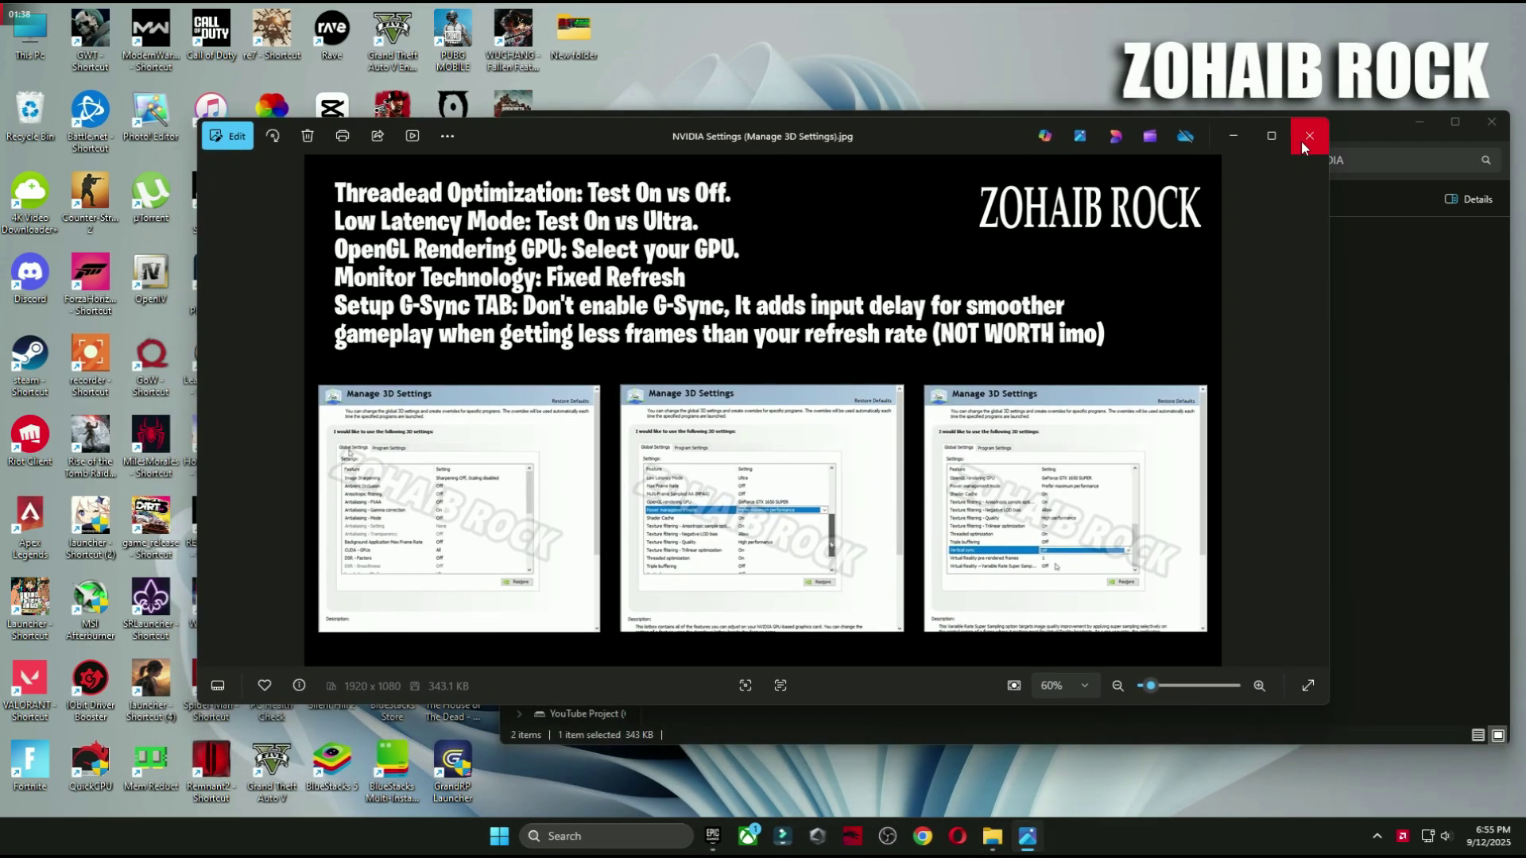
click(1308, 136)
View the recommended graphics settings images in the INTEL folder.
double_click(1075, 340)
double_click(714, 262)
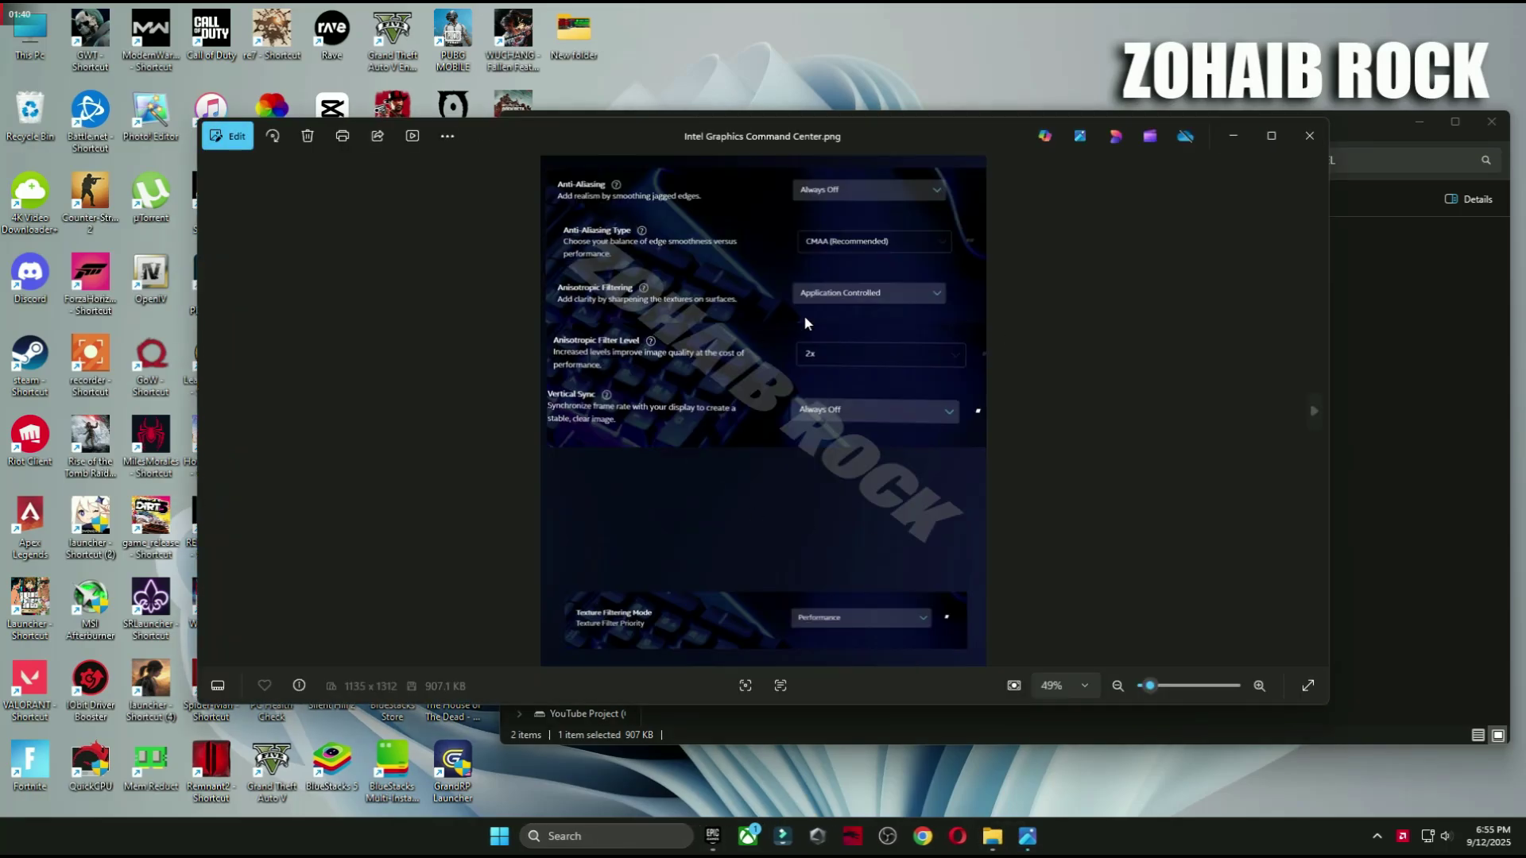
key(Right)
click(1297, 146)
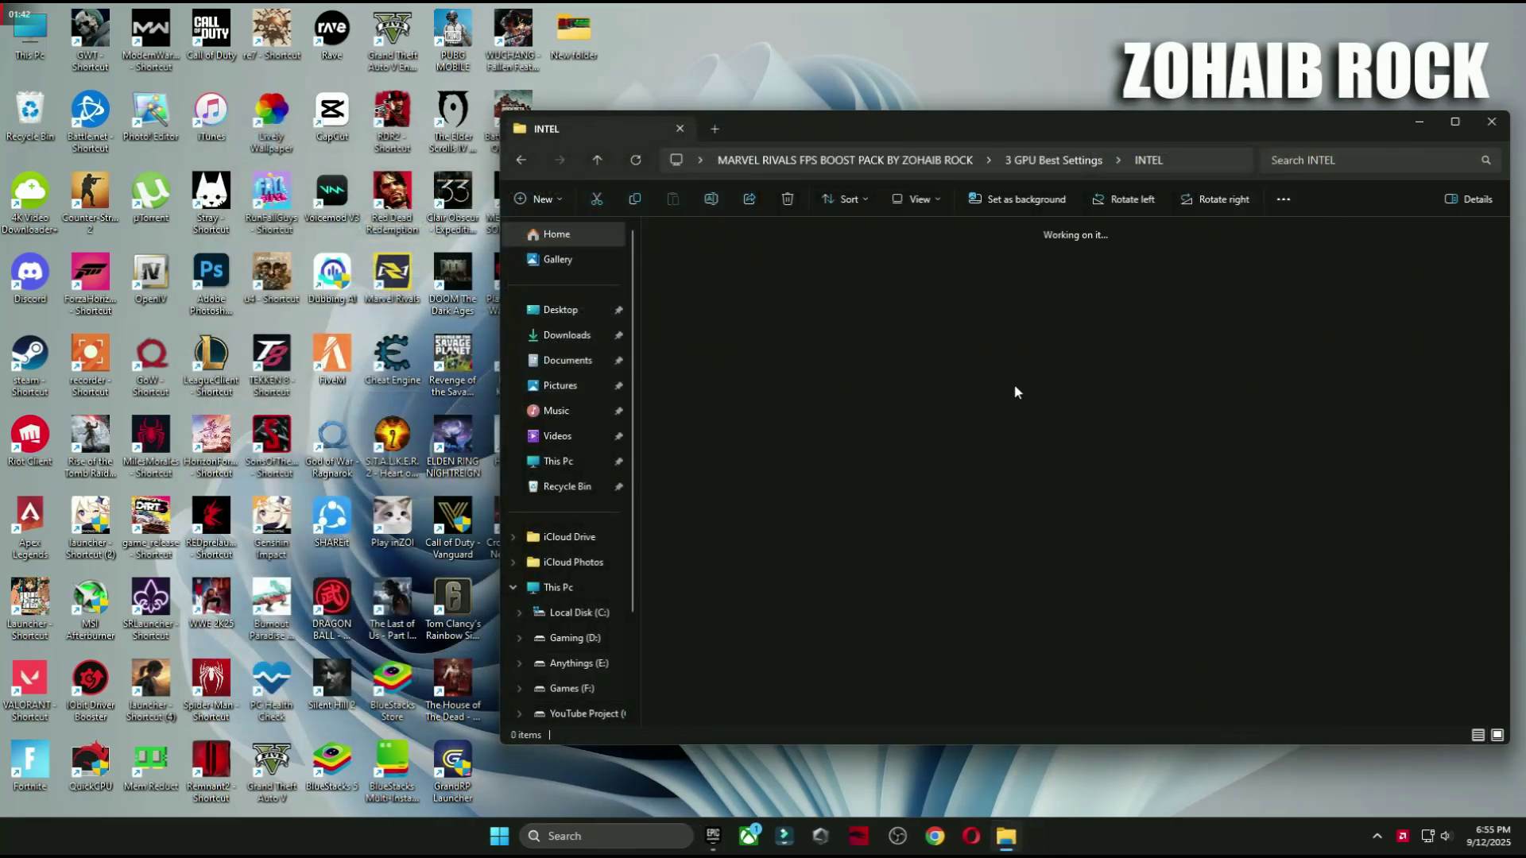
View the AMD advanced and display settings reference images in the AMD folder of "3 GPU Best Settings".
key(alt+Up)
double_click(813, 340)
double_click(696, 273)
key(Right)
key(Right)
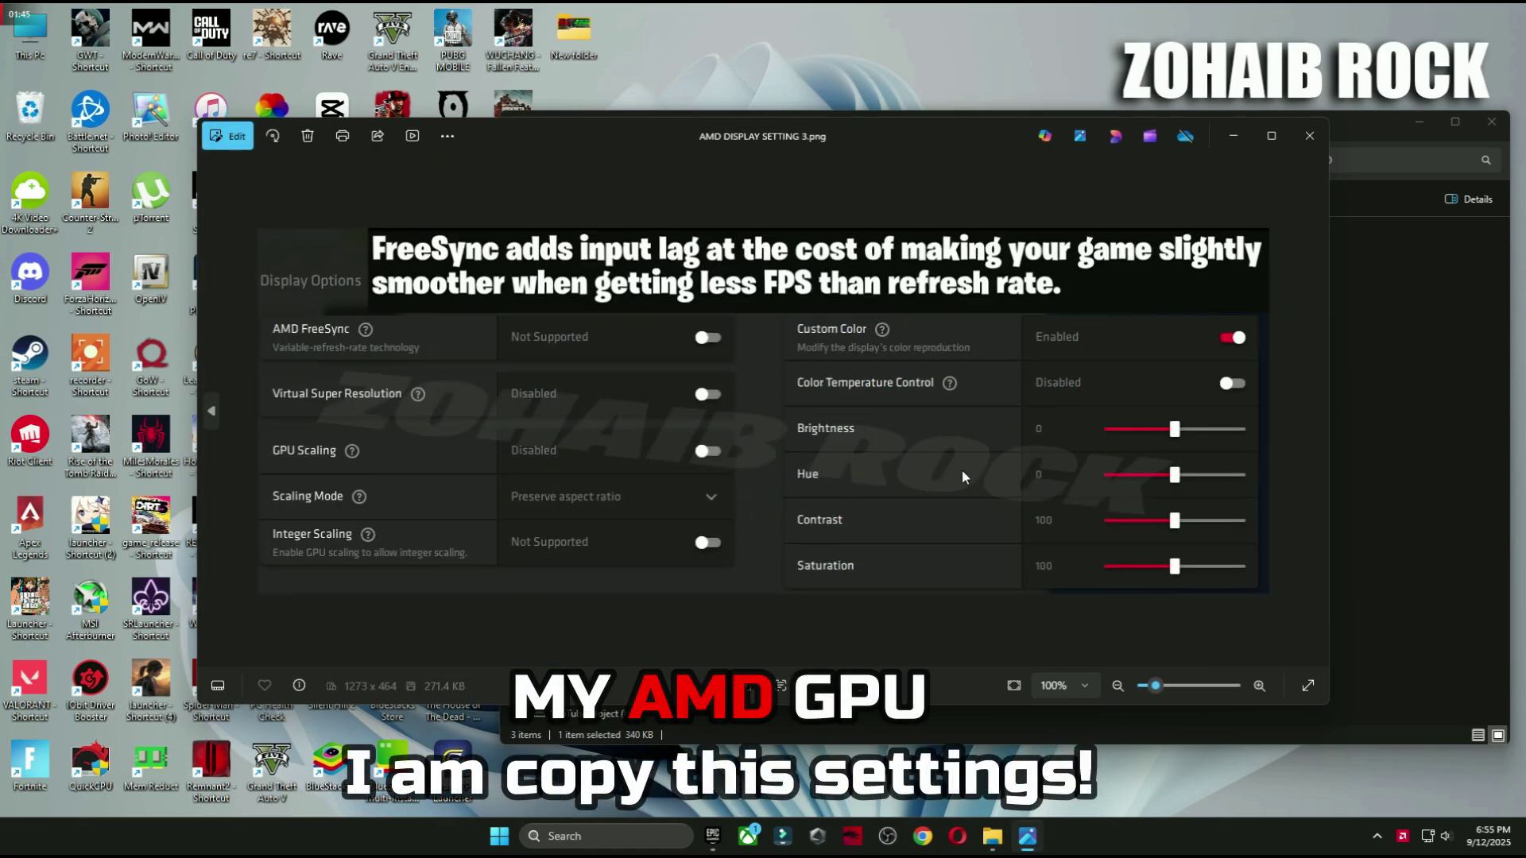
key(Right)
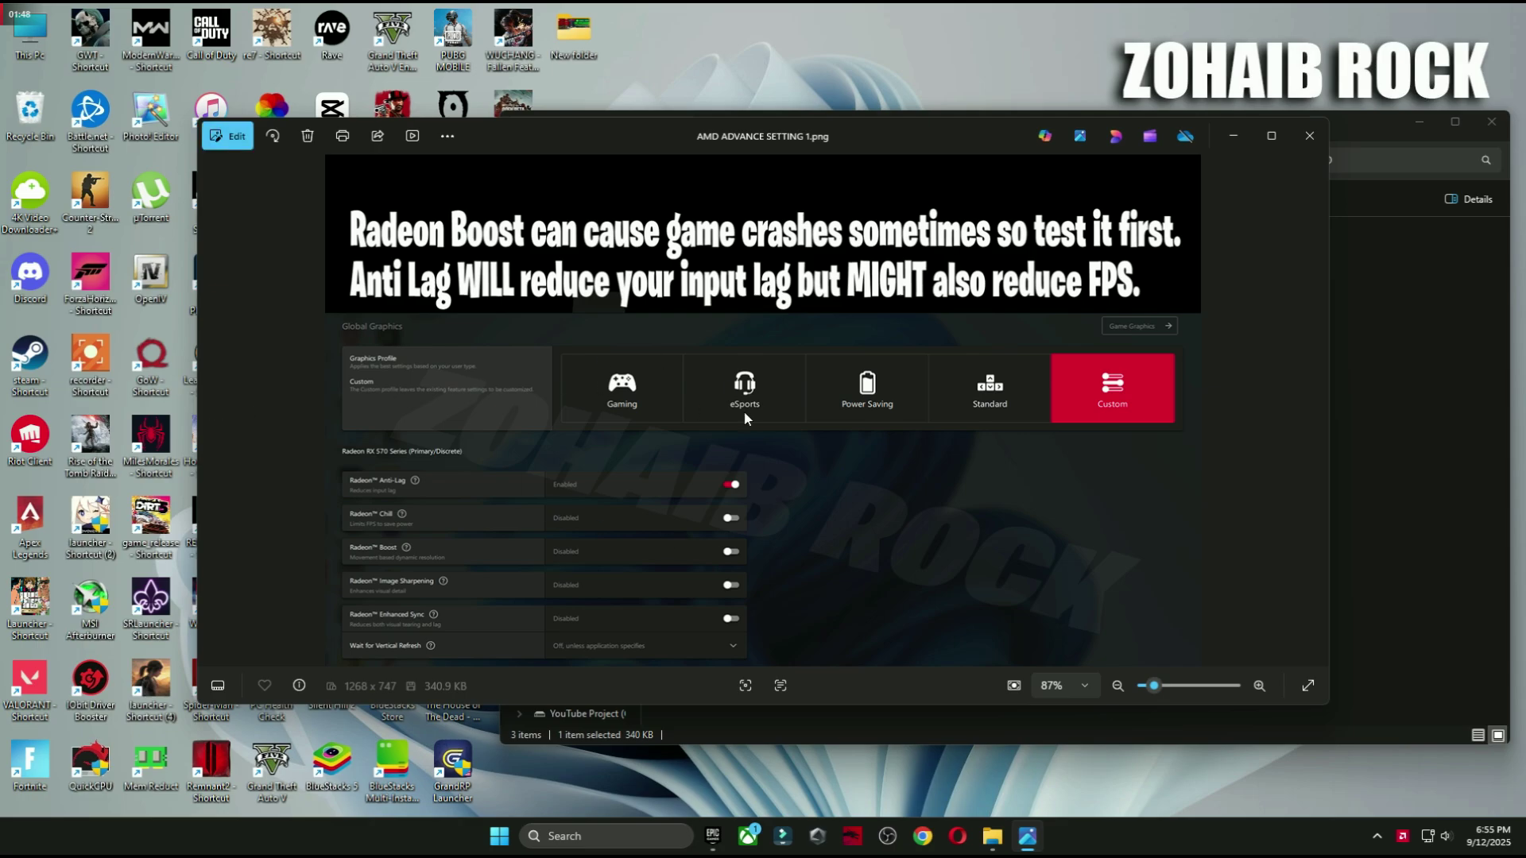
click(1491, 121)
Open AMD Software: Adrenalin Edition and close the AMD reference image.
right_click(1409, 390)
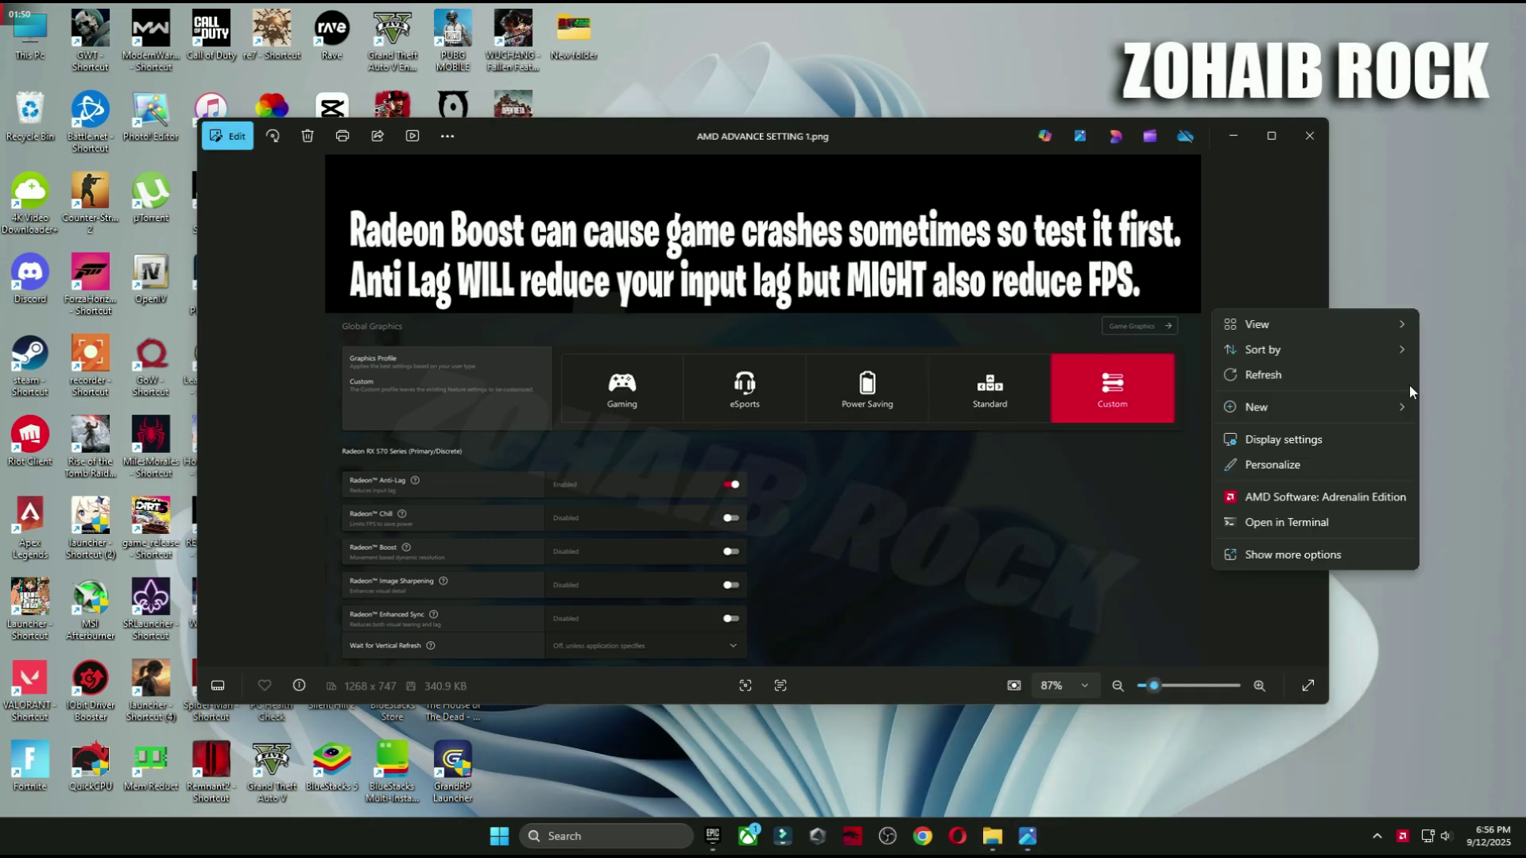
click(1278, 497)
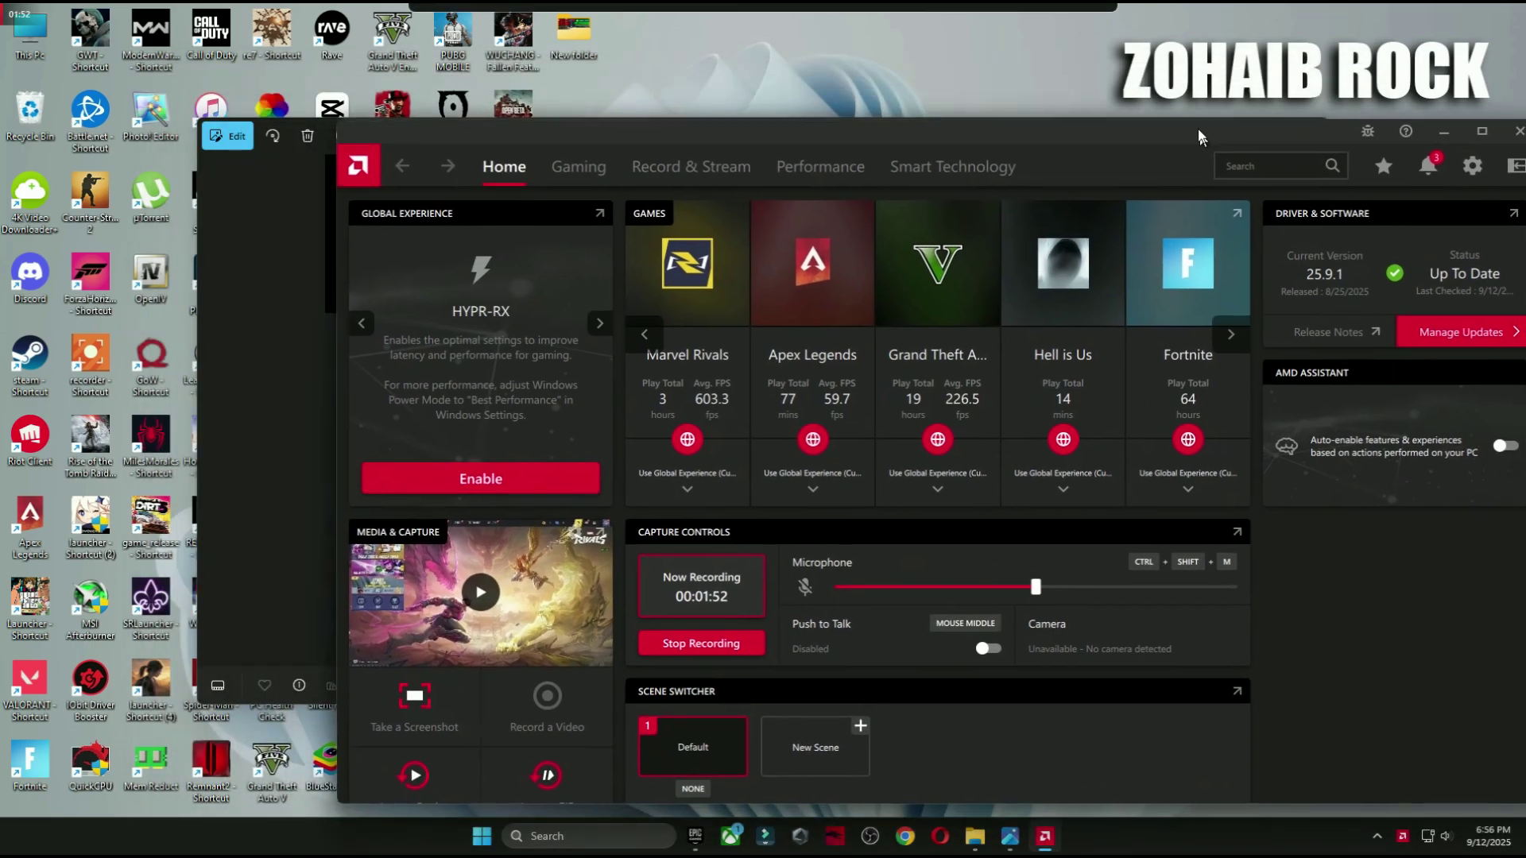
drag(1198, 136, 1151, 117)
click(241, 278)
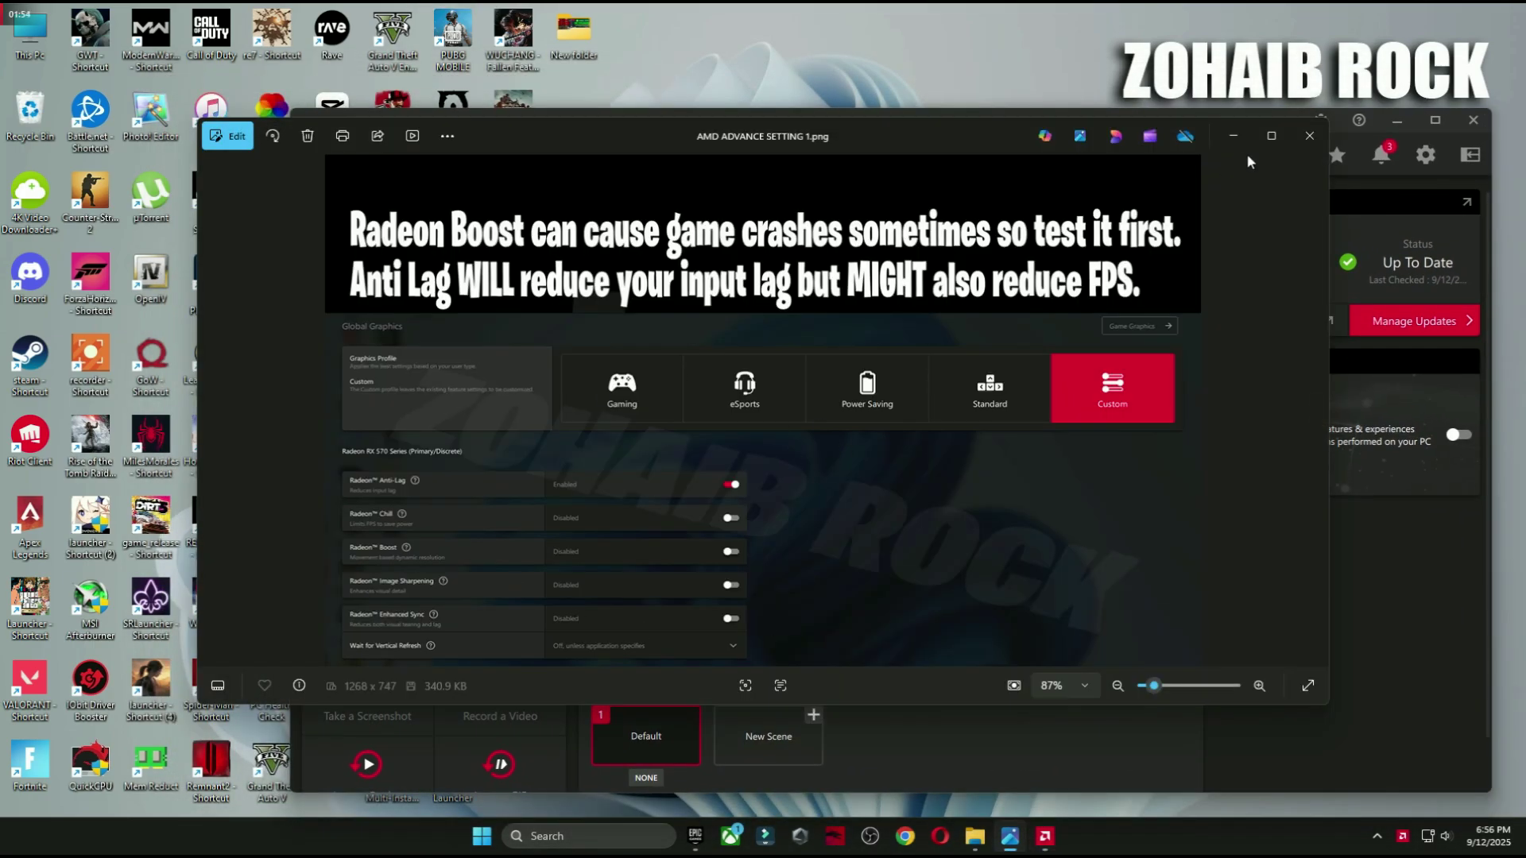
click(1309, 136)
Examine the Marvel Rivals graphics profile, including Radeon Anti-Lag, Chill, Enhanced Sync and the advanced anti-aliasing and texture filtering options.
click(533, 159)
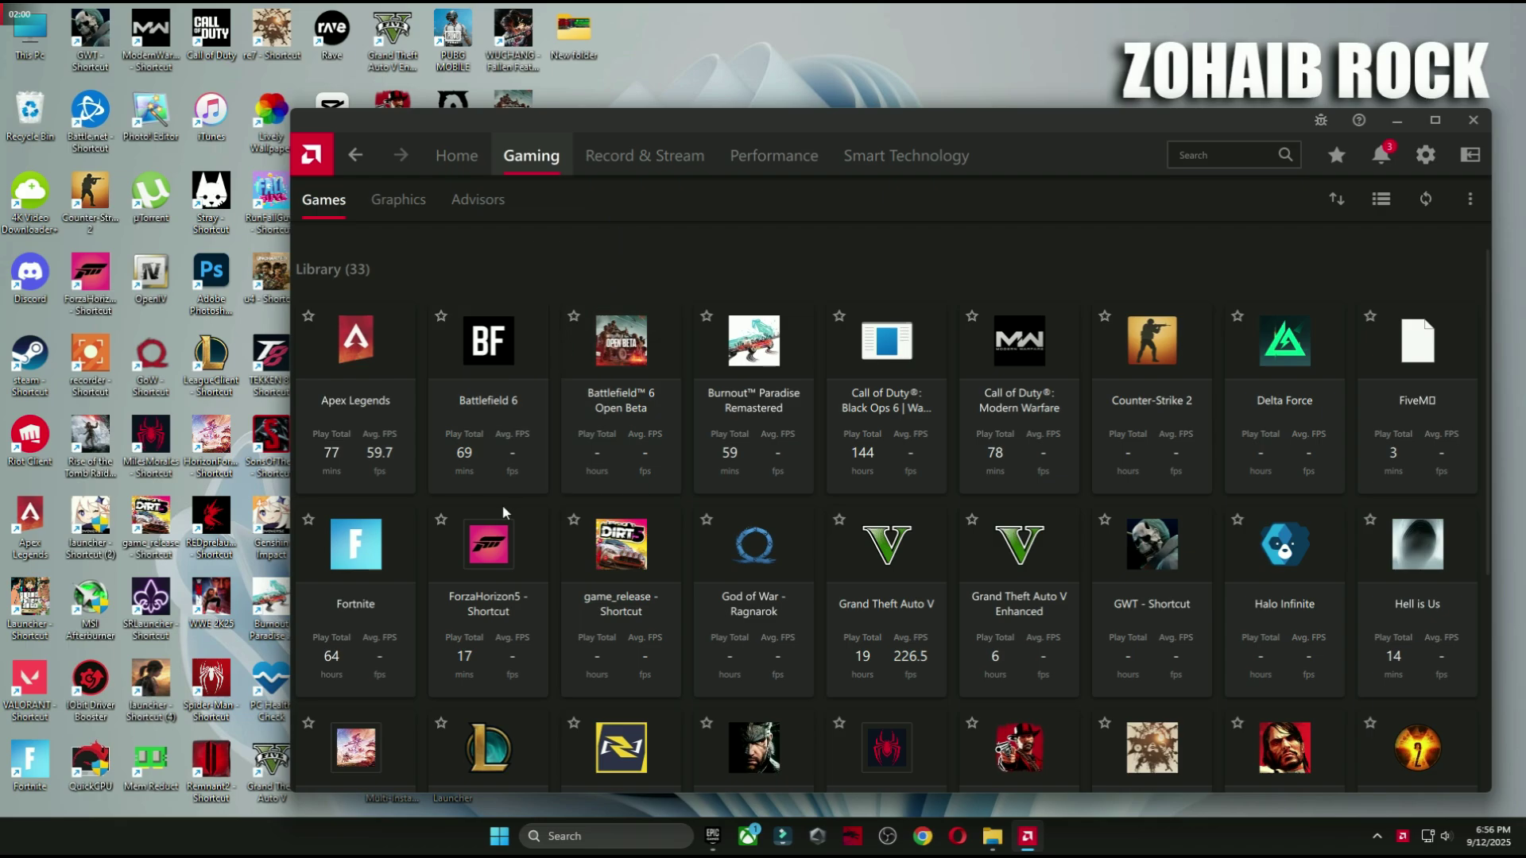
click(620, 740)
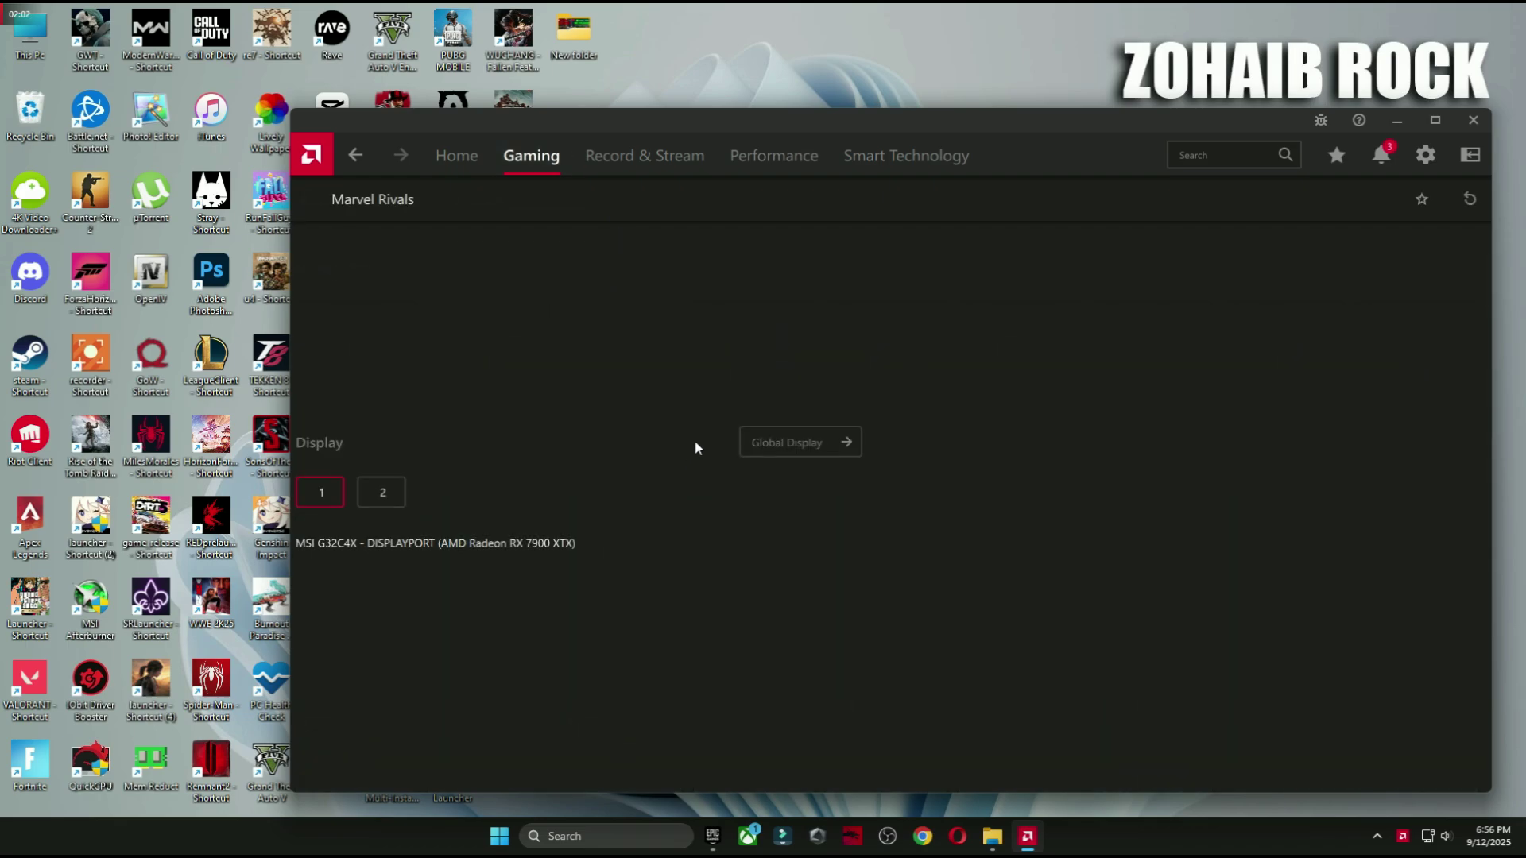
scroll(612, 378, down, 5)
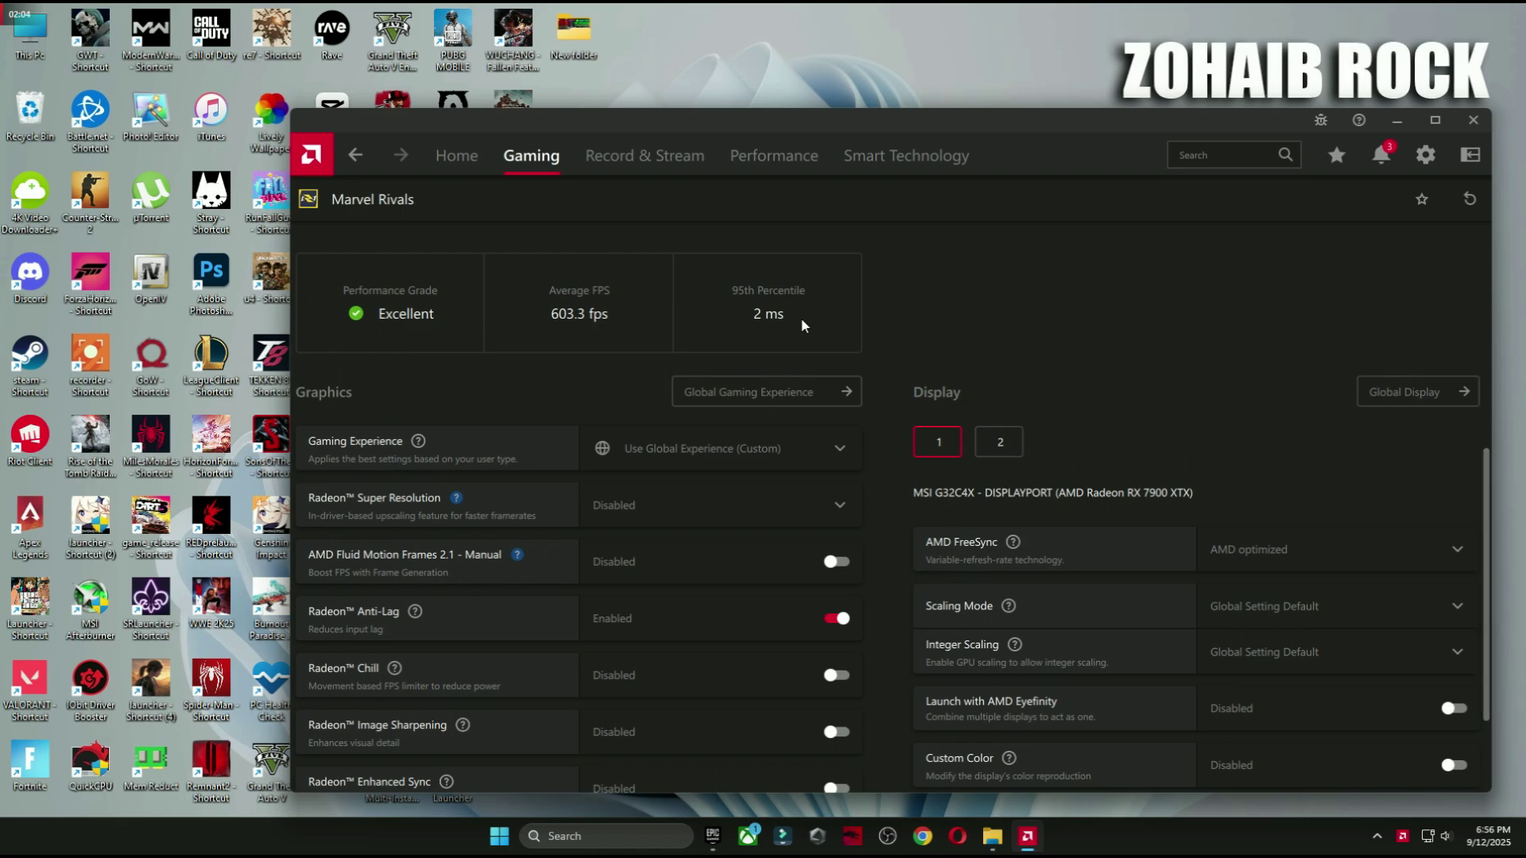
scroll(587, 389, down, 2)
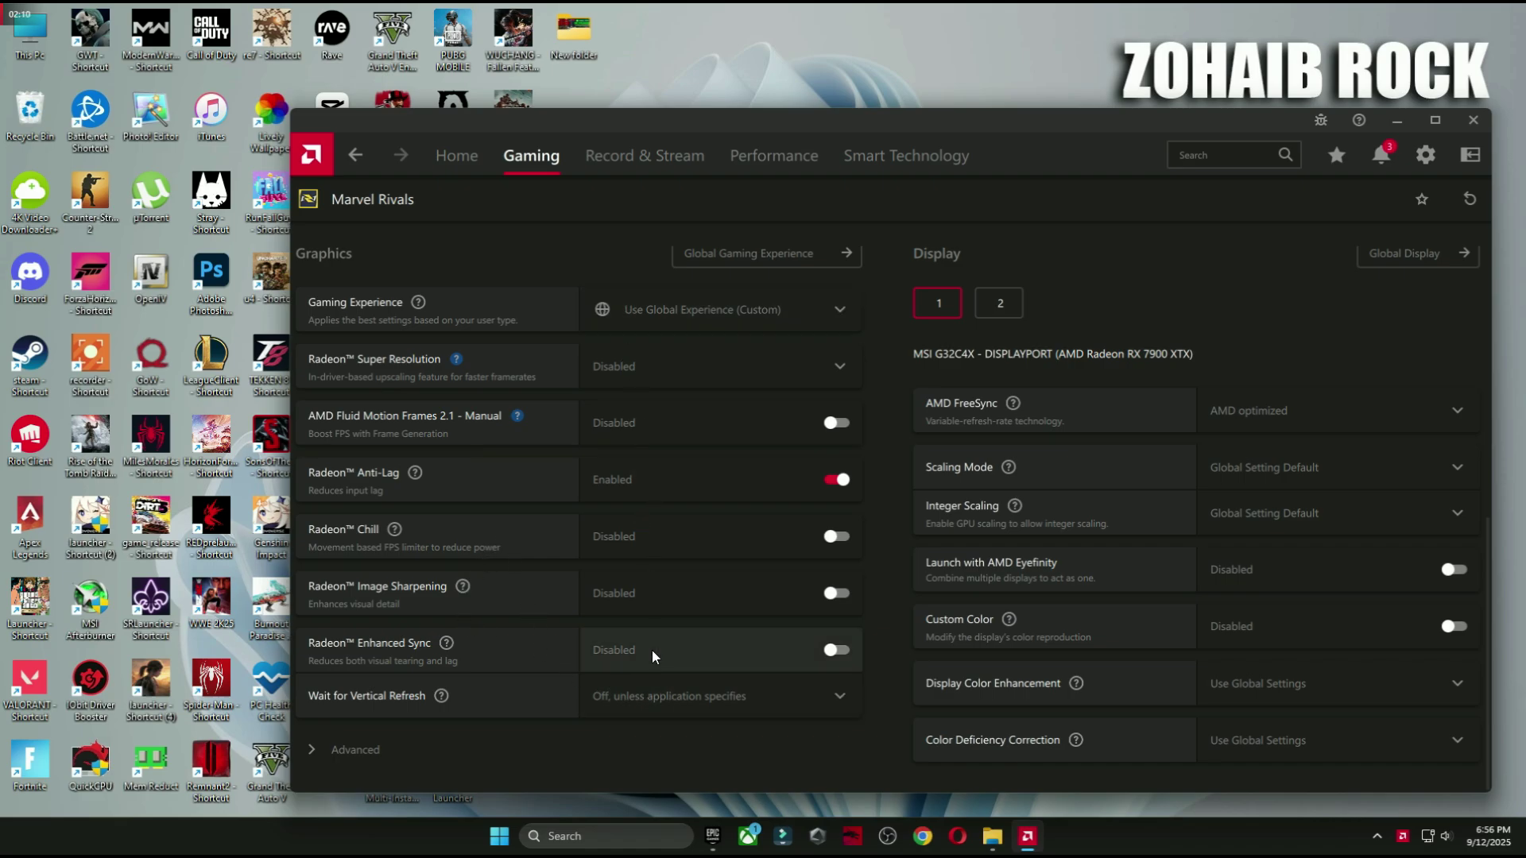
click(335, 753)
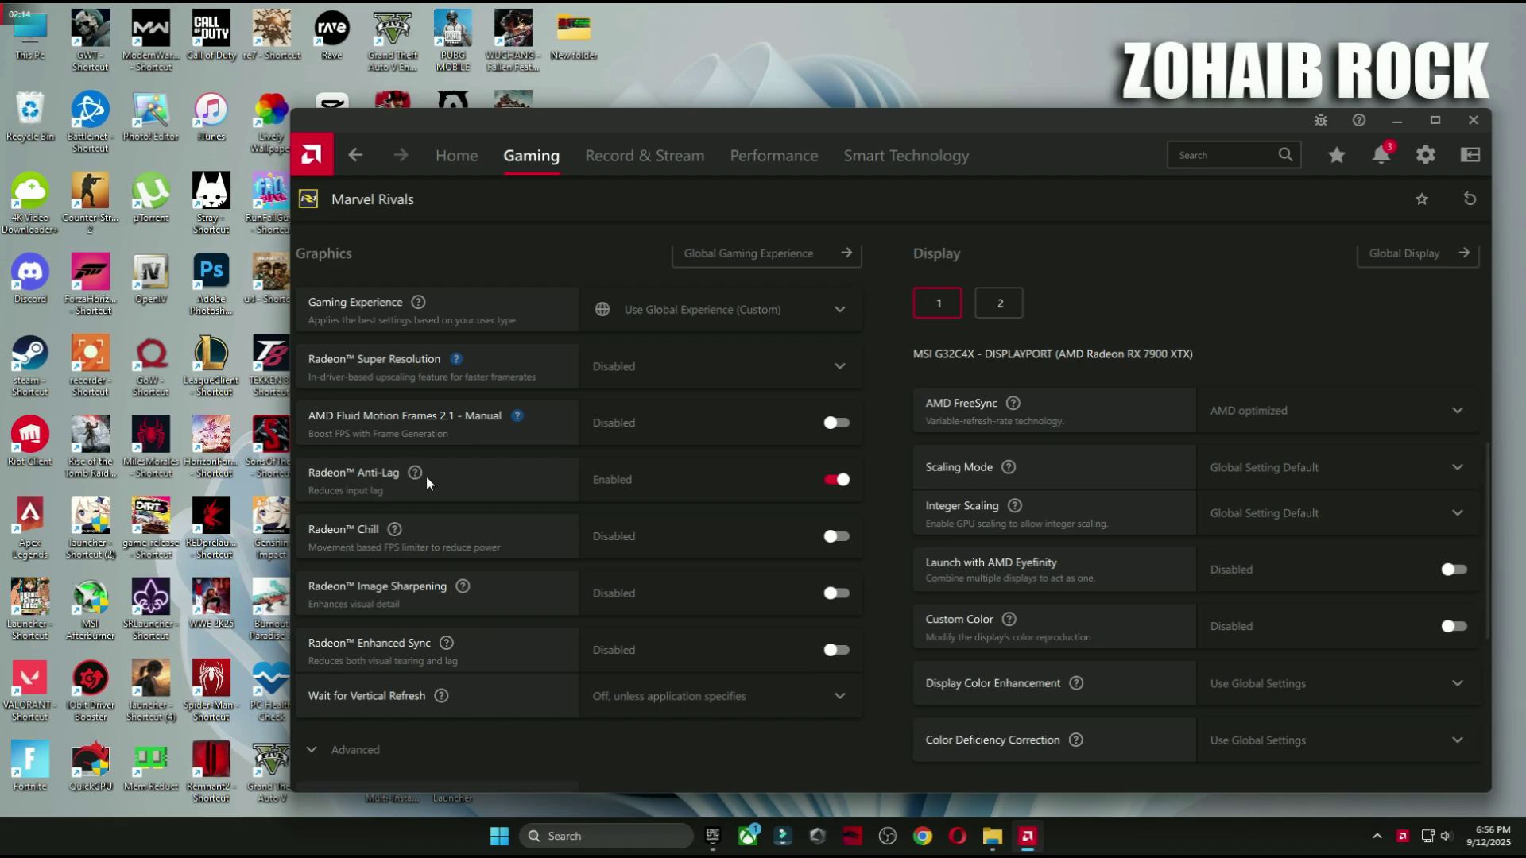
scroll(429, 482, down, 5)
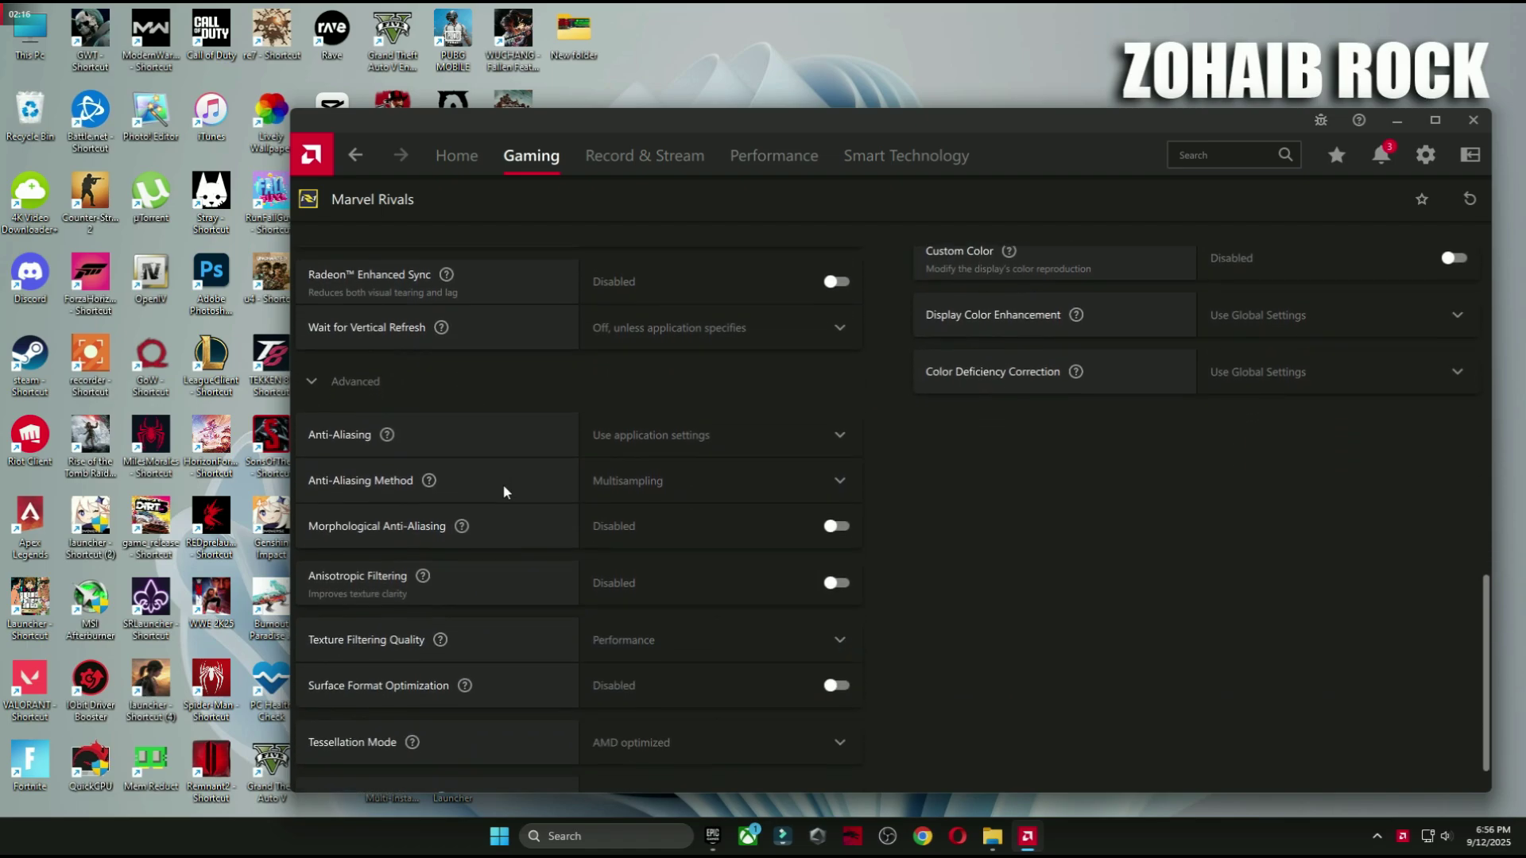
scroll(705, 556, down, 1)
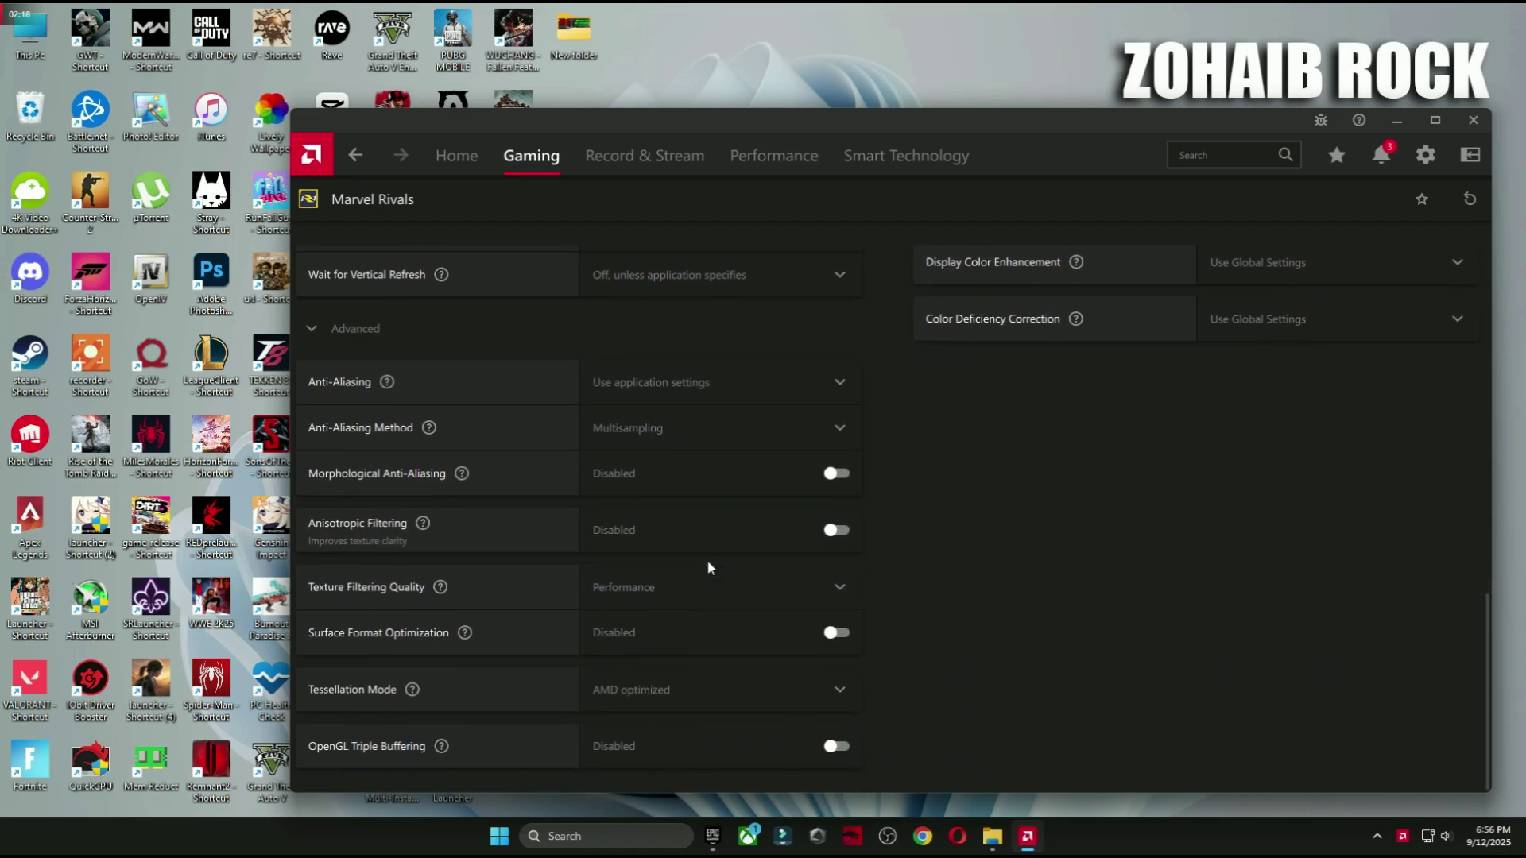
Examine the global display options and briefly enable Custom Color to check its temperature, brightness and saturation controls.
click(1428, 154)
click(396, 200)
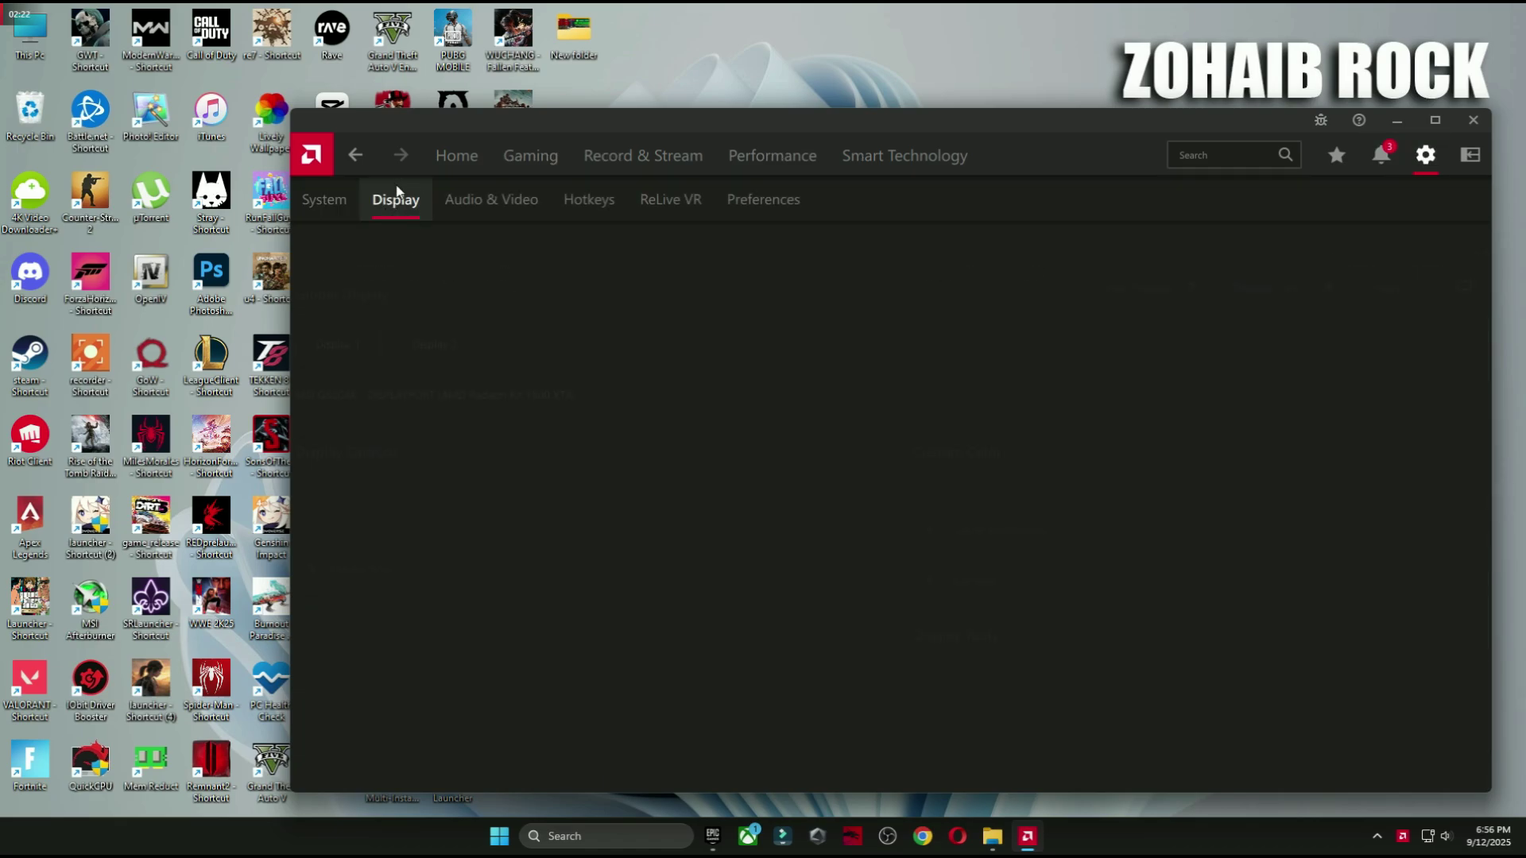
scroll(874, 409, down, 2)
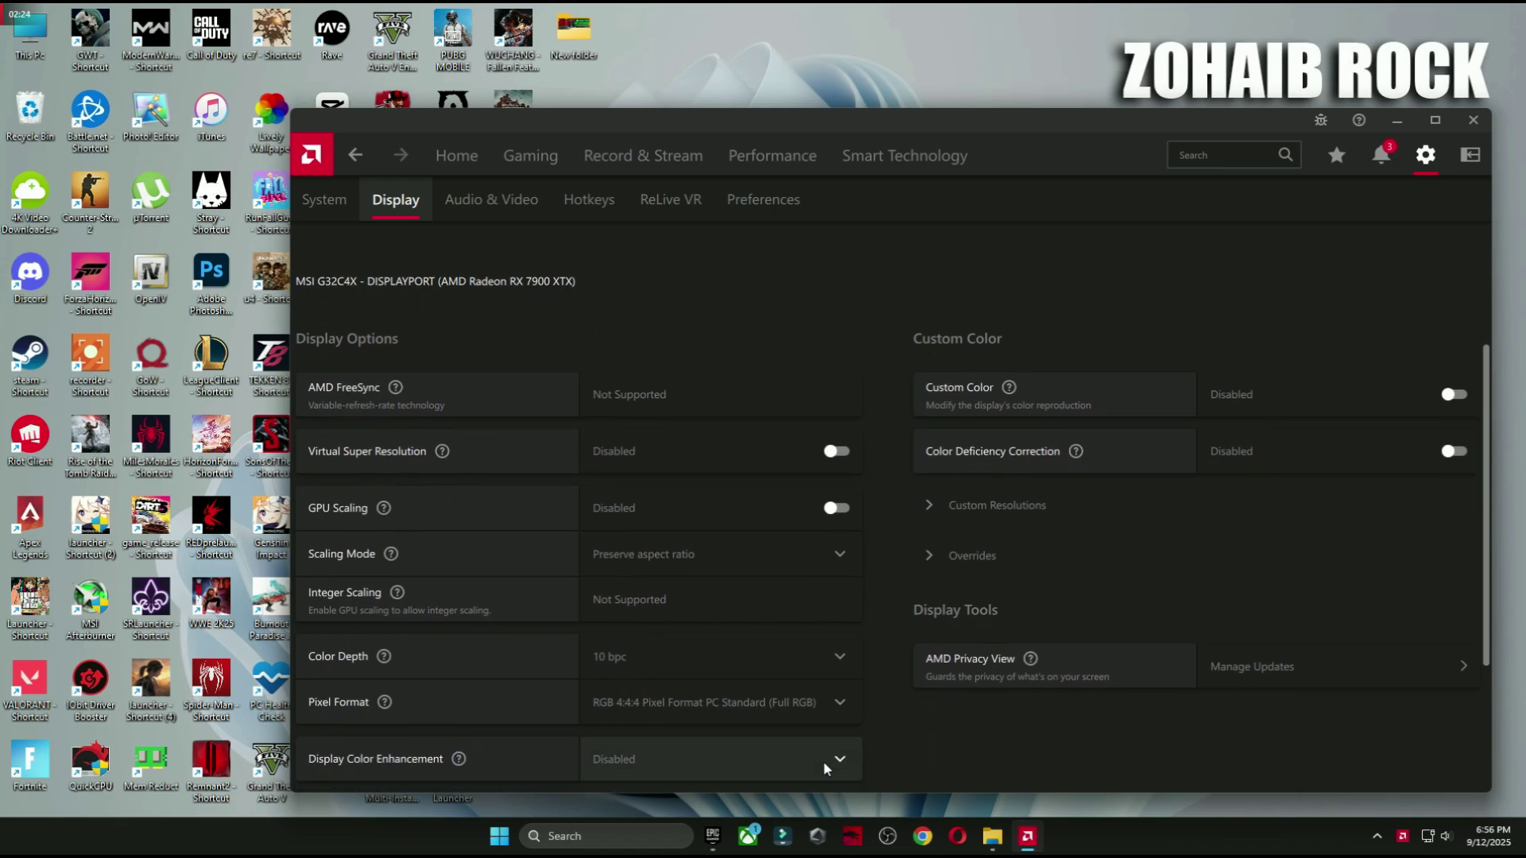
click(1405, 394)
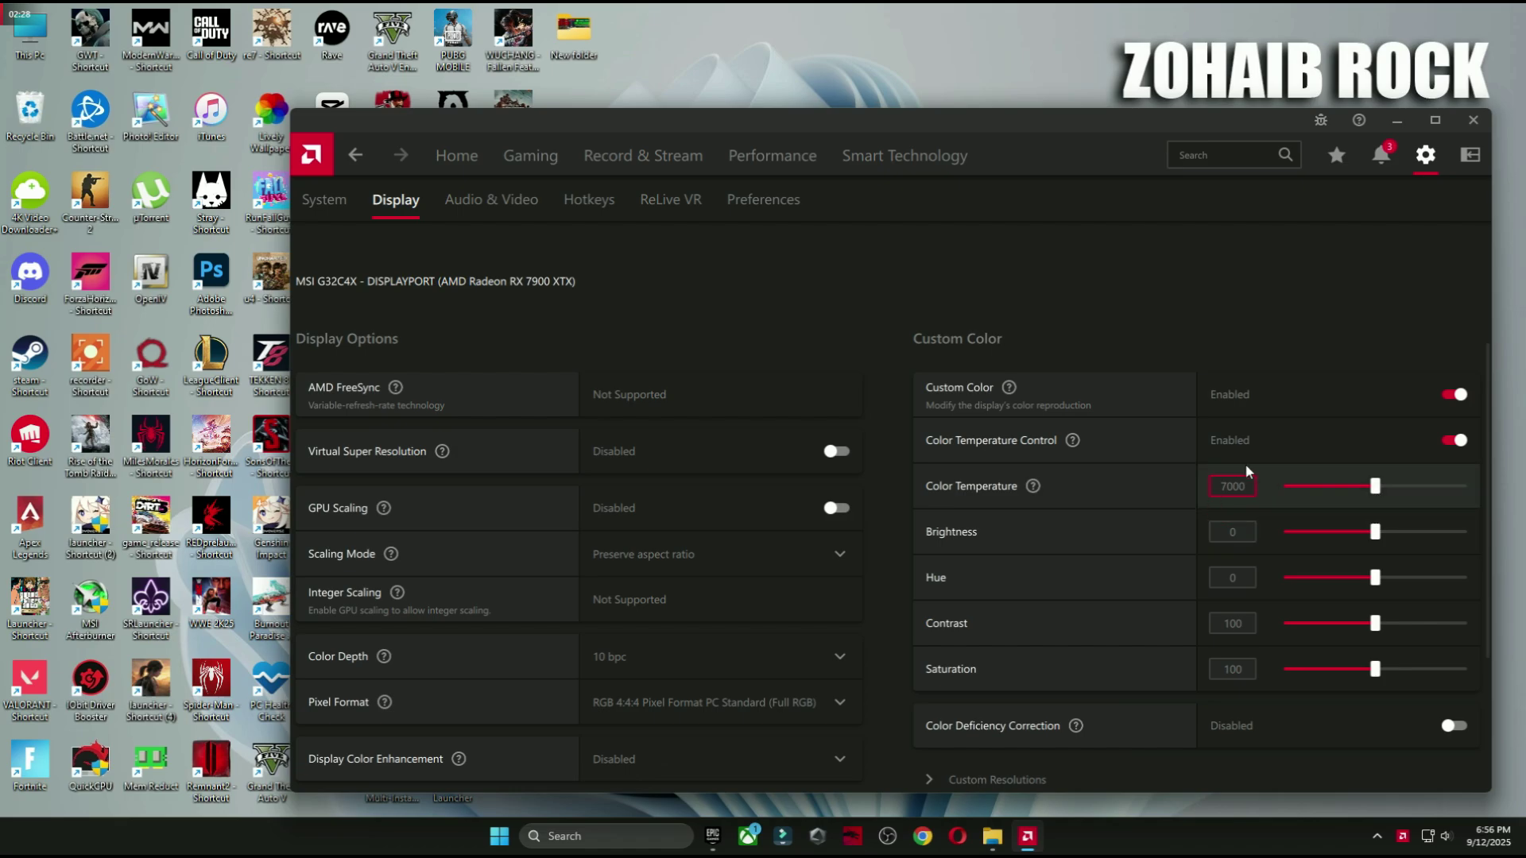
click(1451, 393)
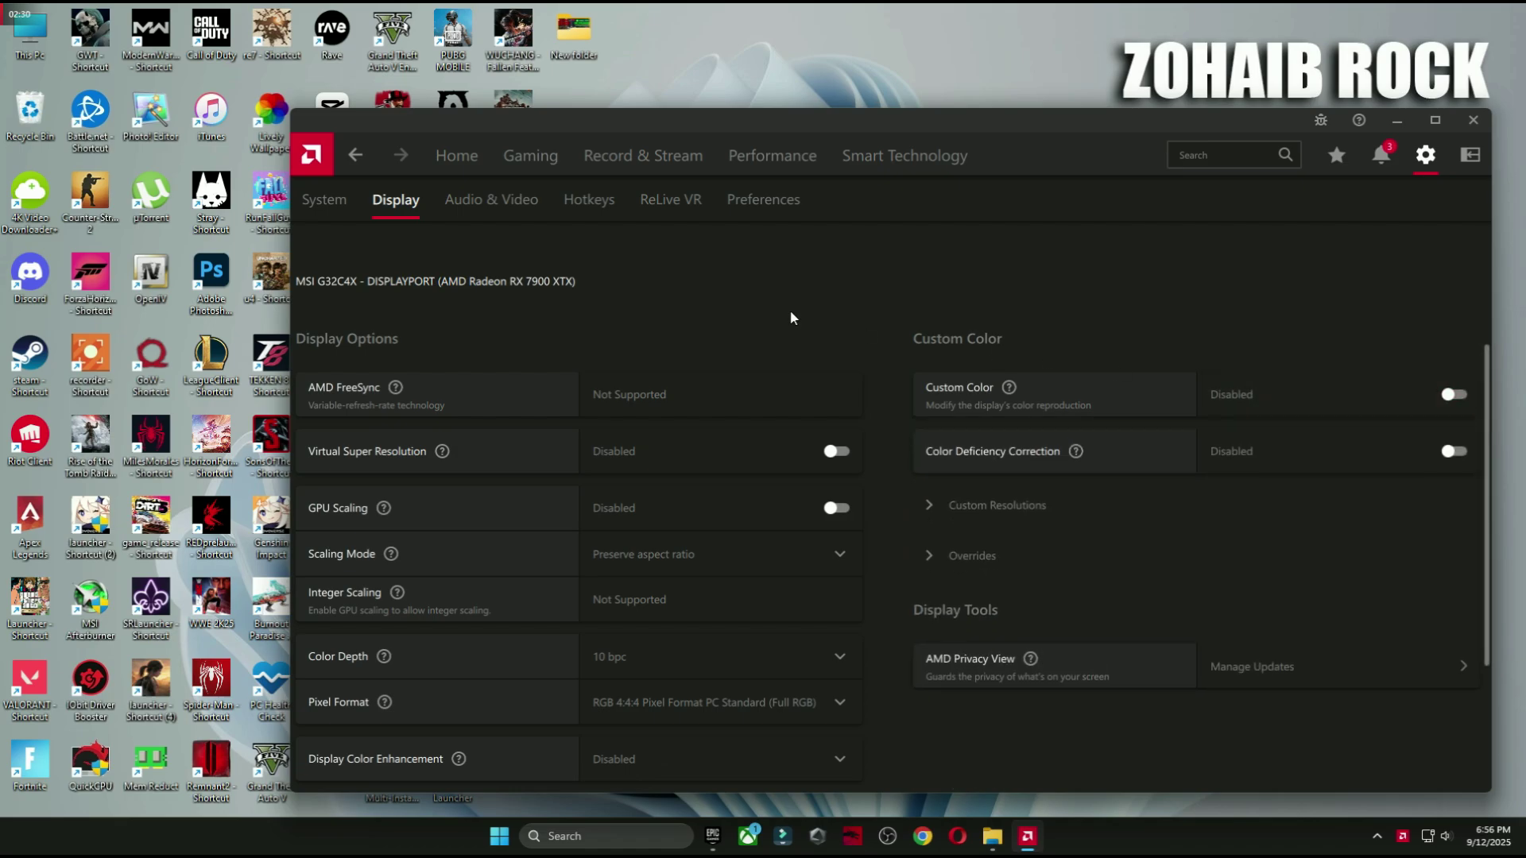
Check the graphics driver version and the installed items in AMD Install Manager, and close AMD Software.
click(457, 155)
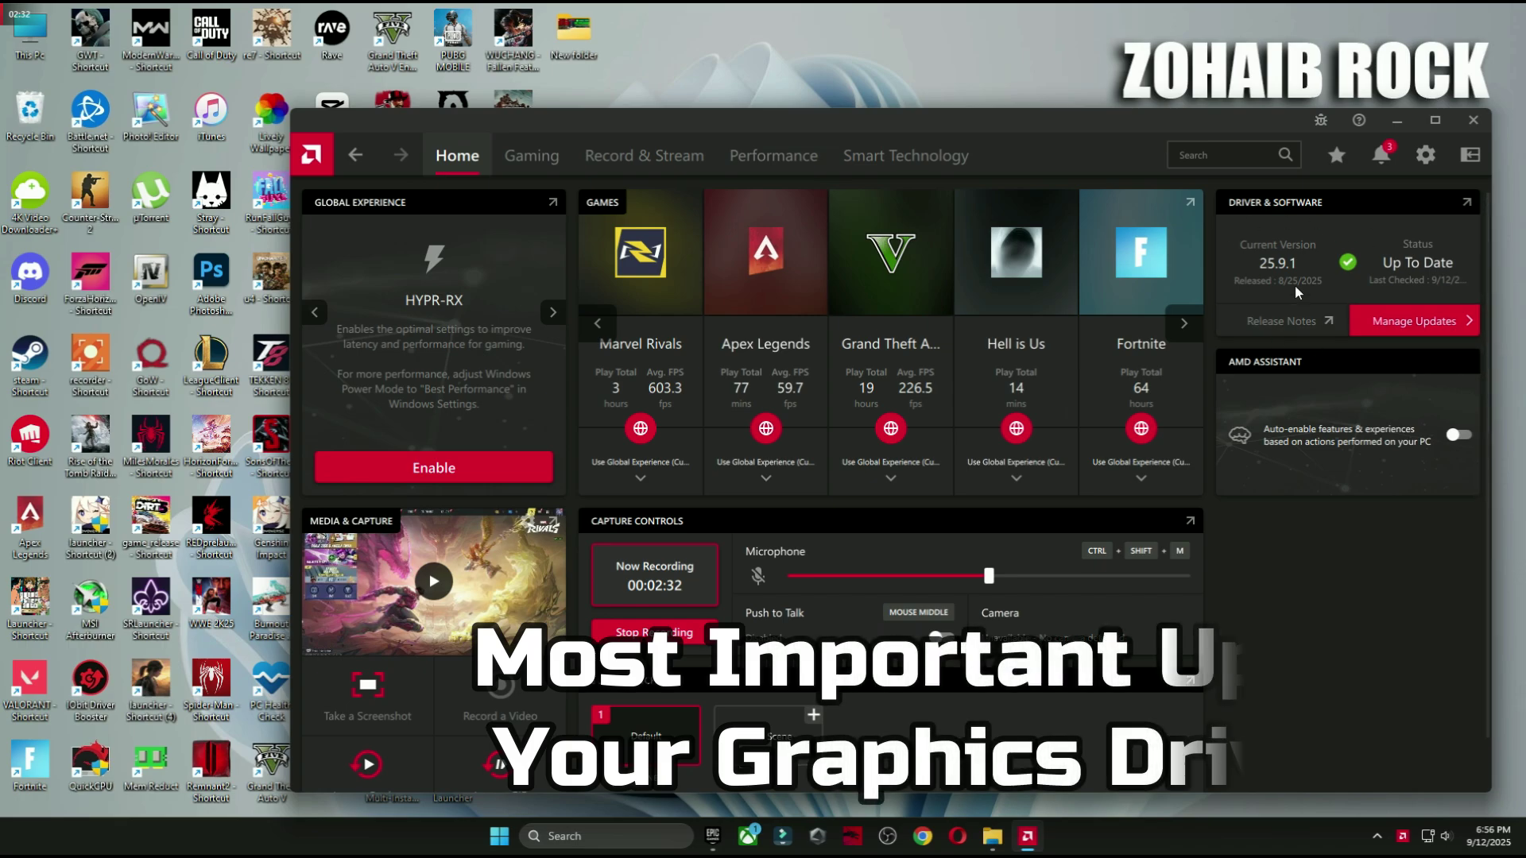
click(1364, 328)
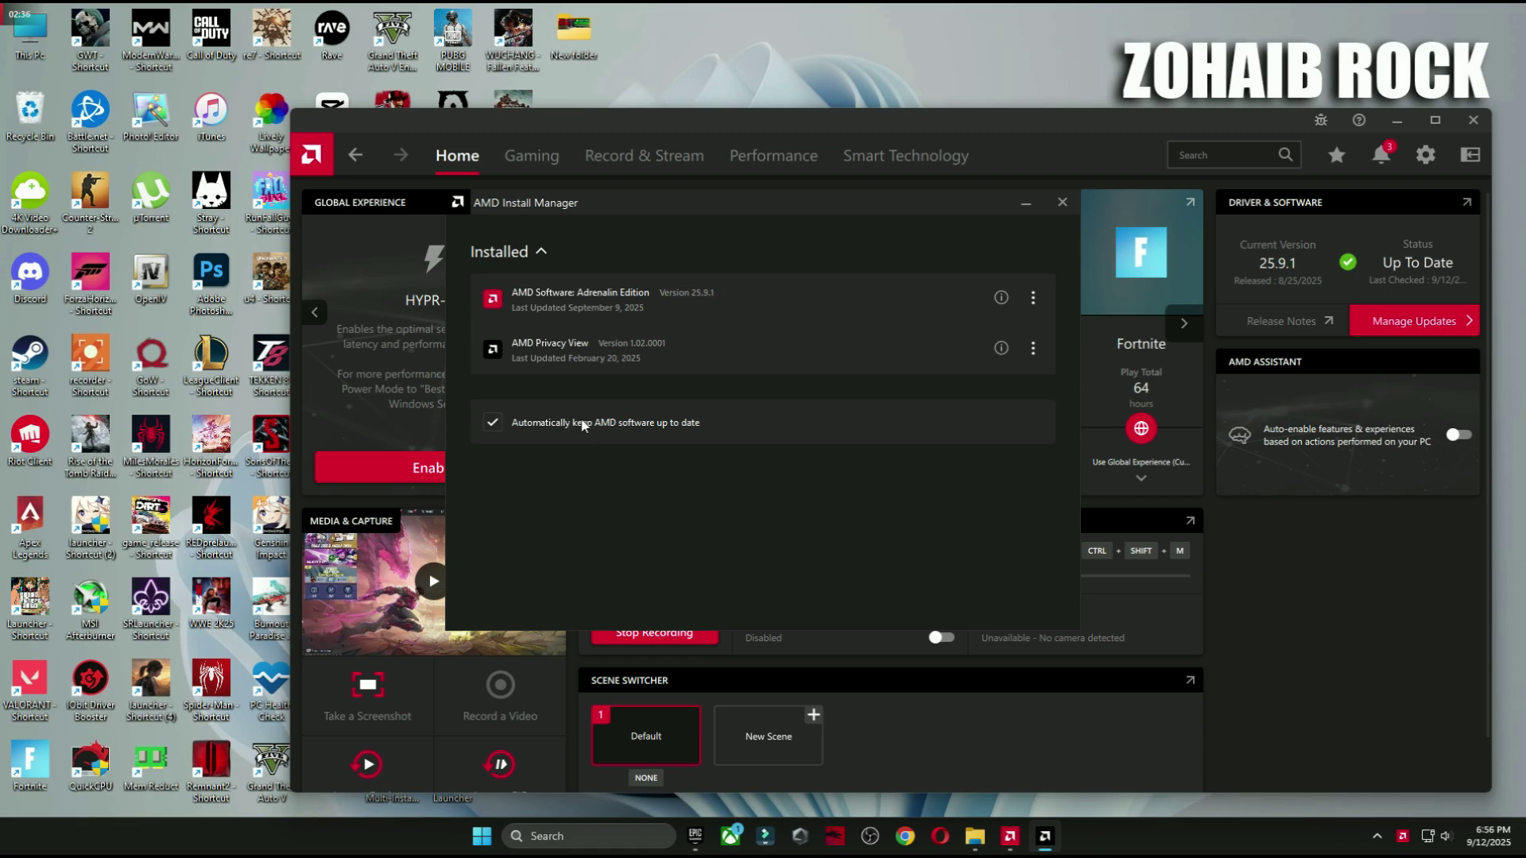
click(1052, 206)
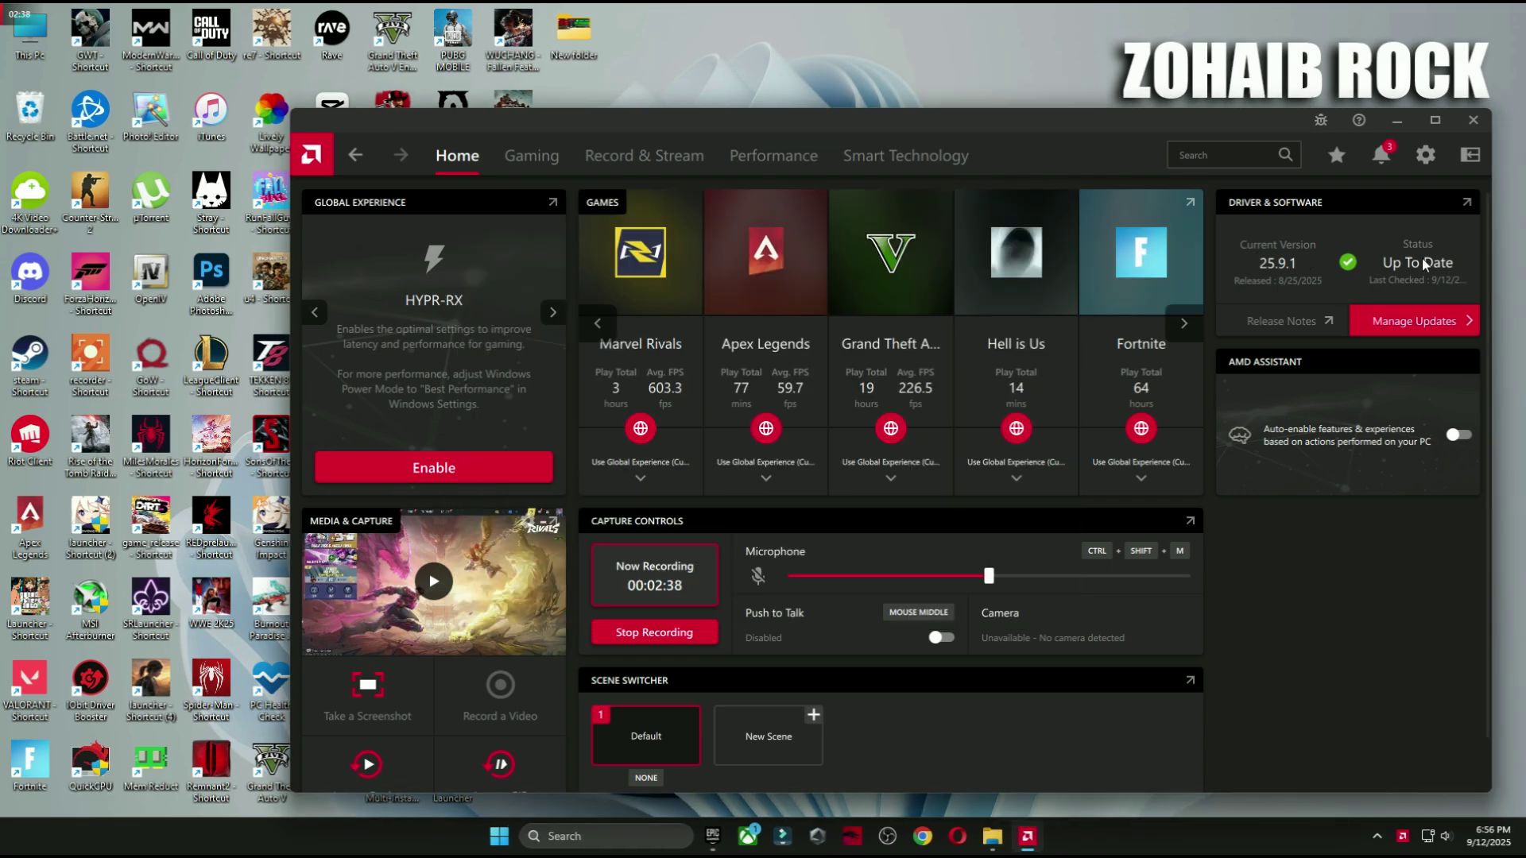
click(1474, 121)
Run Timer Resolution from the "4 Latency (Timer Resolution )" folder of the boost pack and set the timer to Maximum.
click(1013, 854)
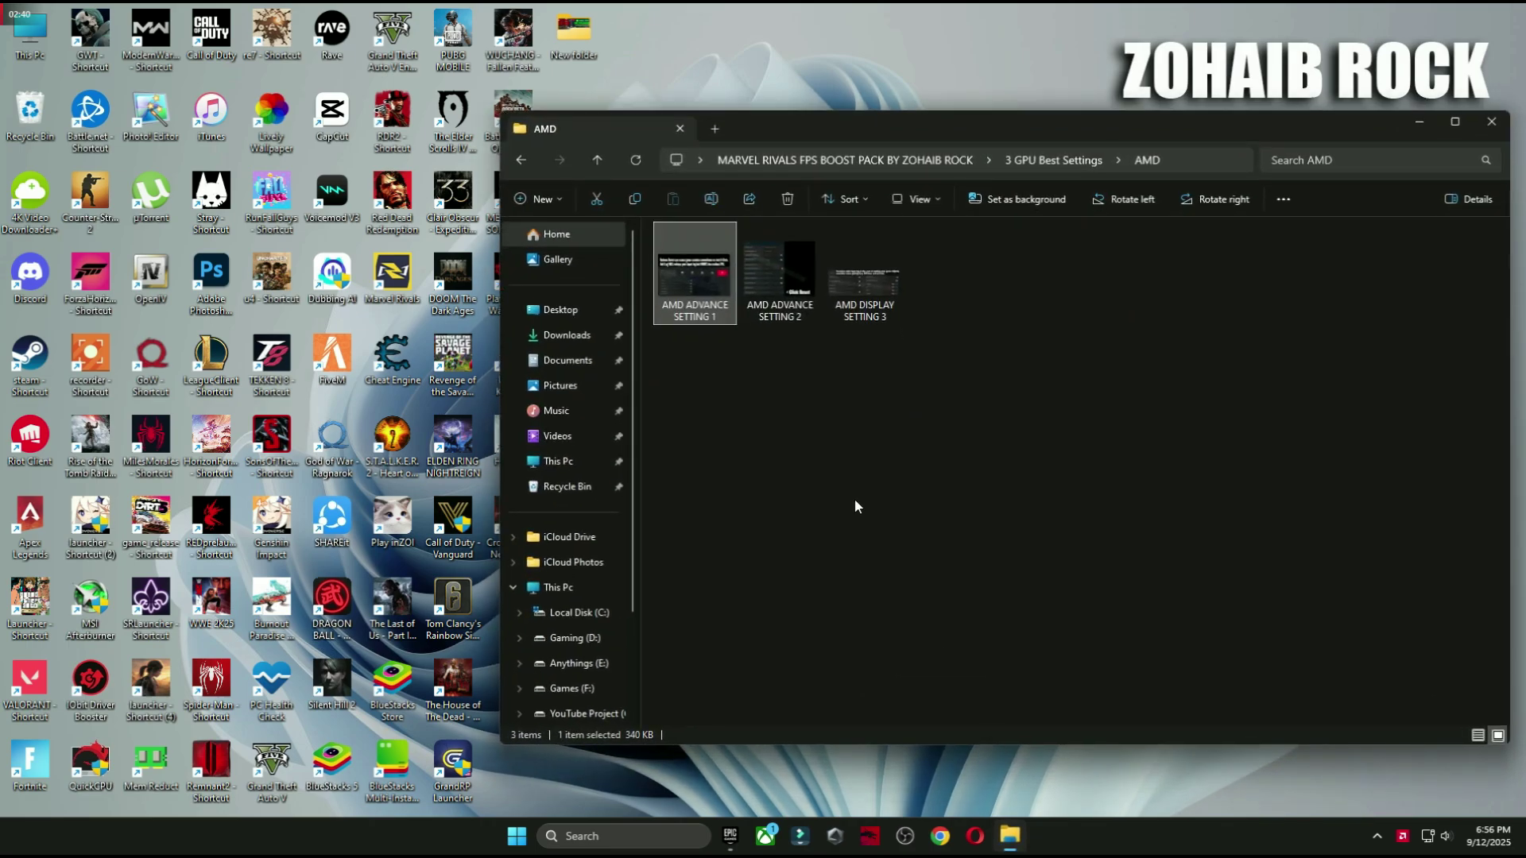
key(BackSpace)
key(BackSpace)
double_click(712, 318)
double_click(702, 251)
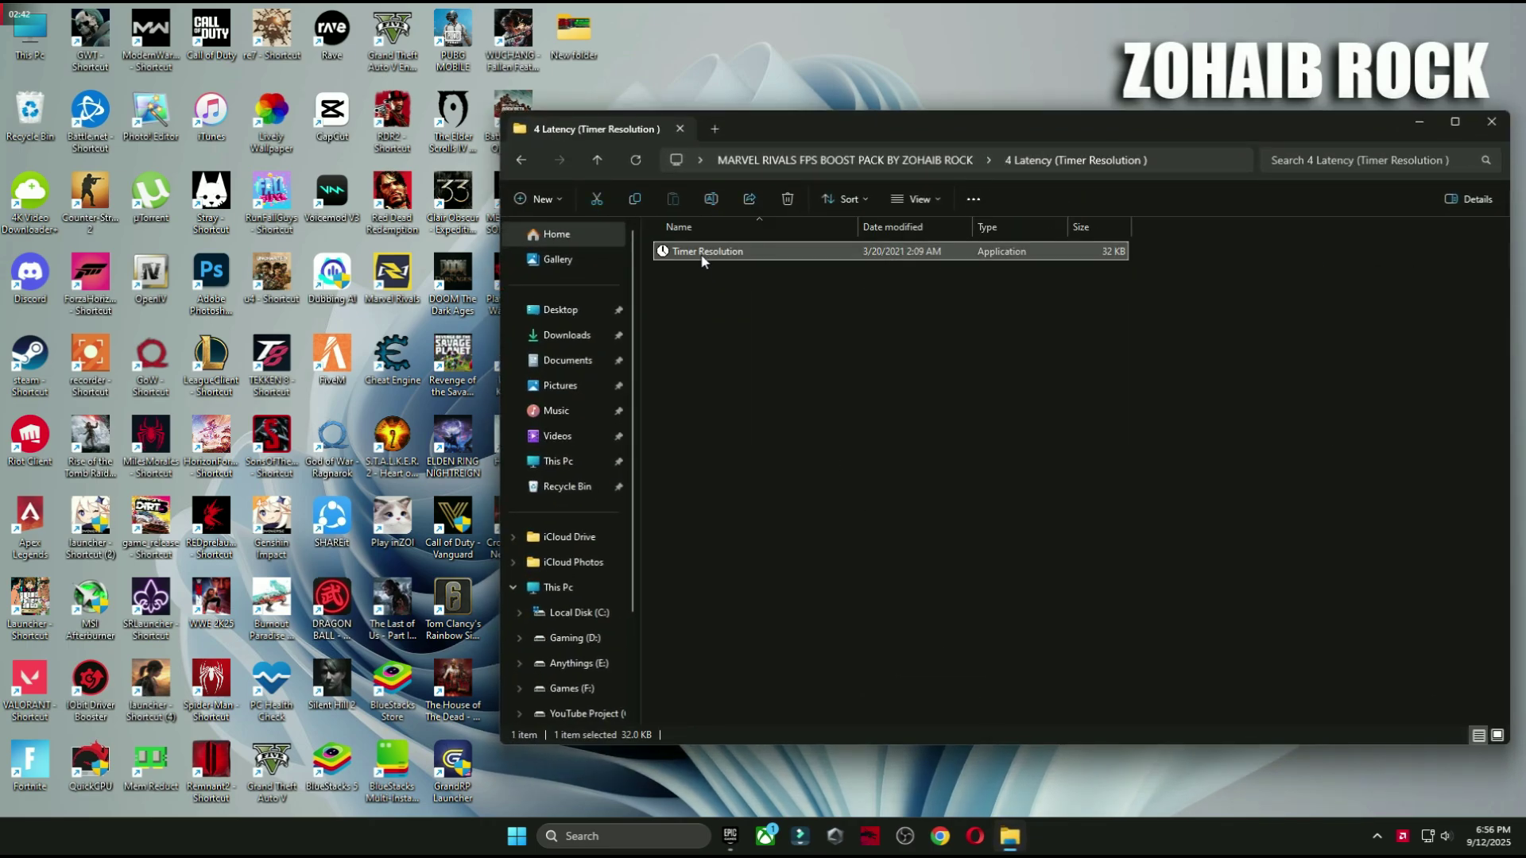
drag(760, 341, 1031, 334)
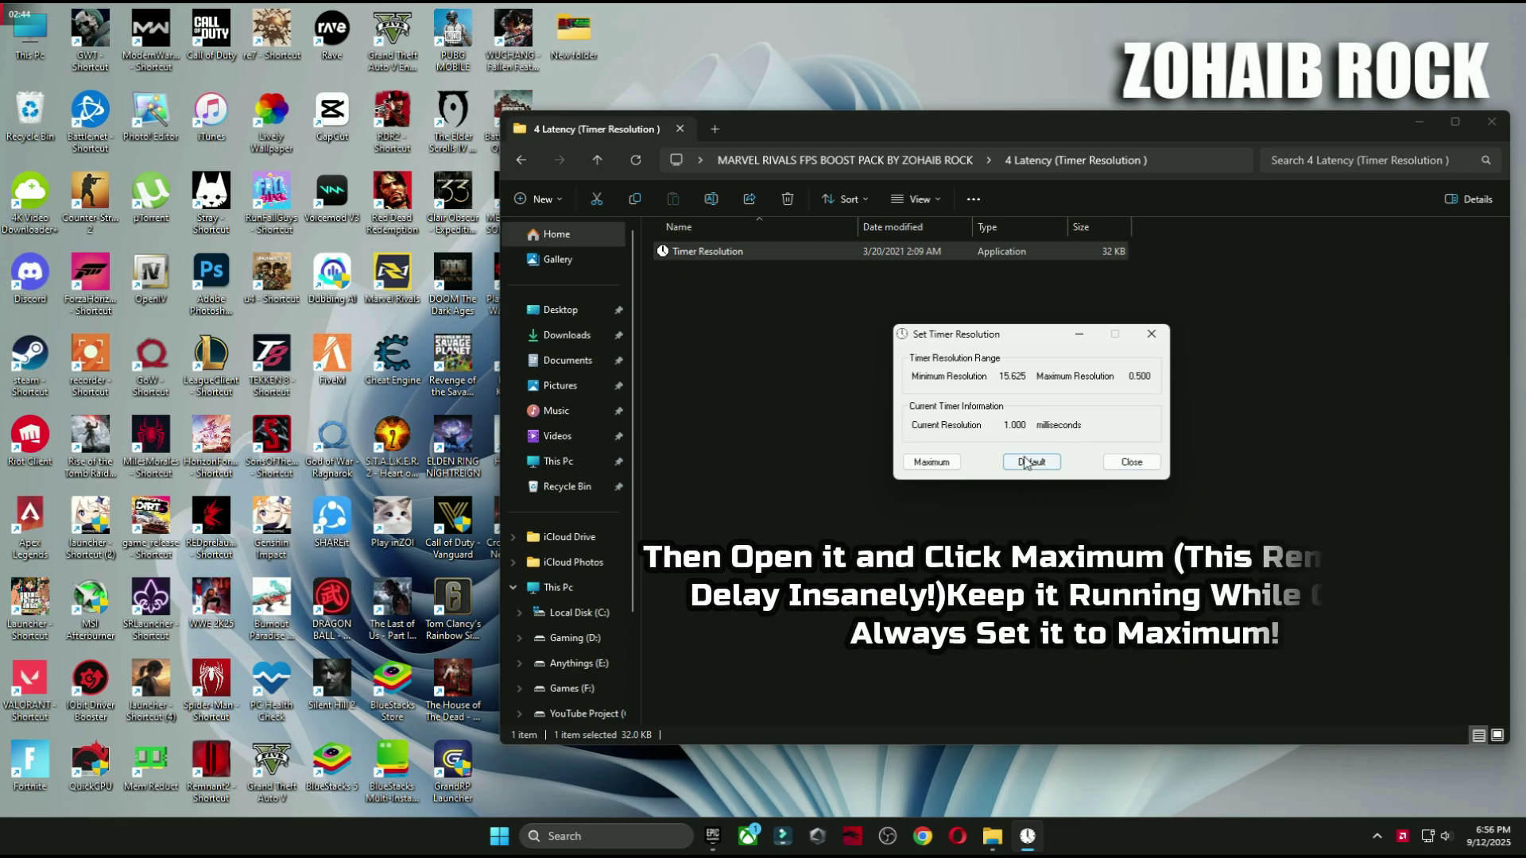
click(933, 462)
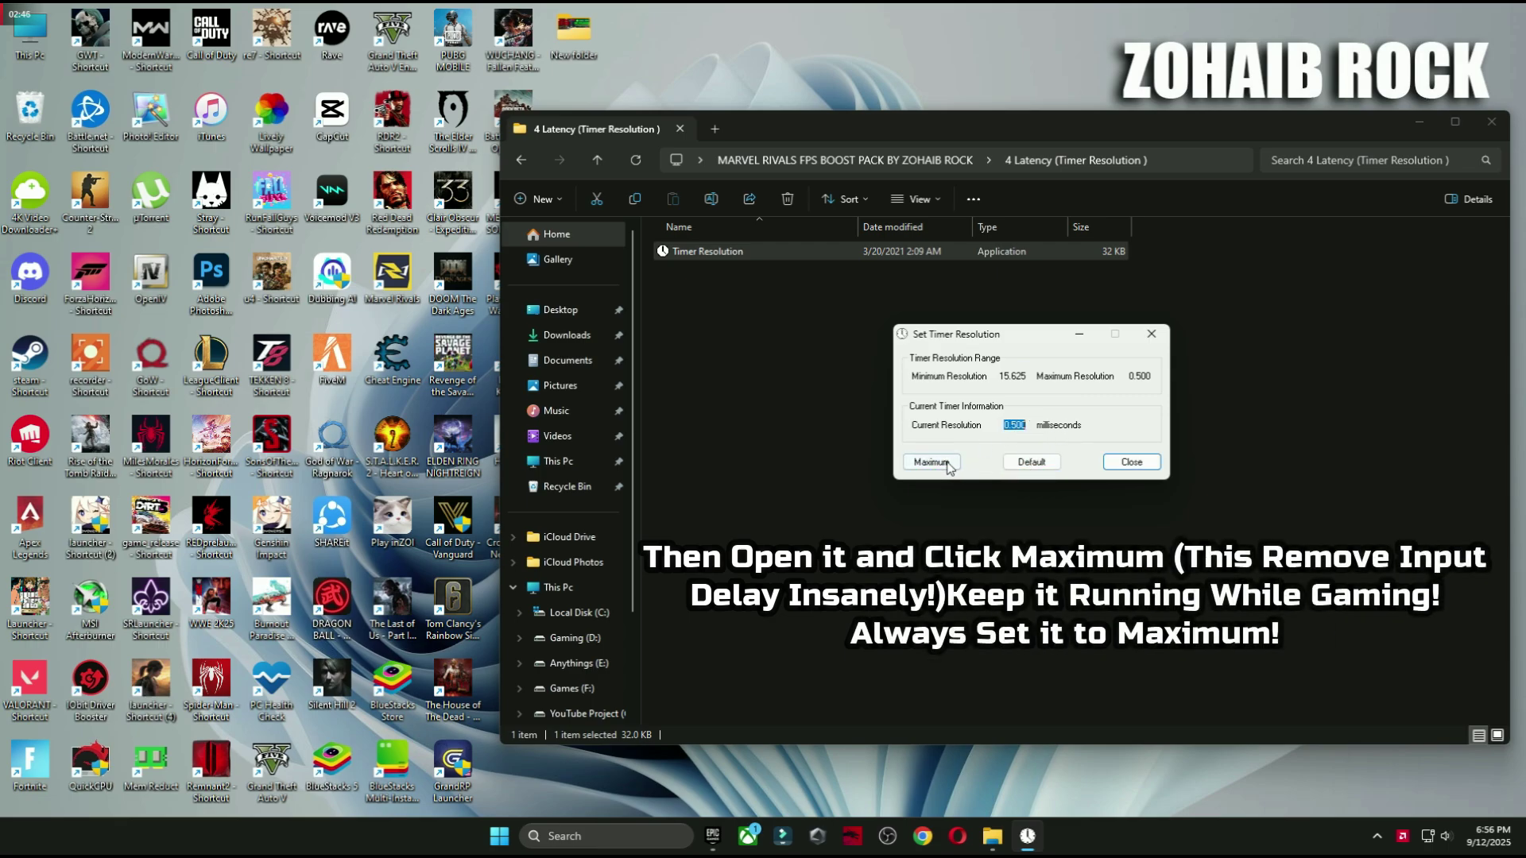
click(1150, 334)
Open the x64bit Quick-CPU installer folder inside "5 Power Plan" and start Quick CPU.
click(521, 160)
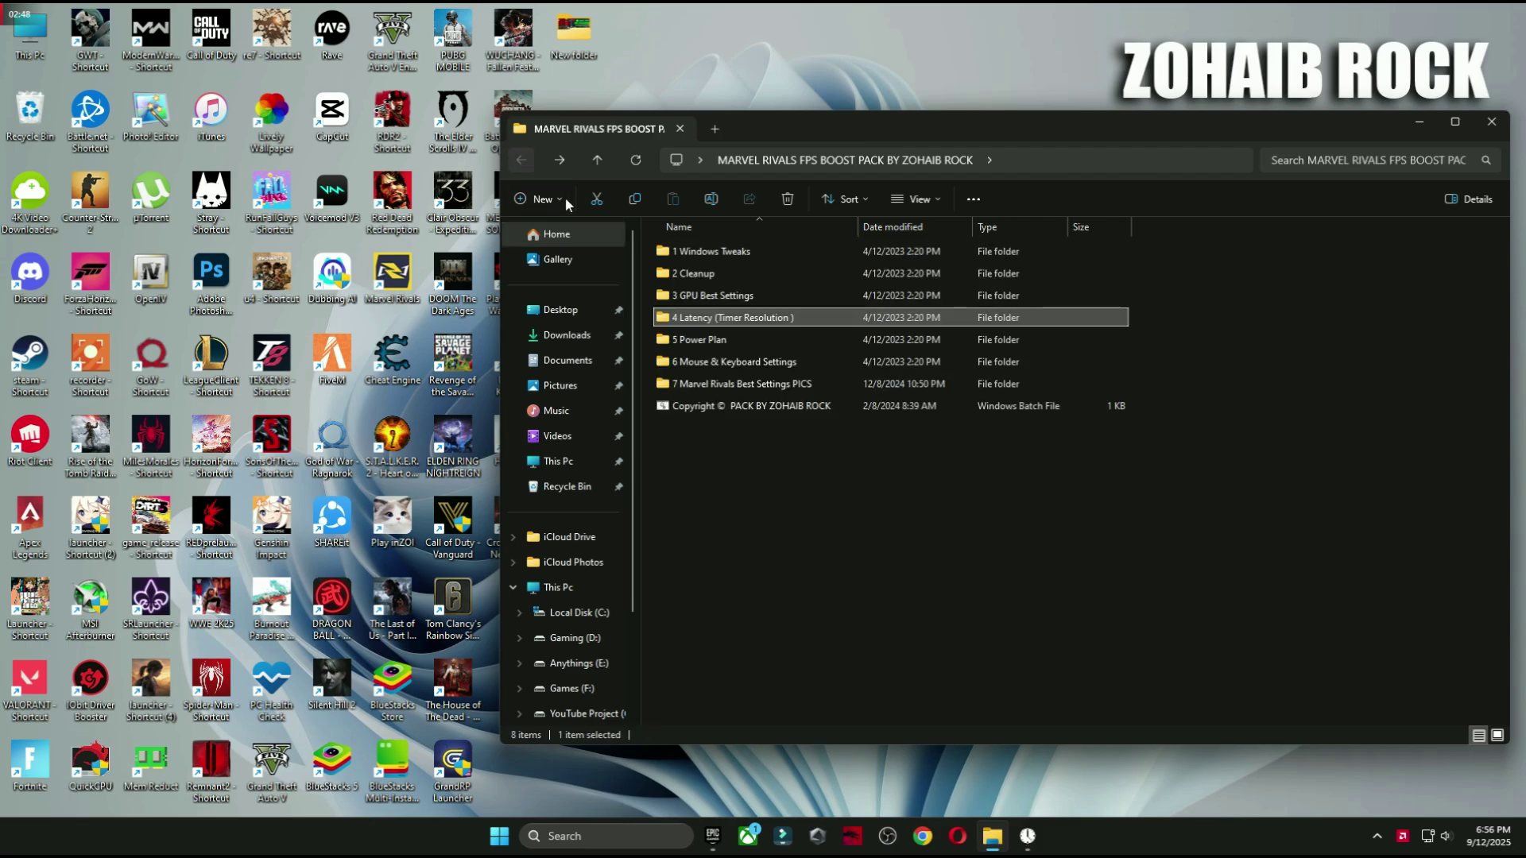
double_click(693, 338)
double_click(690, 251)
double_click(688, 273)
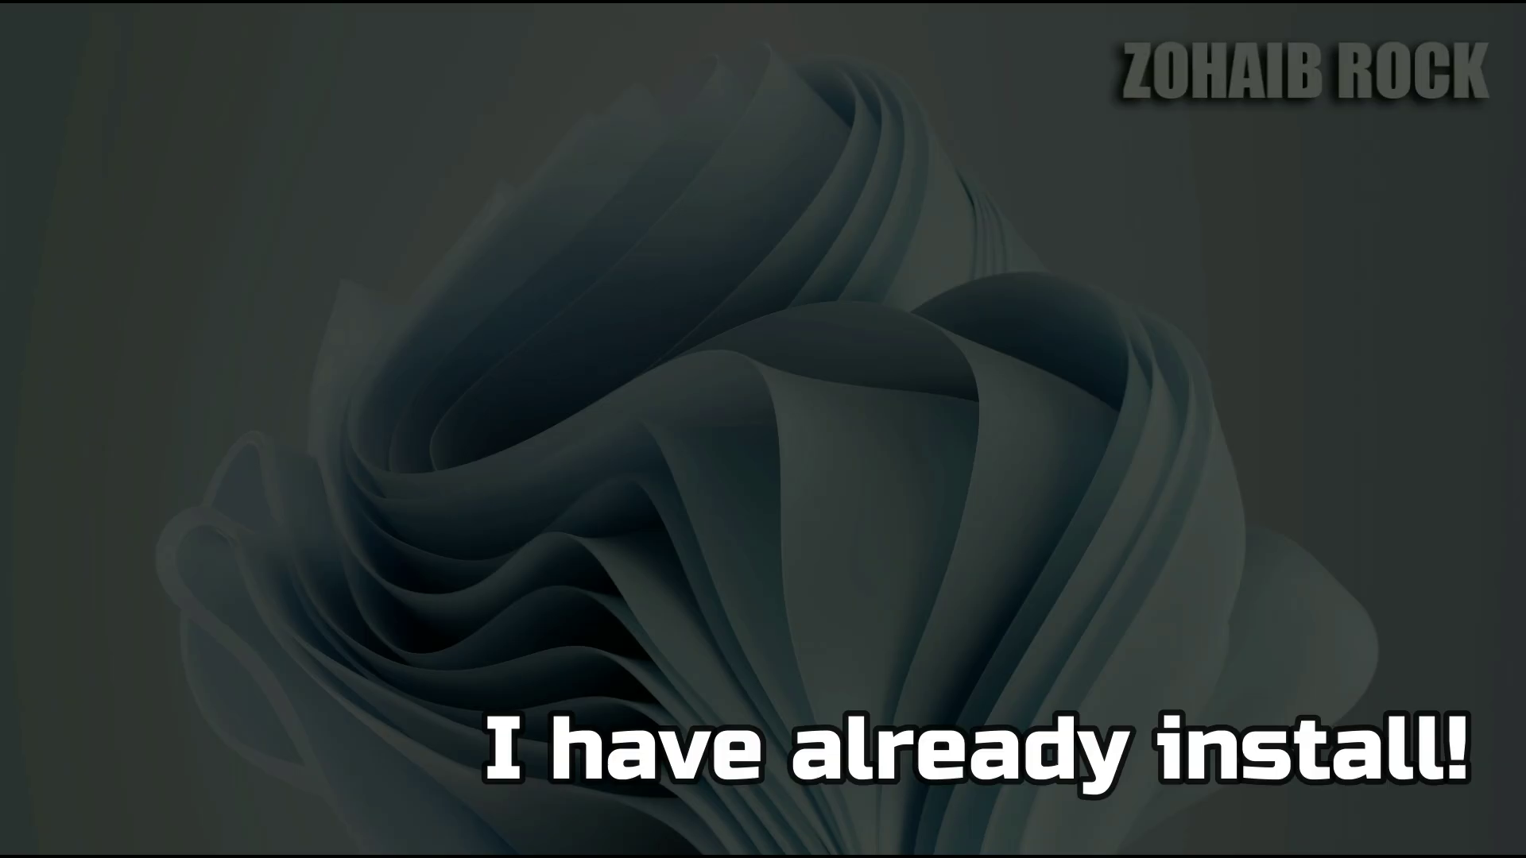
click(847, 553)
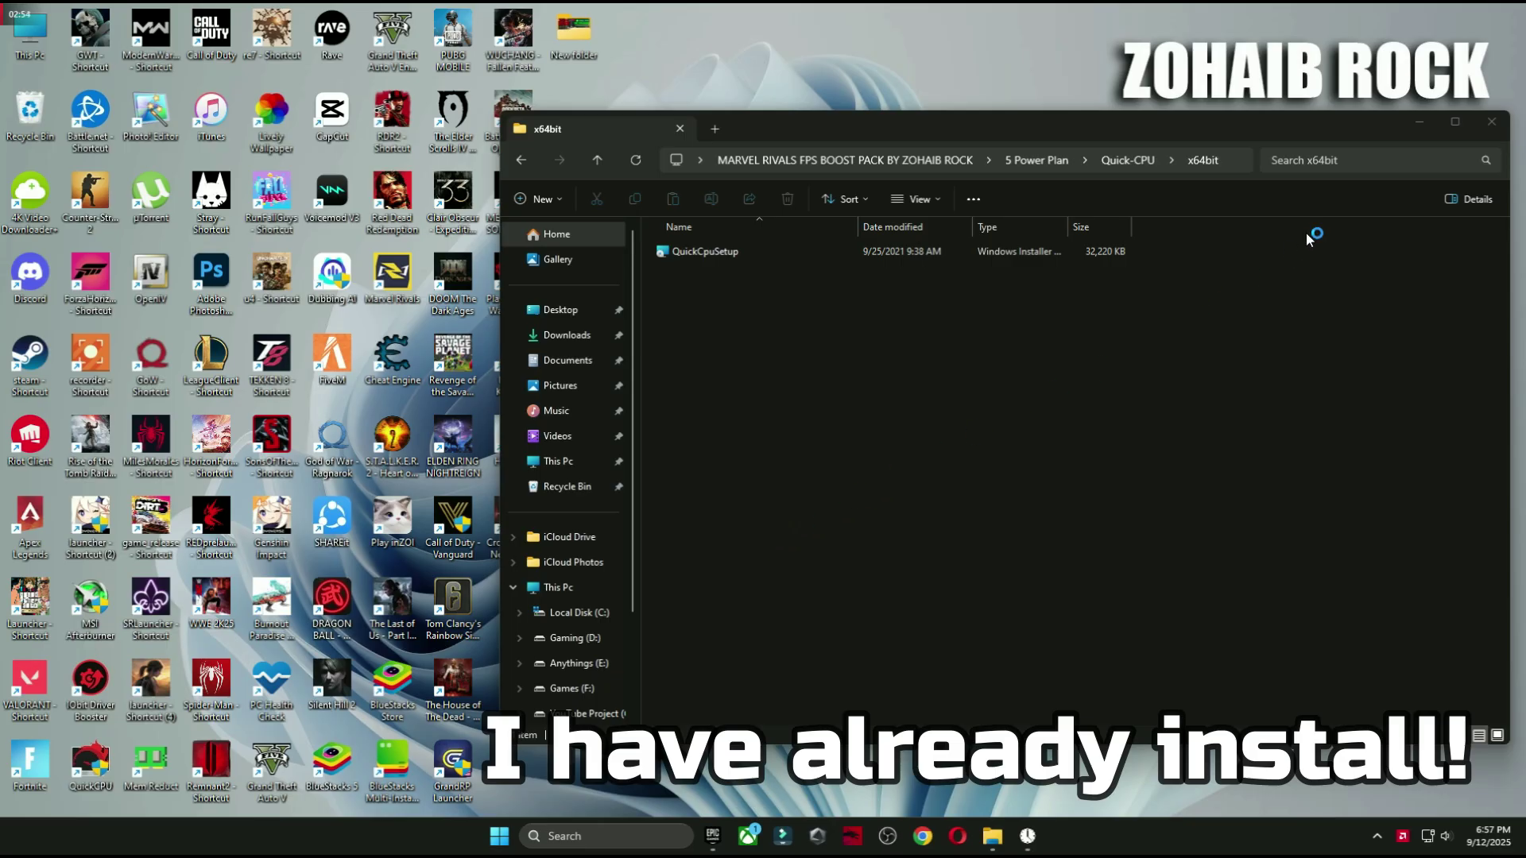
click(1420, 123)
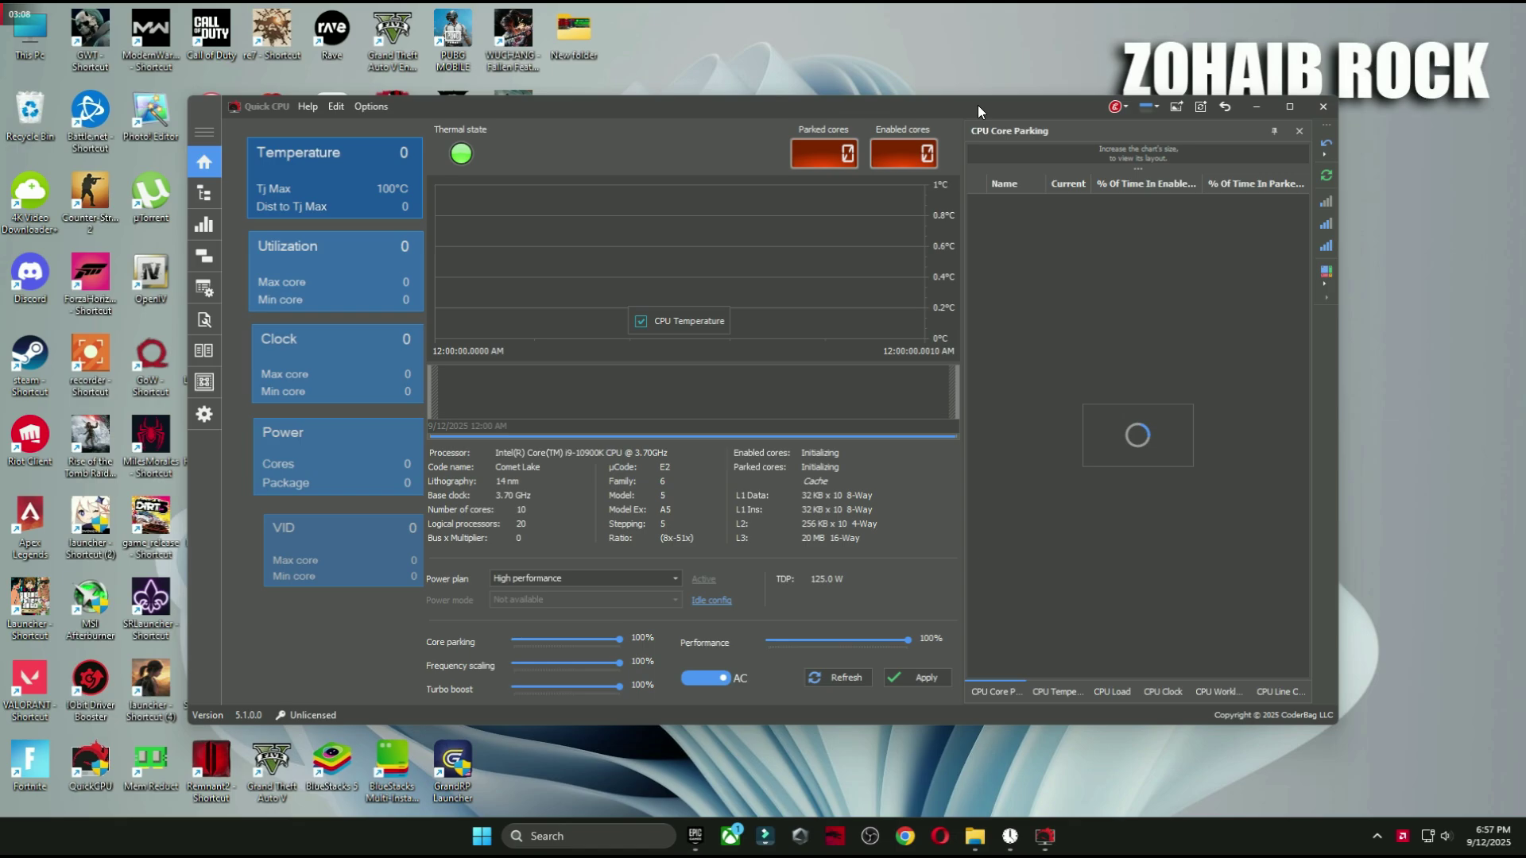
Dismiss the Quick CPU update notice and apply the High performance power plan with core parking, frequency scaling, turbo boost and performance at 100%.
drag(977, 105, 1133, 146)
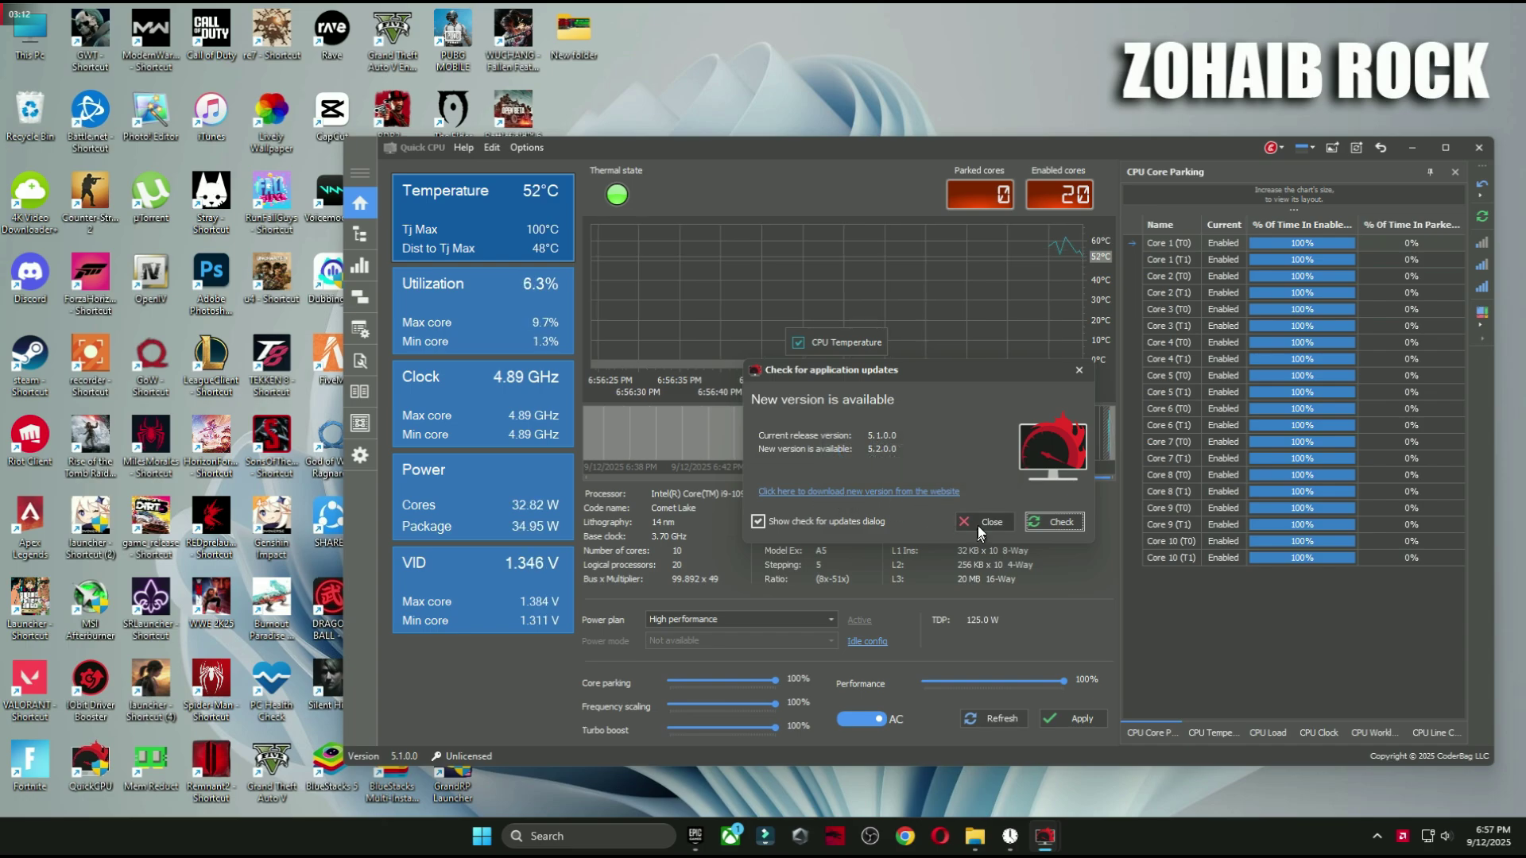
click(983, 524)
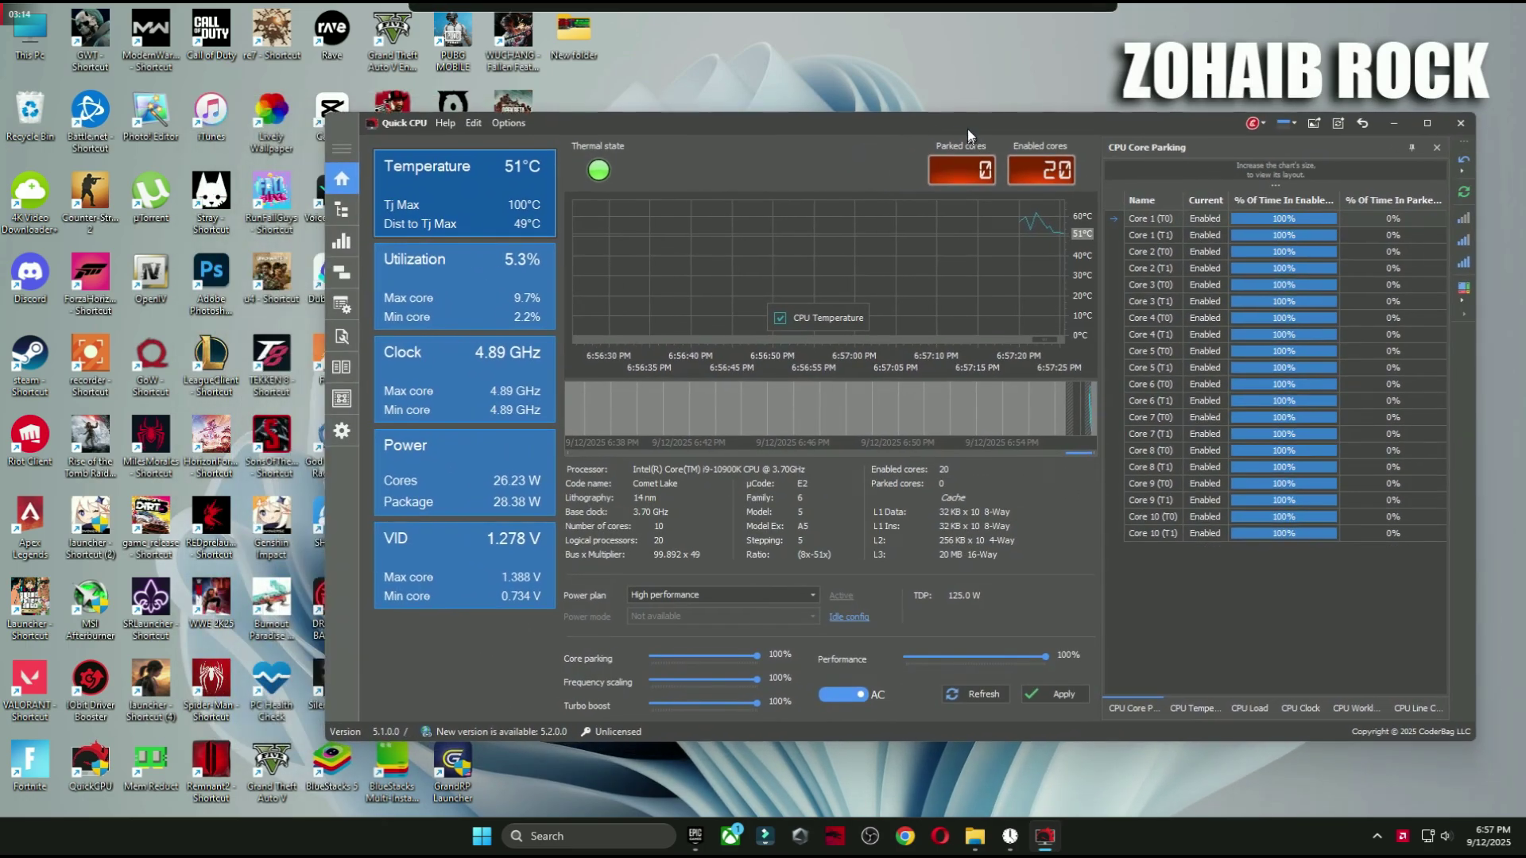
click(674, 594)
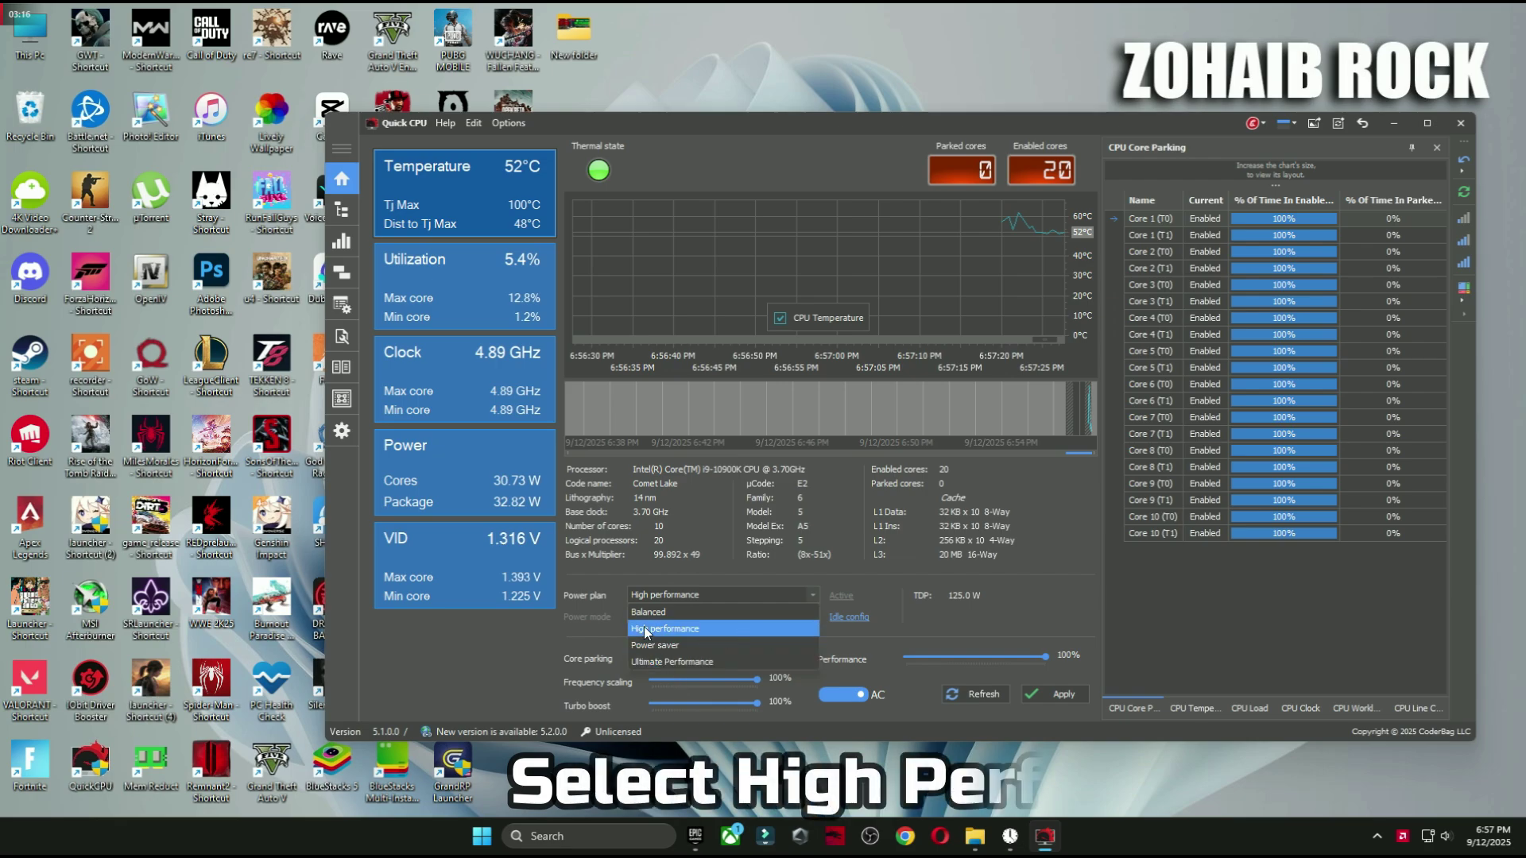
click(675, 628)
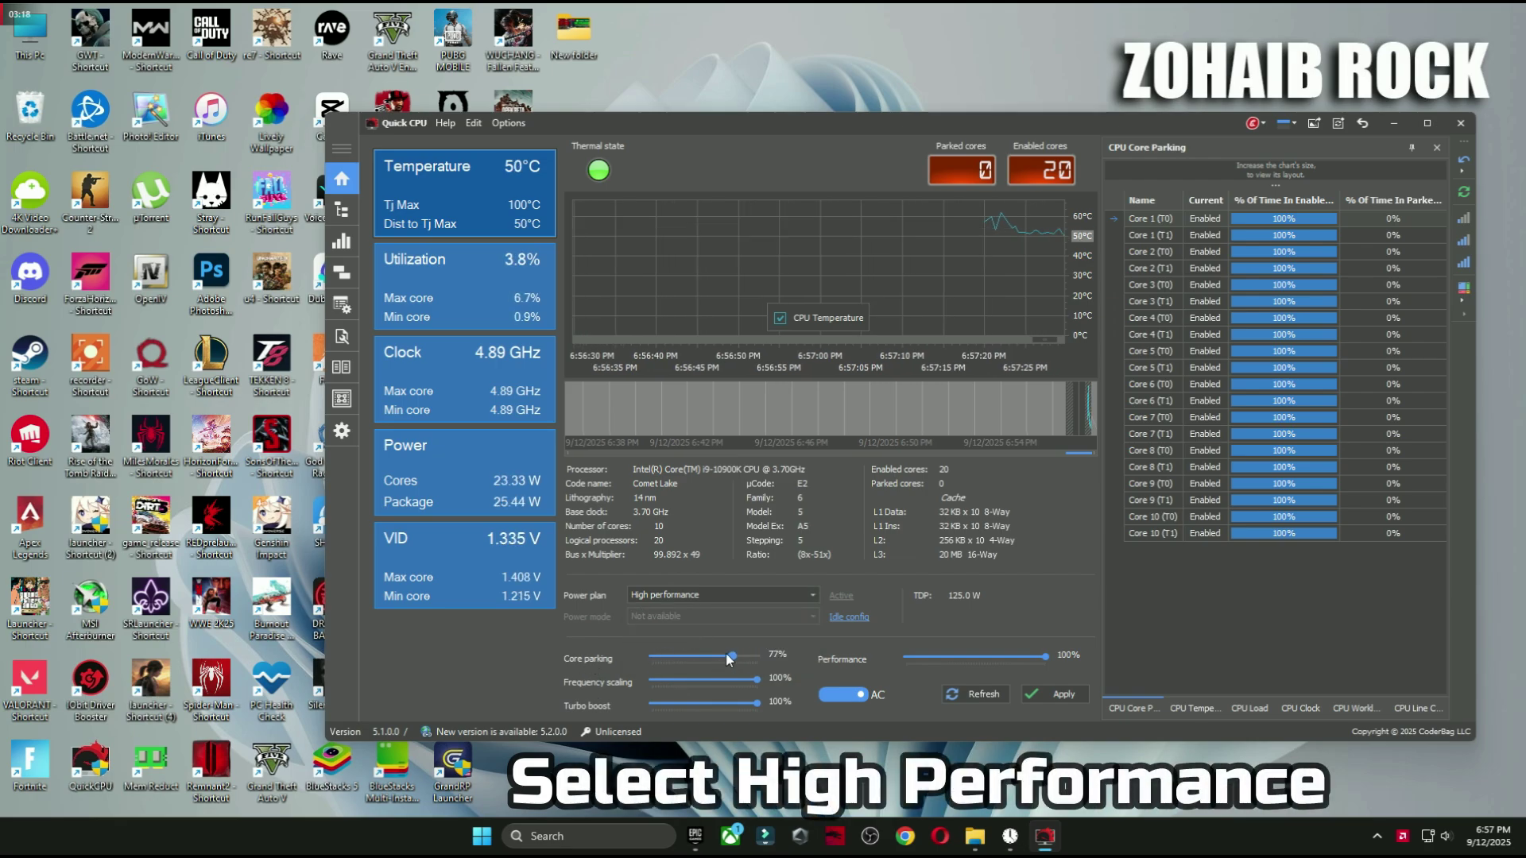
drag(674, 679, 719, 698)
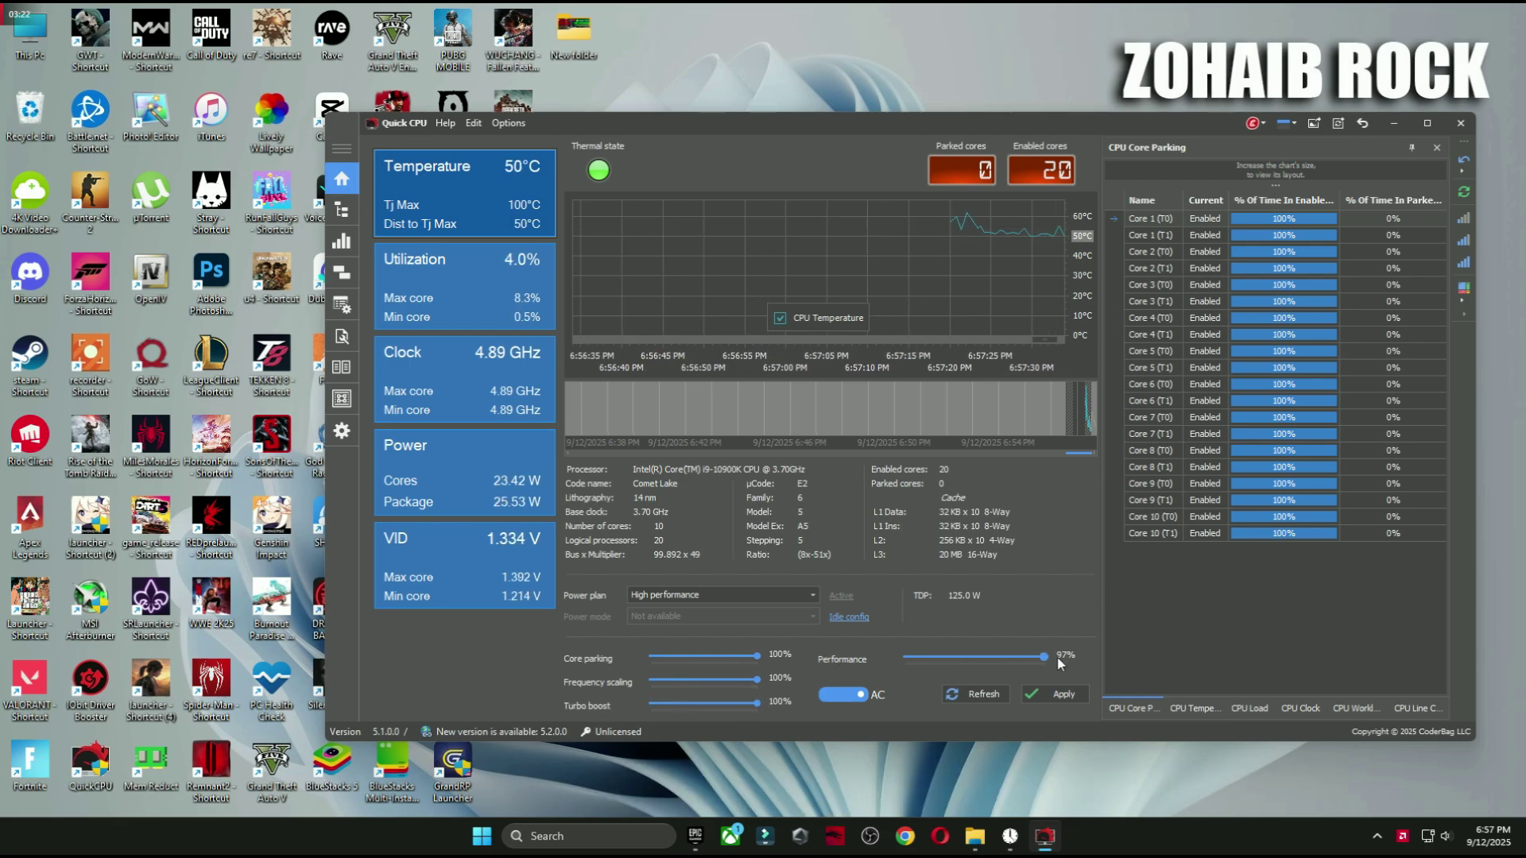
click(1057, 694)
click(1017, 494)
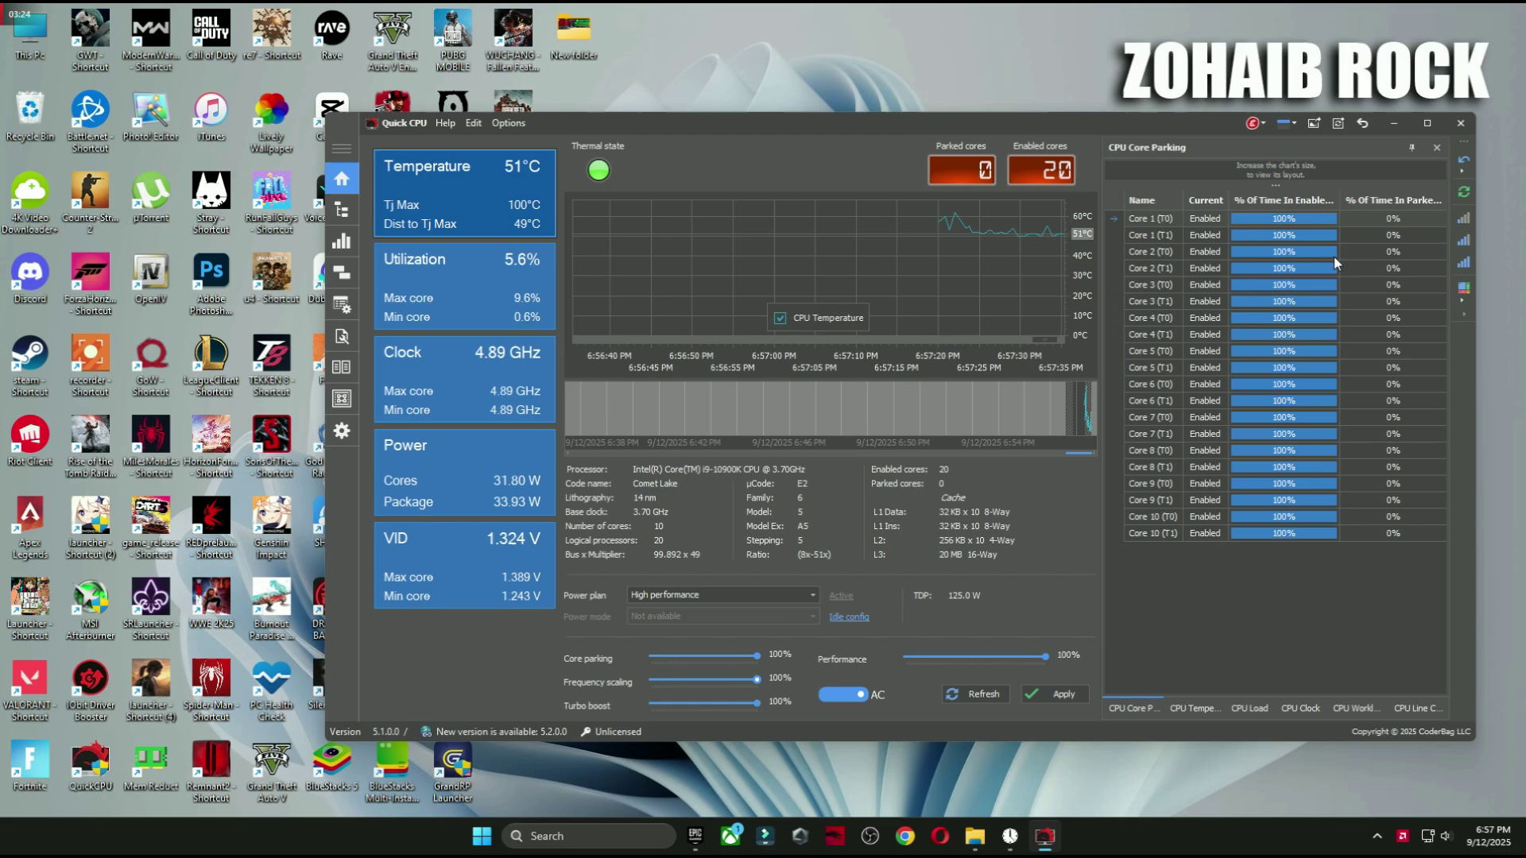
click(1460, 123)
Search Windows for "power" and open the power plan selection in Power Options.
click(555, 842)
text(power)
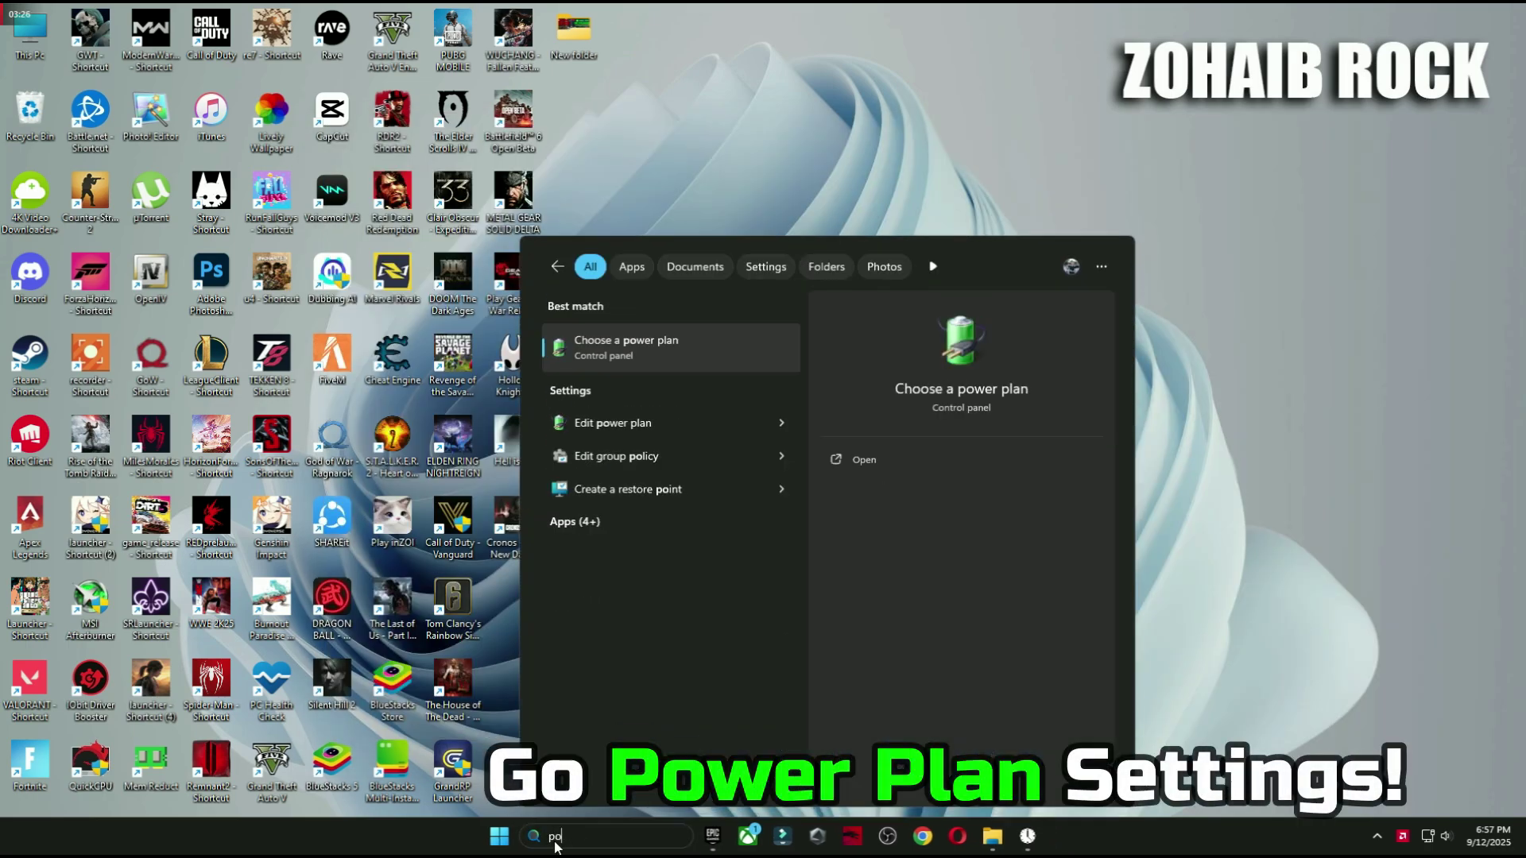
click(679, 342)
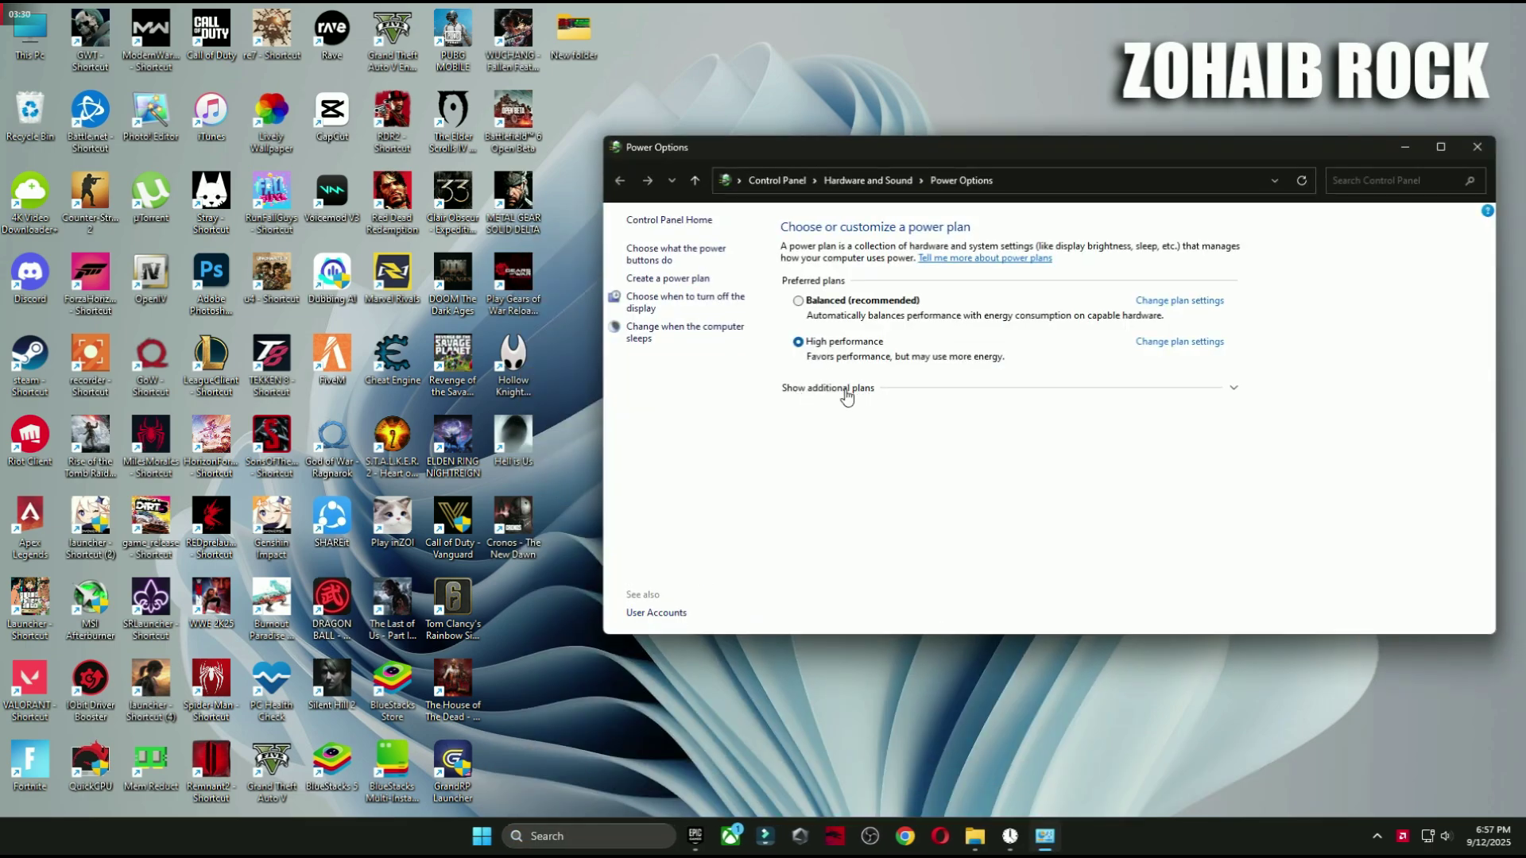
Check the additional power plans with High performance left selected, then close Power Options.
click(846, 395)
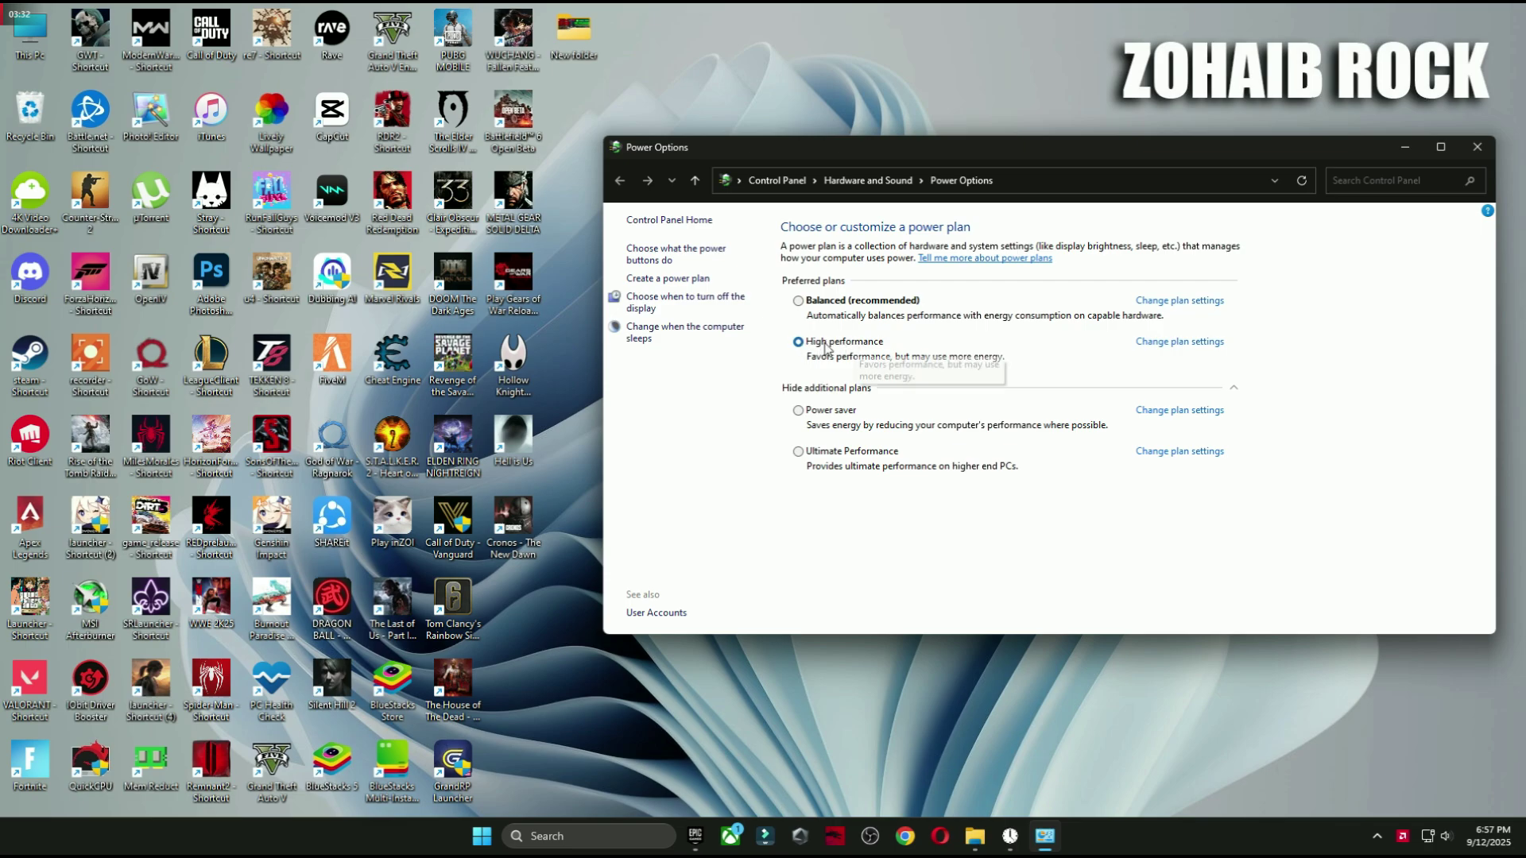
click(1232, 390)
click(1477, 147)
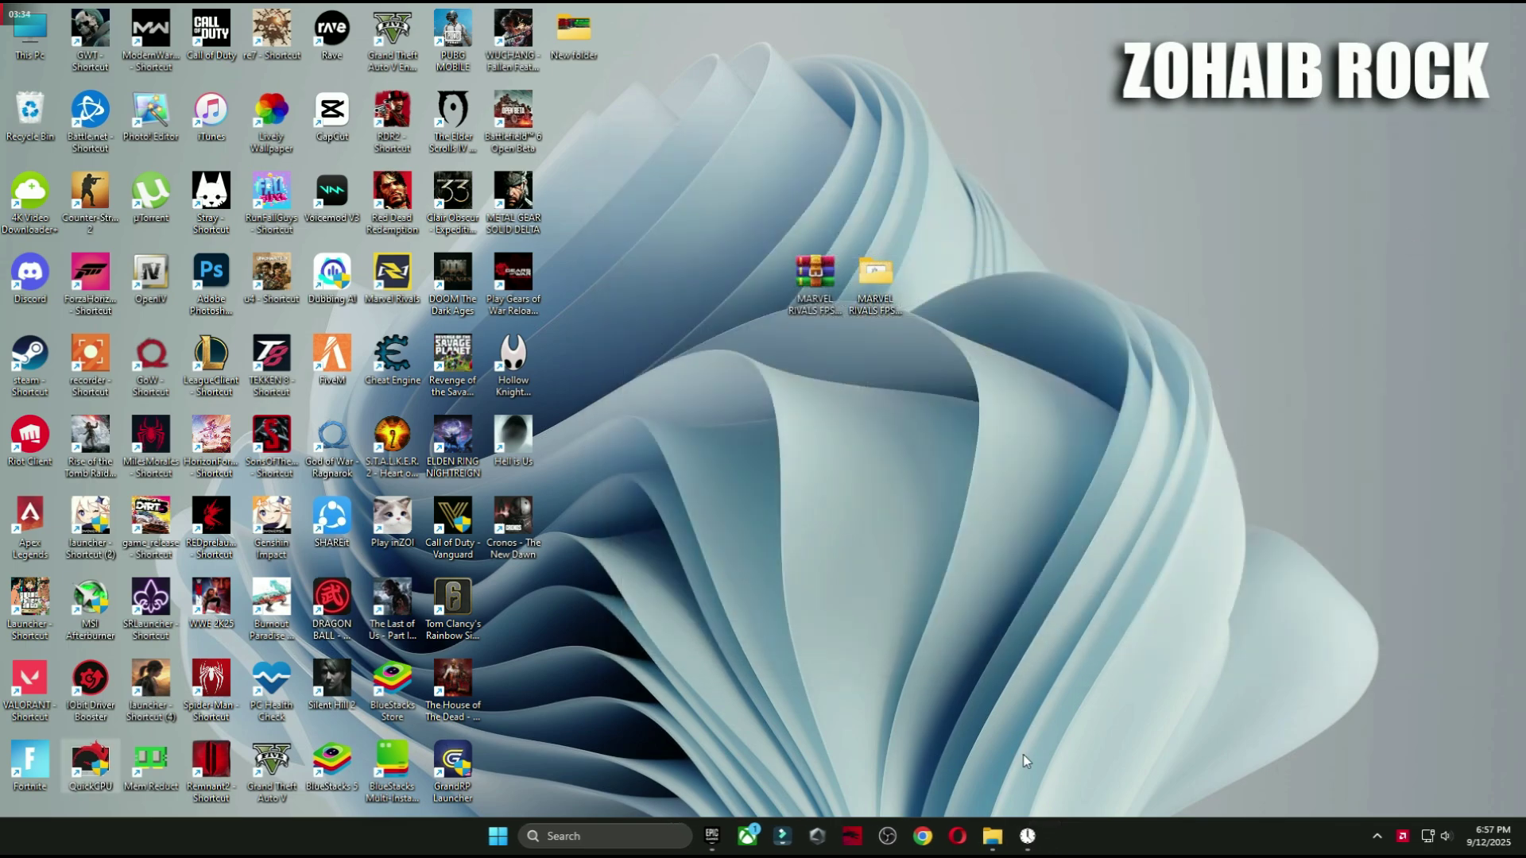
Return to the boost pack's main folder and open "M1 Mouse Acceleration" from "6 Mouse & Keyboard Settings".
click(989, 837)
key(BackSpace)
key(BackSpace)
key(BackSpace)
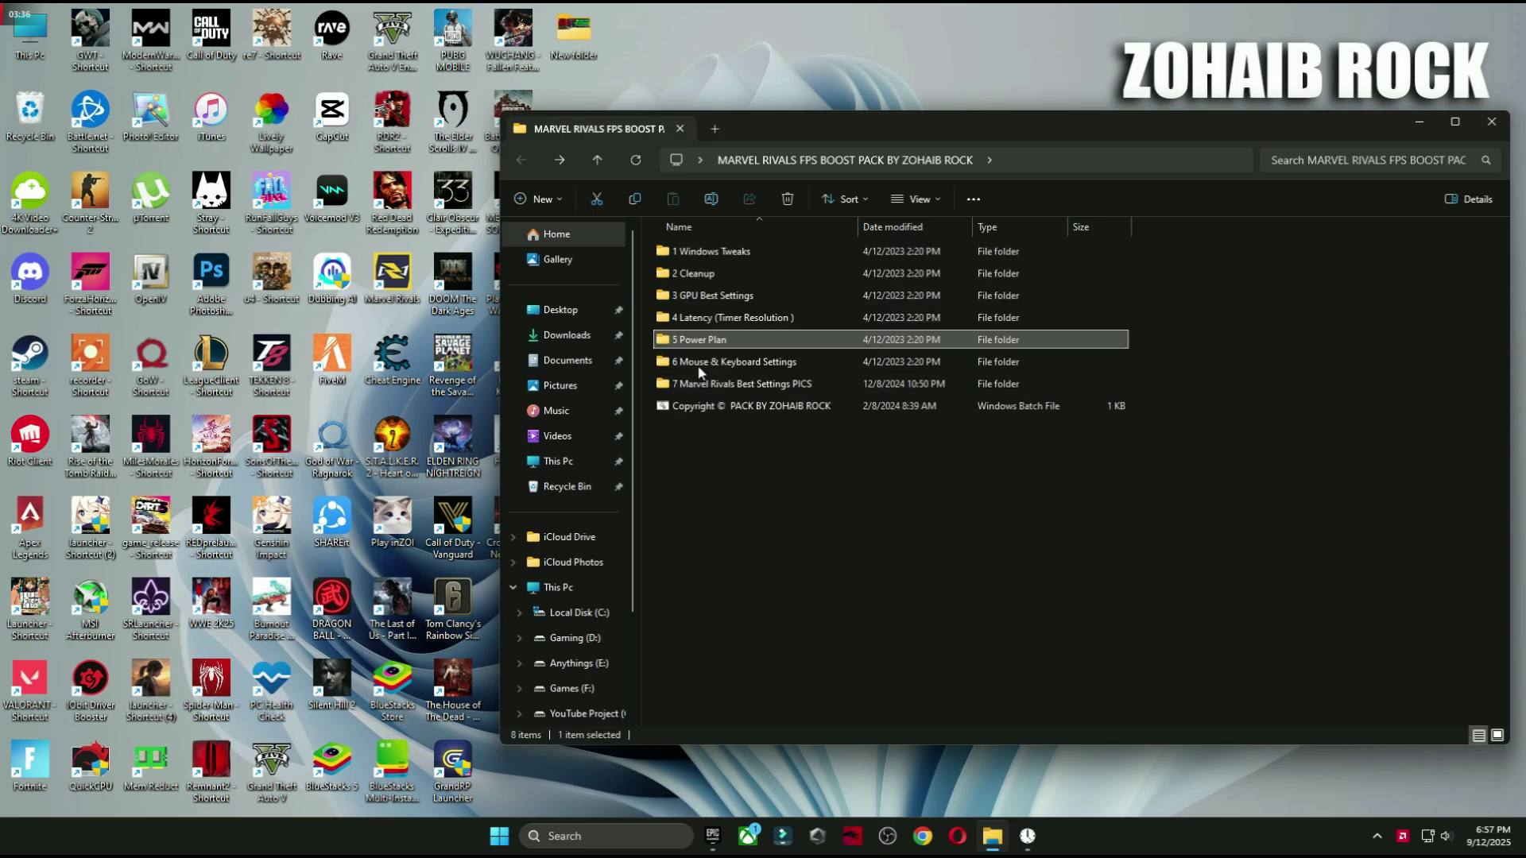
double_click(698, 361)
double_click(779, 270)
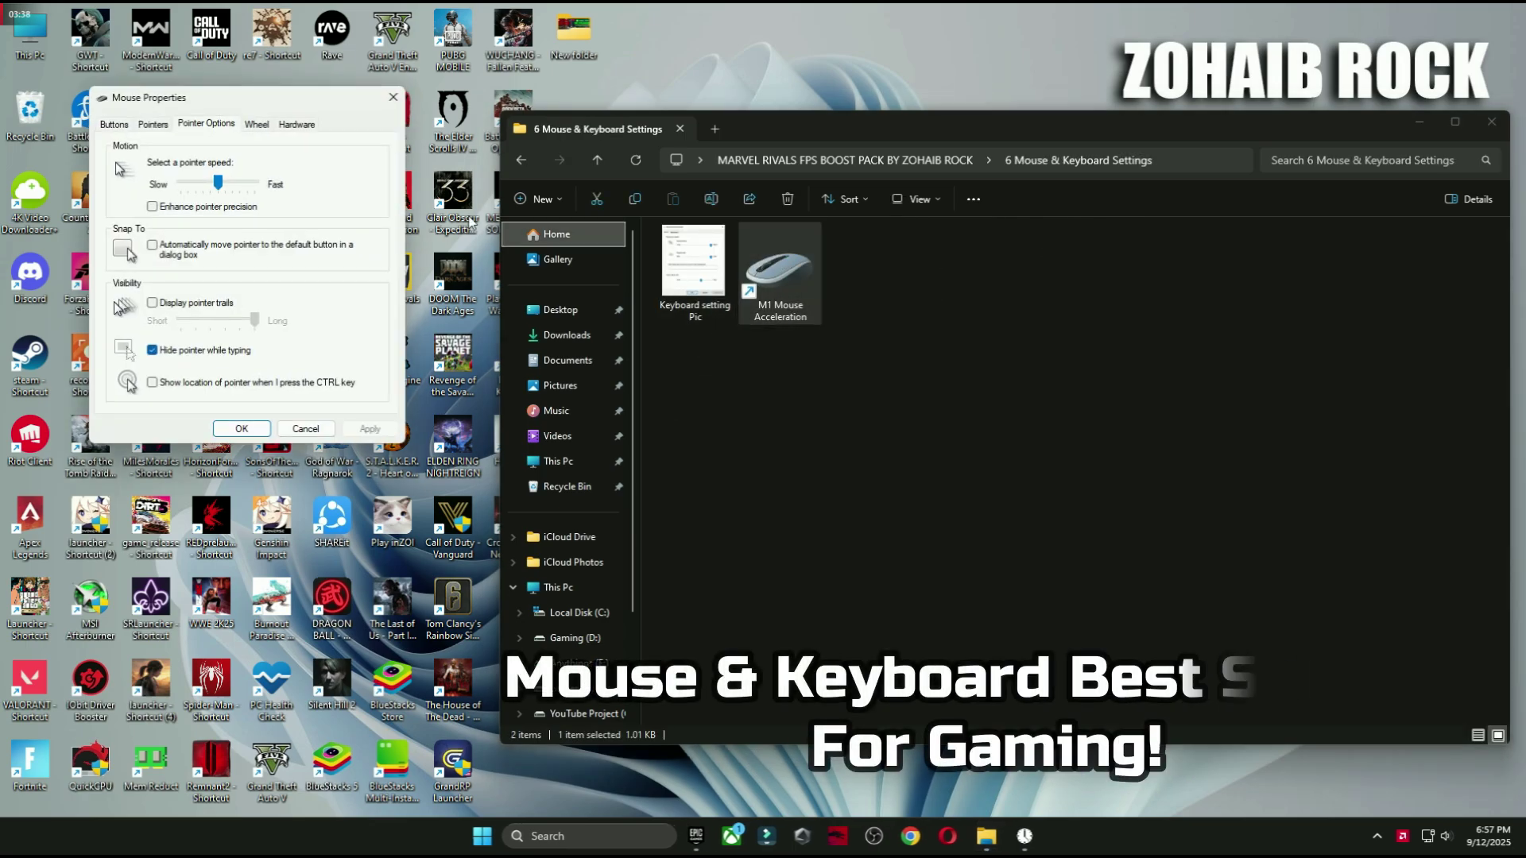
Turn on Enhance pointer precision, check the mouse button settings and confirm Mouse Properties.
drag(266, 108, 819, 193)
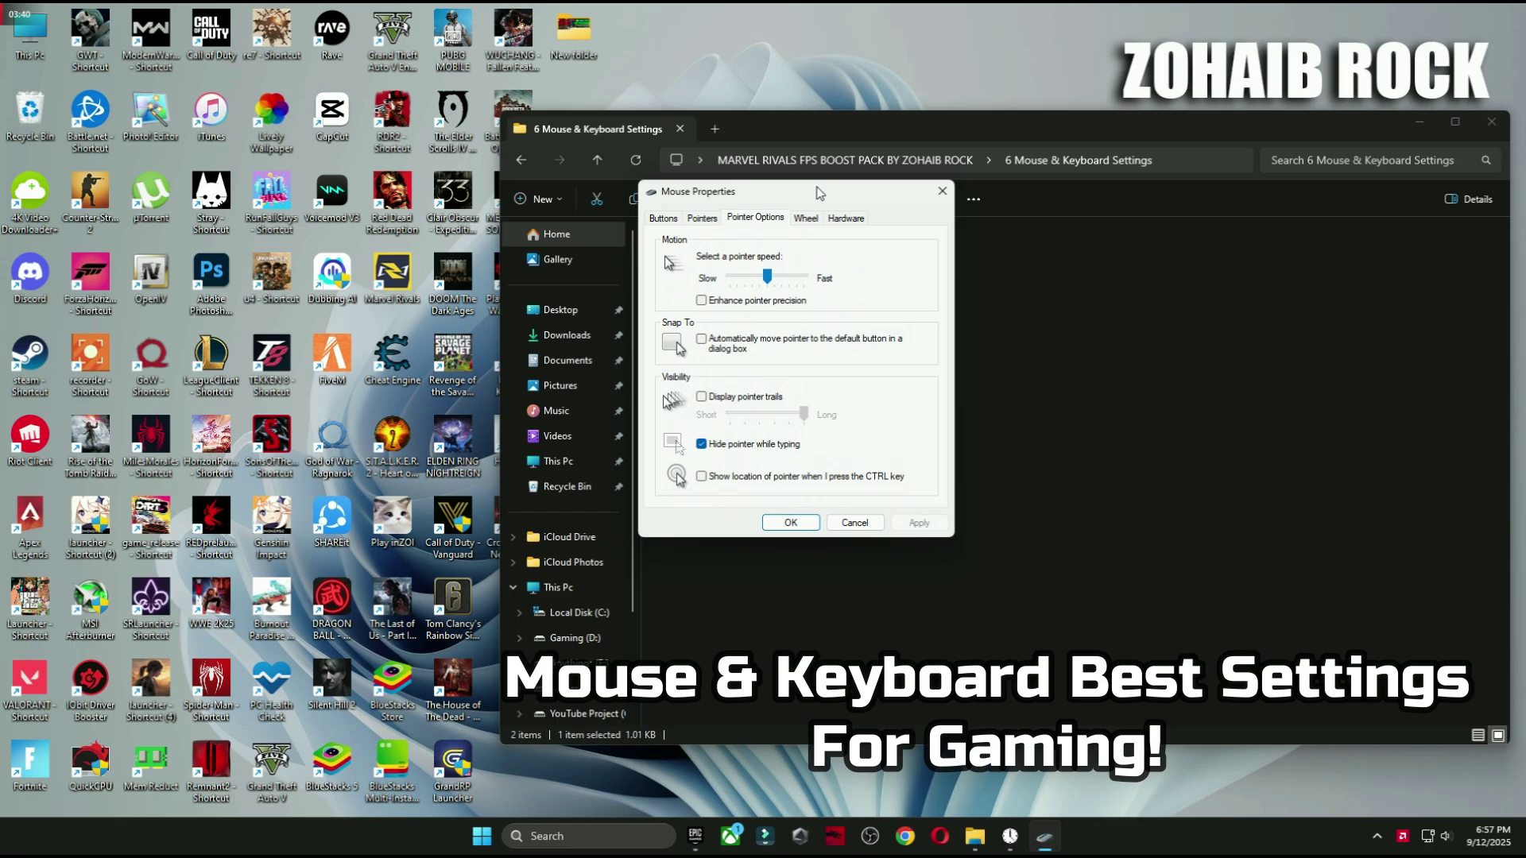
click(735, 302)
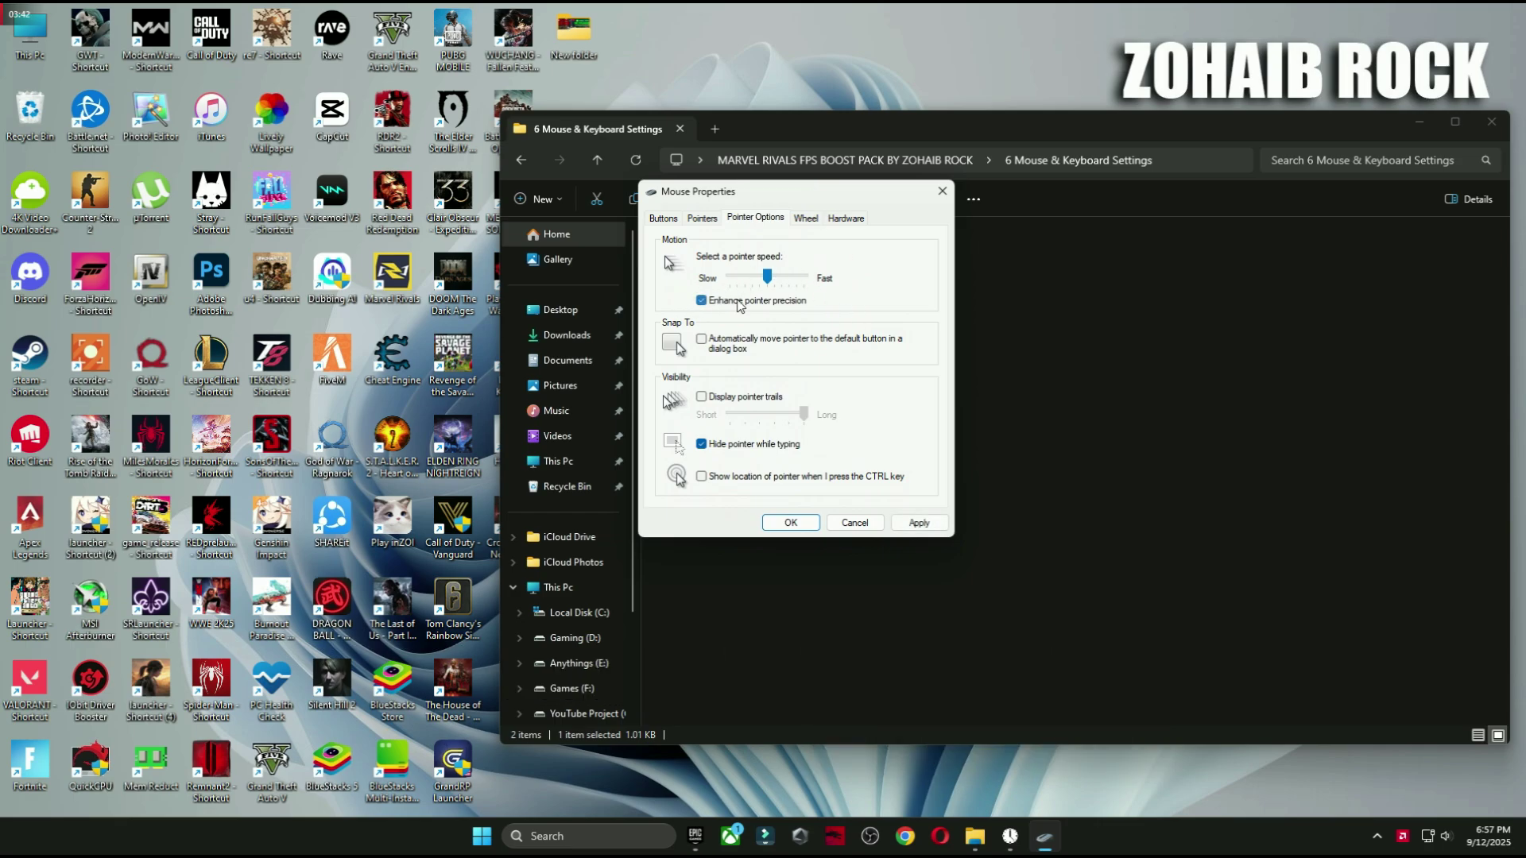
click(665, 218)
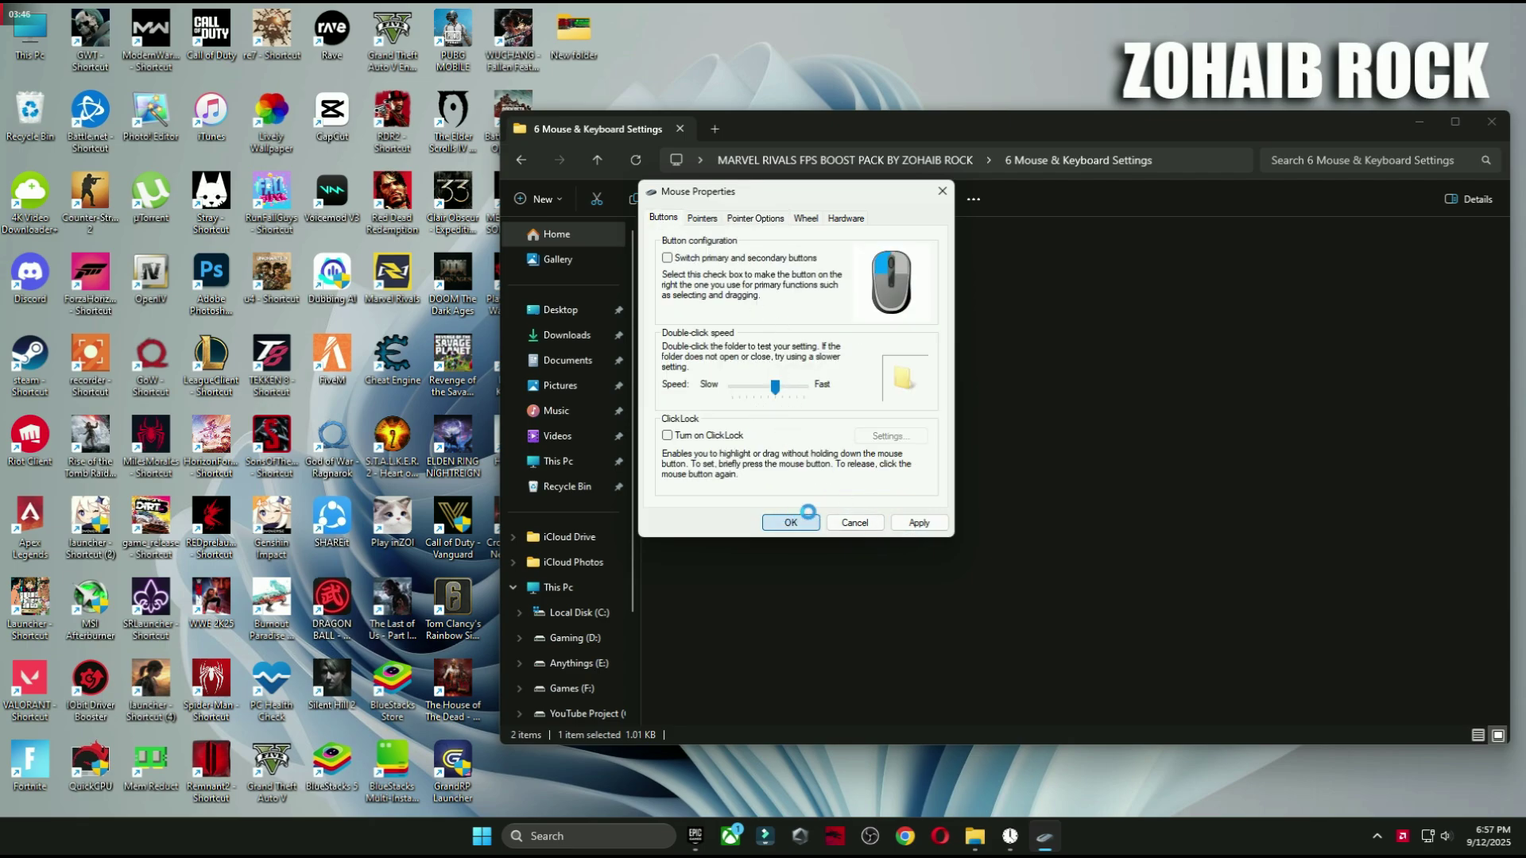
click(791, 522)
View "Keyboard setting Pic", search Windows for "keyboard", compare Keyboard Properties with the picture, confirm the dialog and close the picture.
double_click(695, 263)
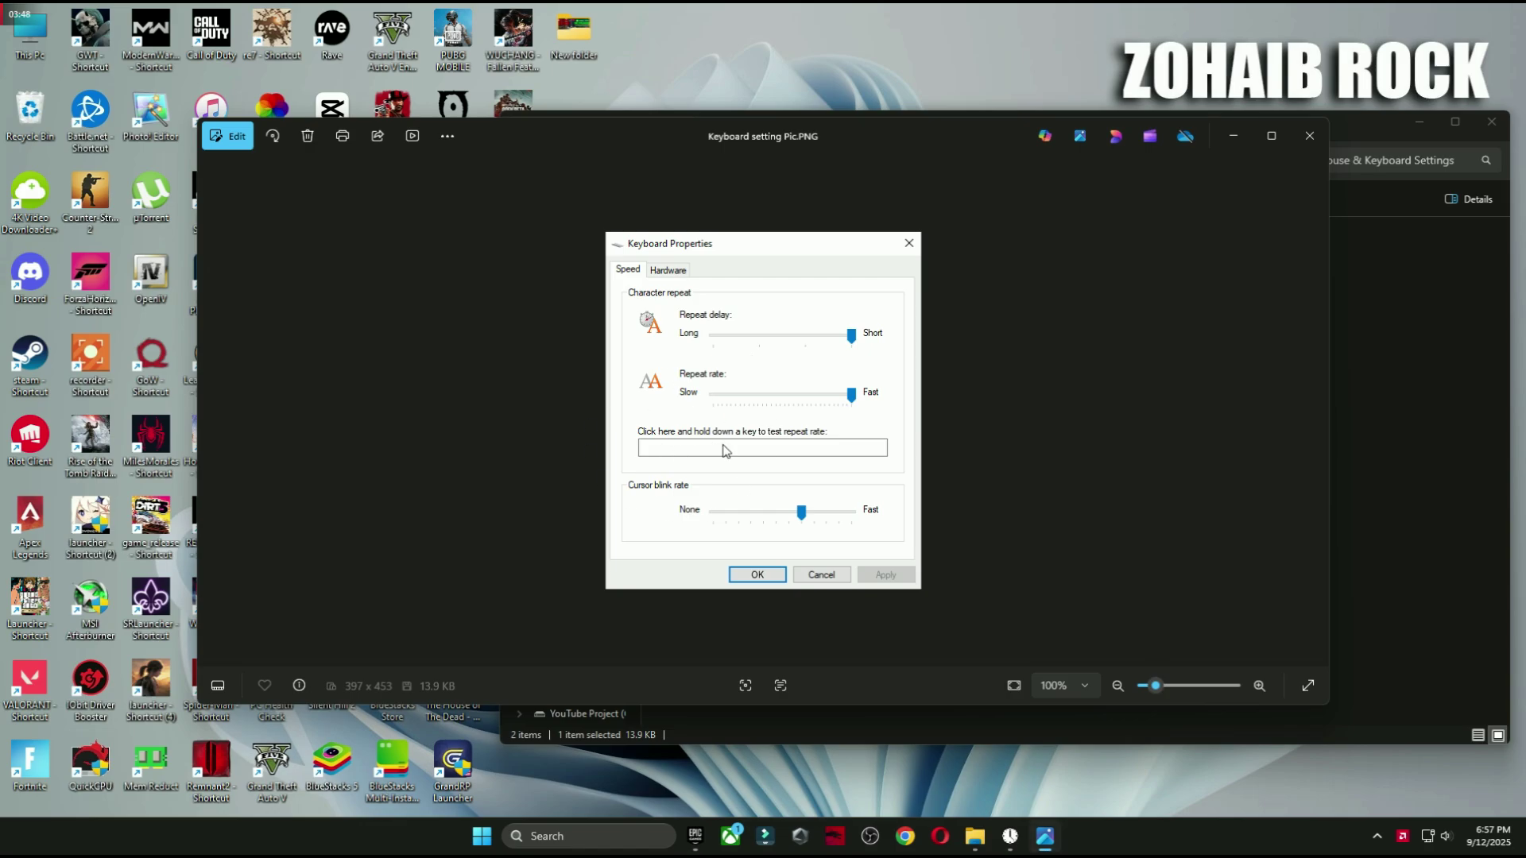
click(586, 836)
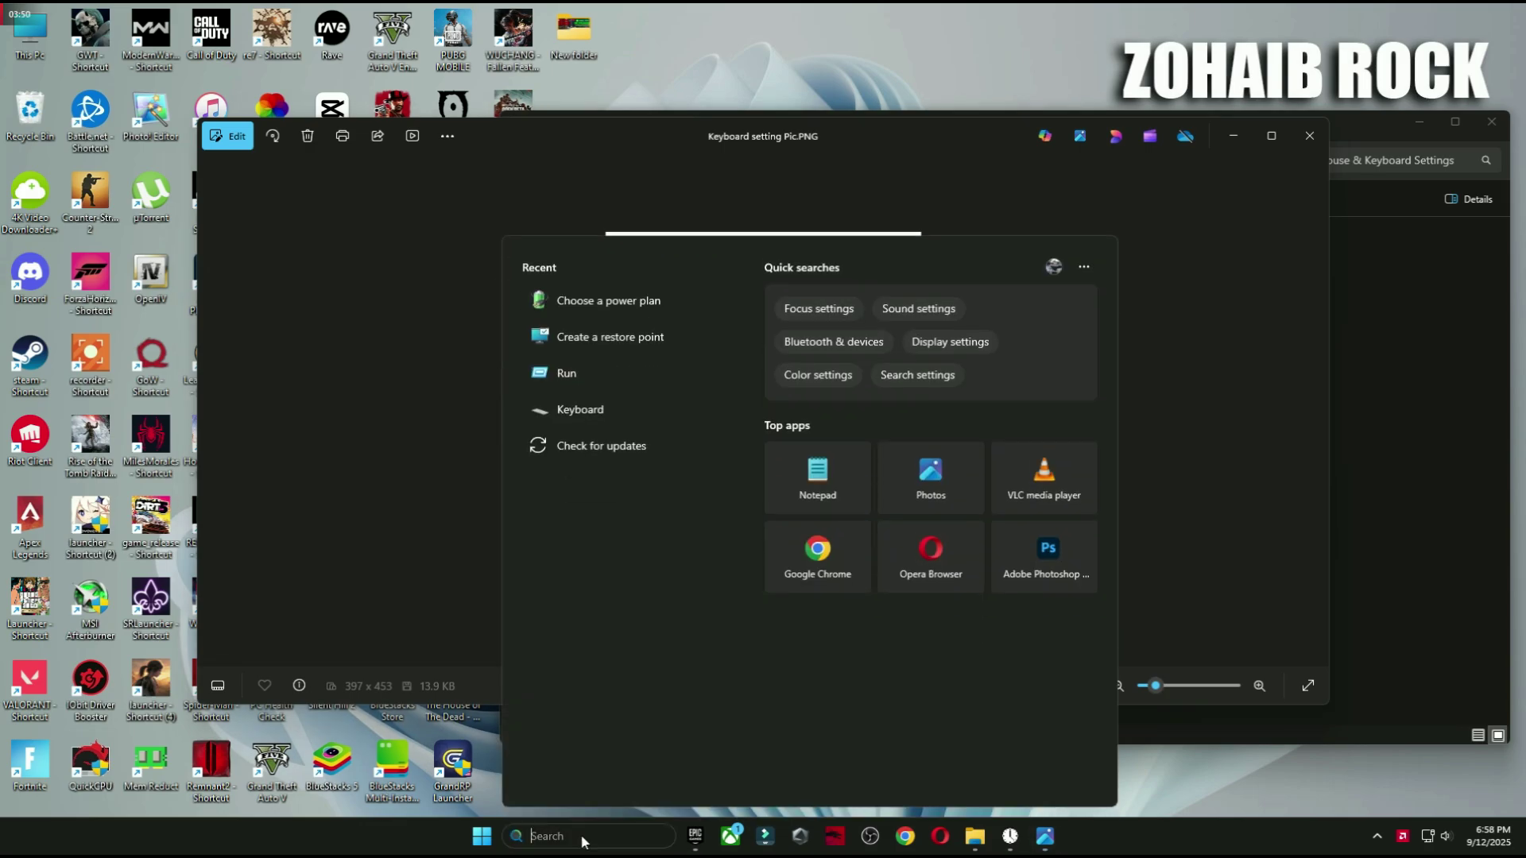
text(keyboard)
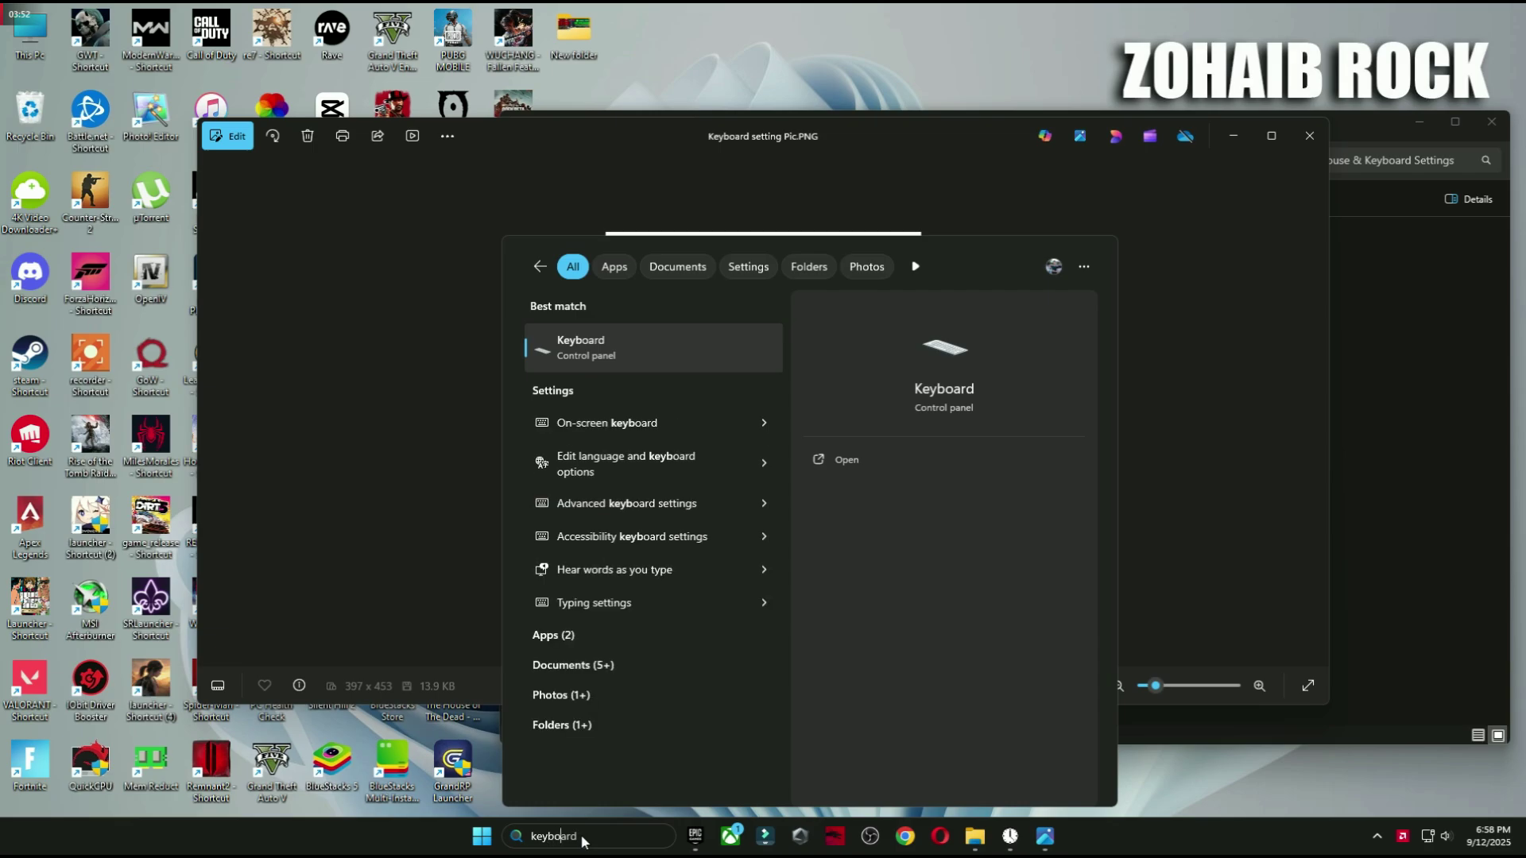
double_click(613, 341)
drag(341, 143, 1102, 247)
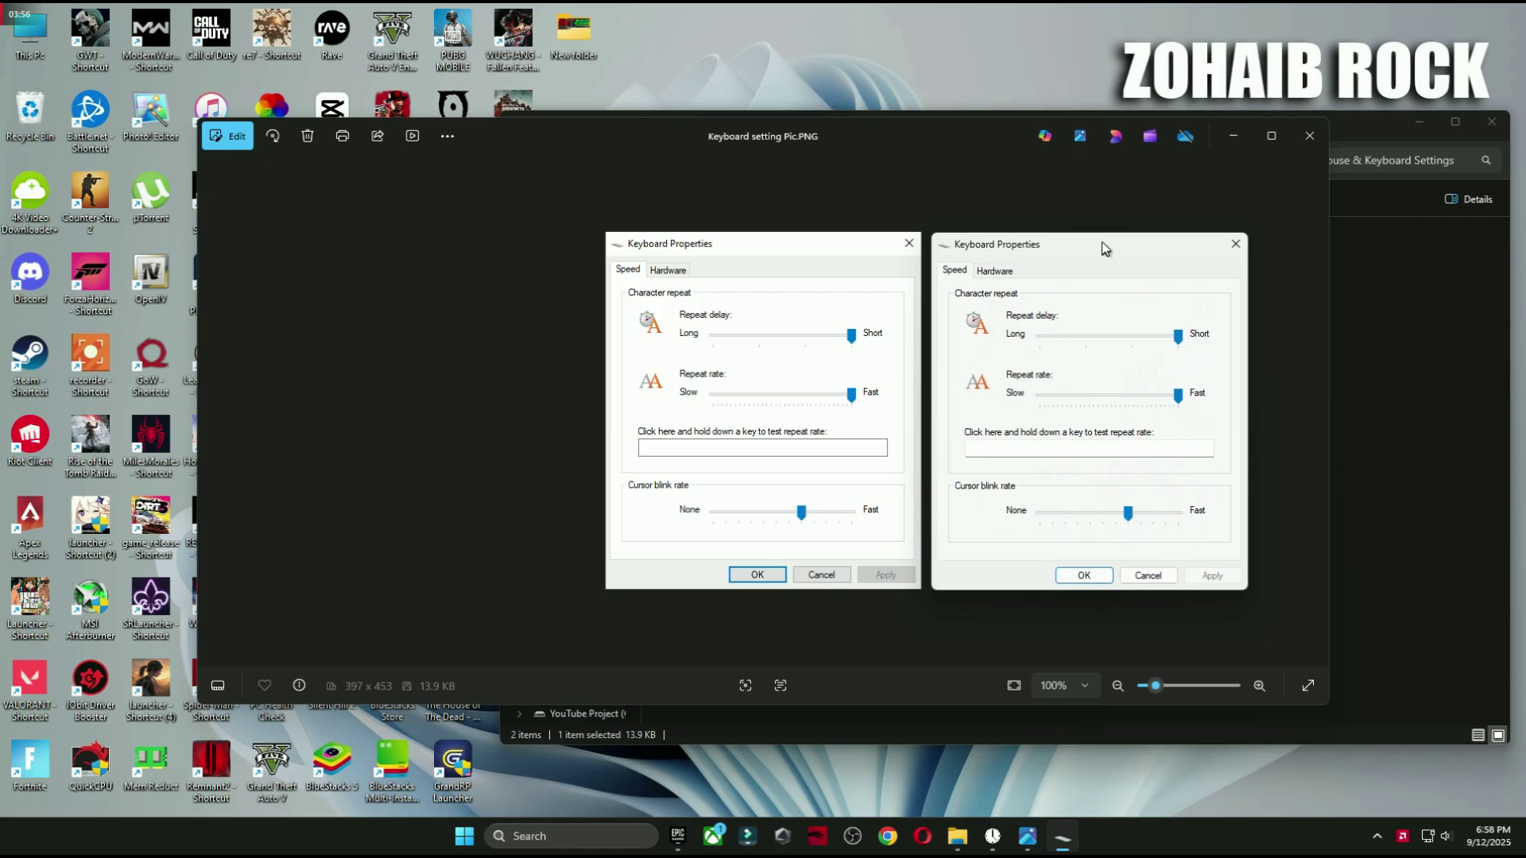
click(1080, 575)
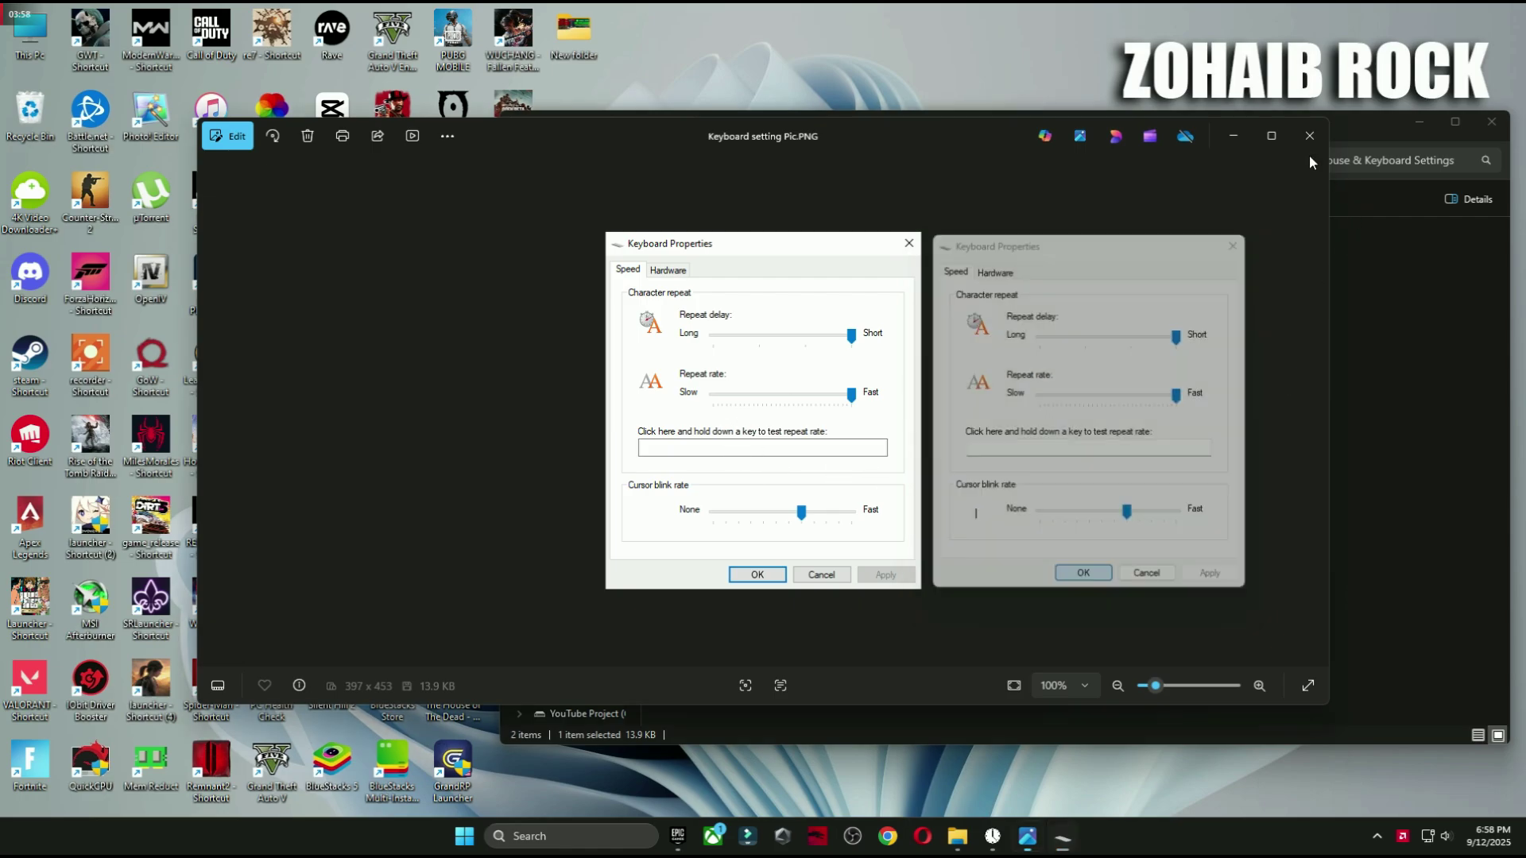
click(1309, 136)
View the Marvel Rivals display and graphics settings pictures in "7 Marvel Rivals Best Settings PICS", then close the picture viewer and folder.
key(alt+Left)
double_click(713, 385)
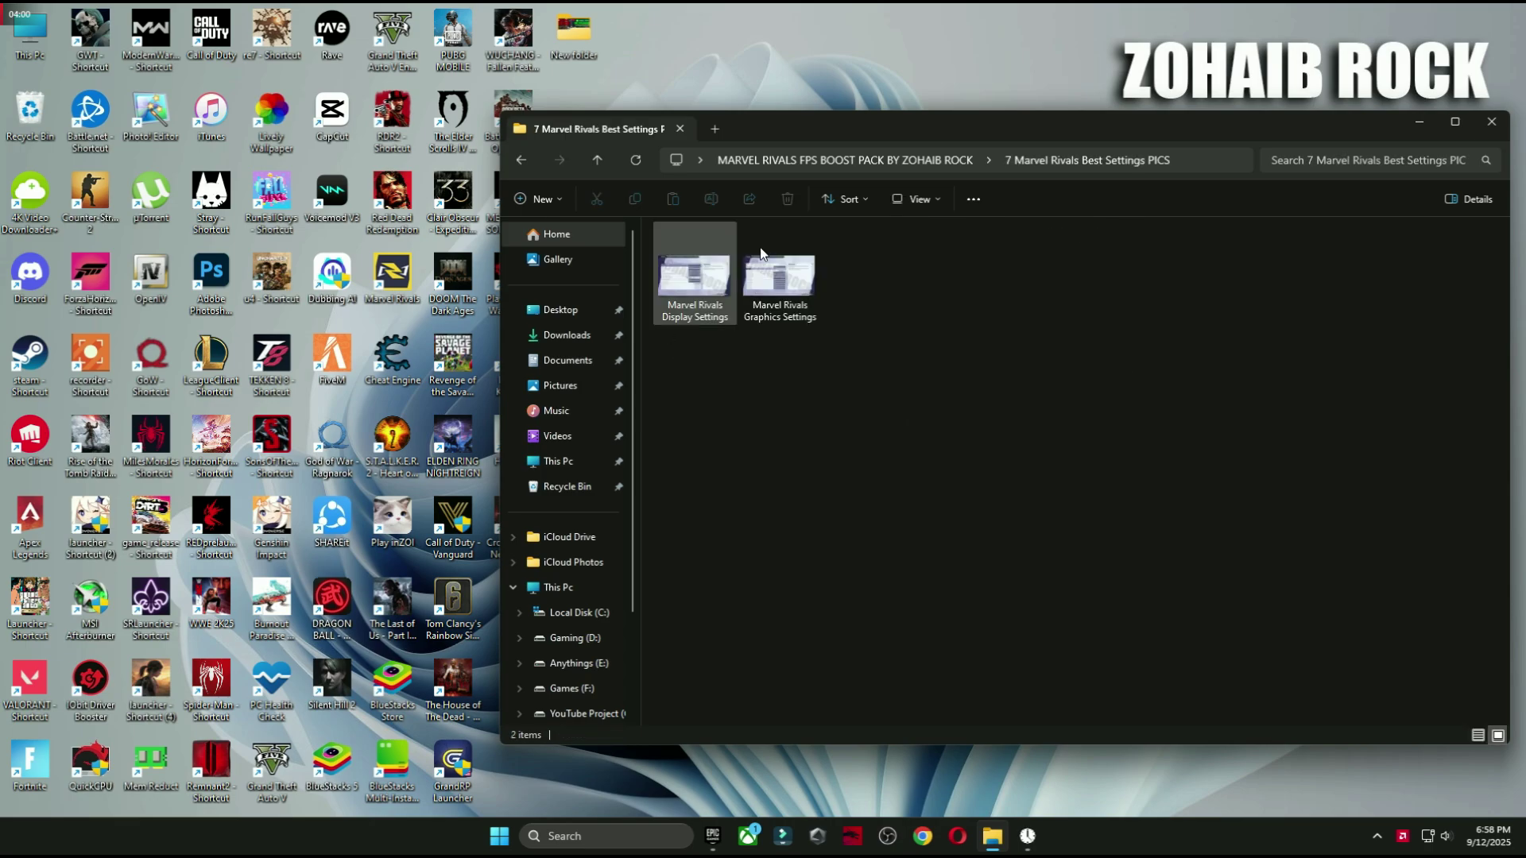
double_click(691, 278)
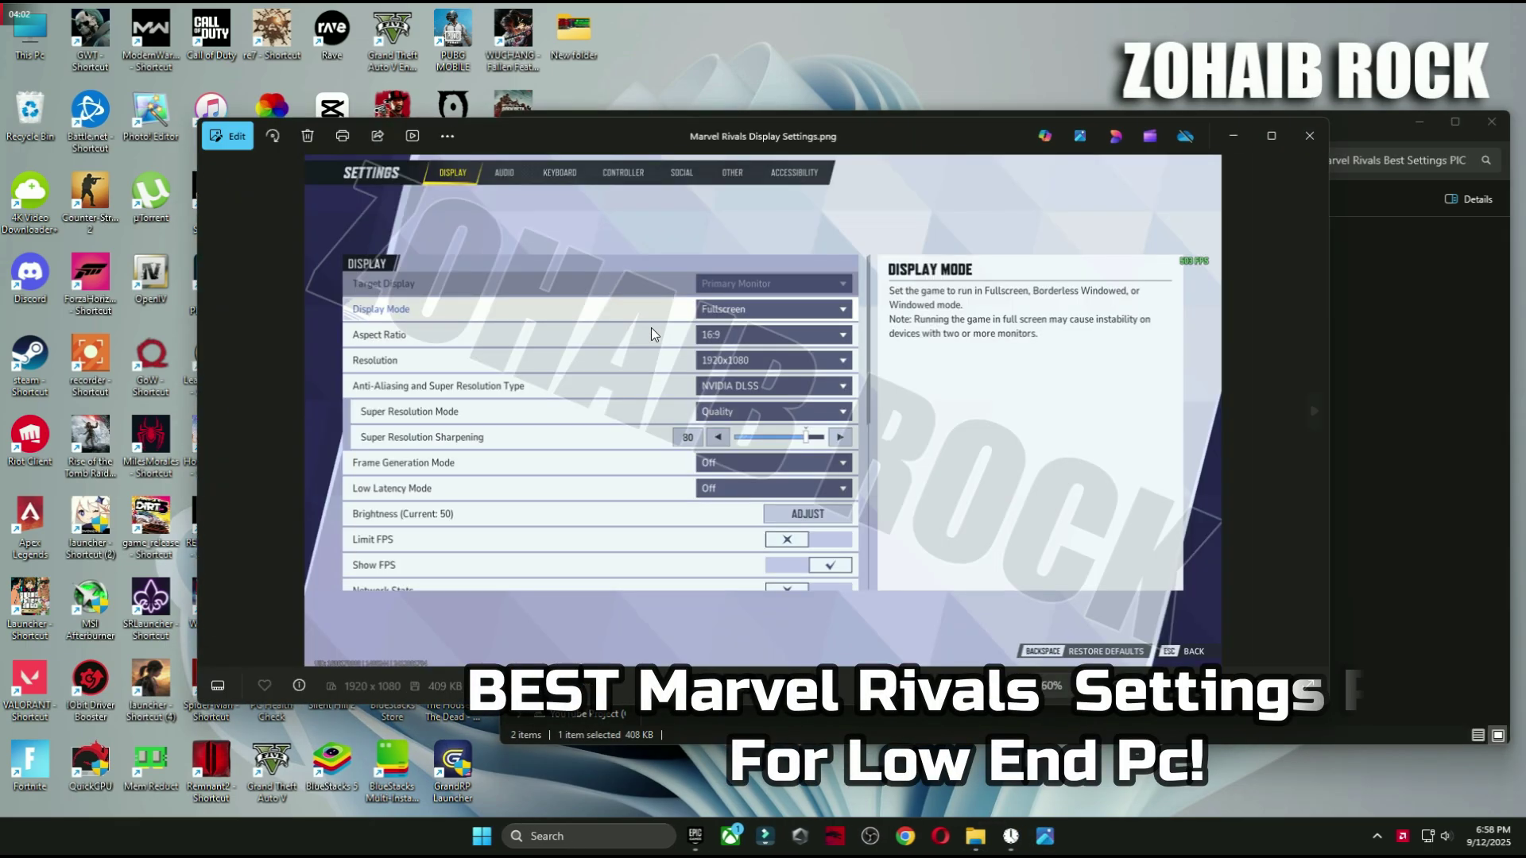
click(1311, 410)
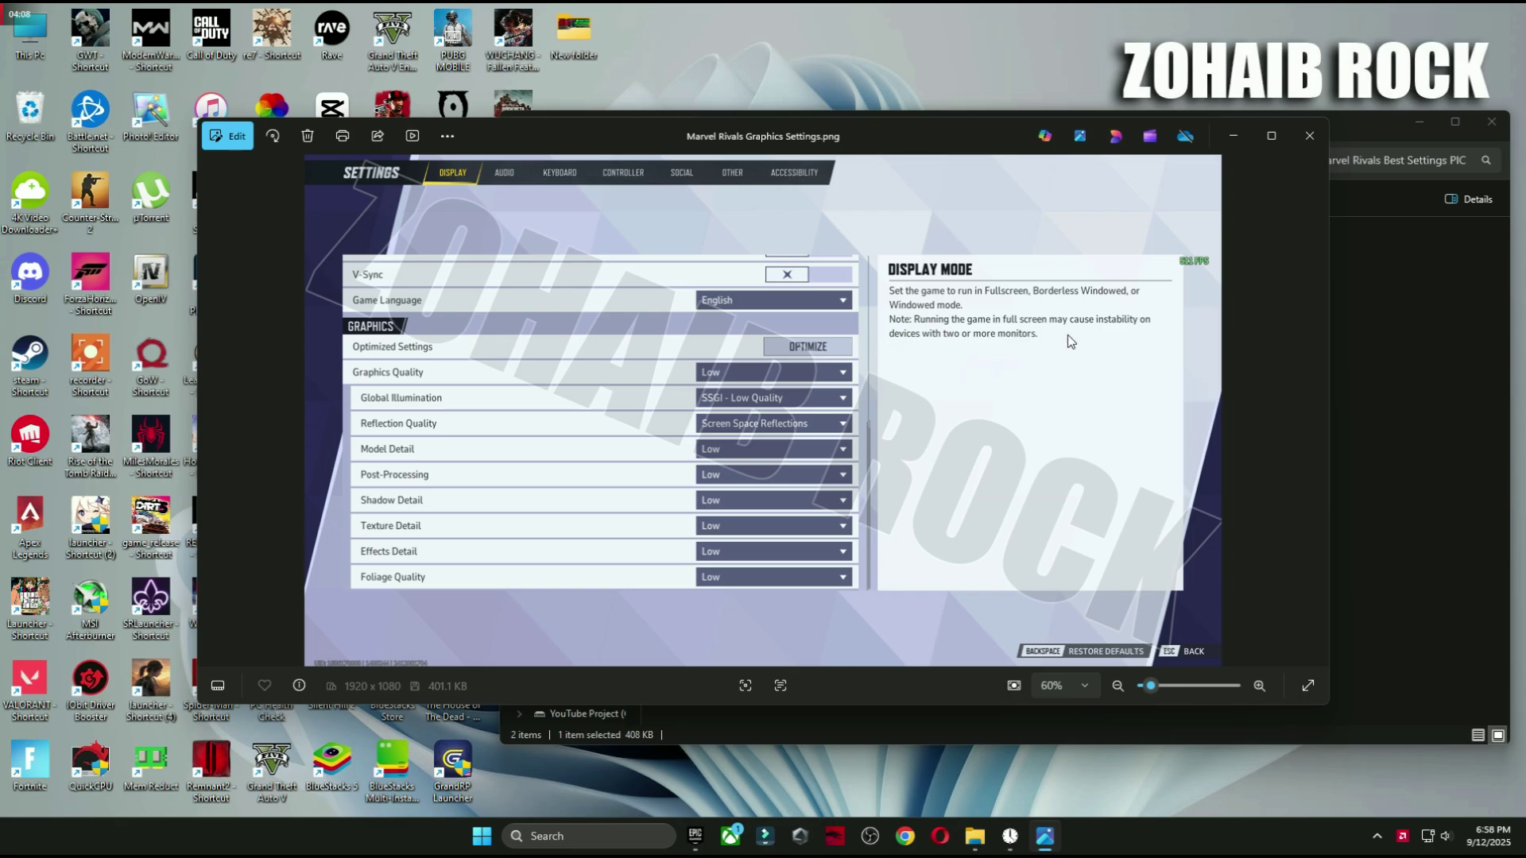
click(1311, 137)
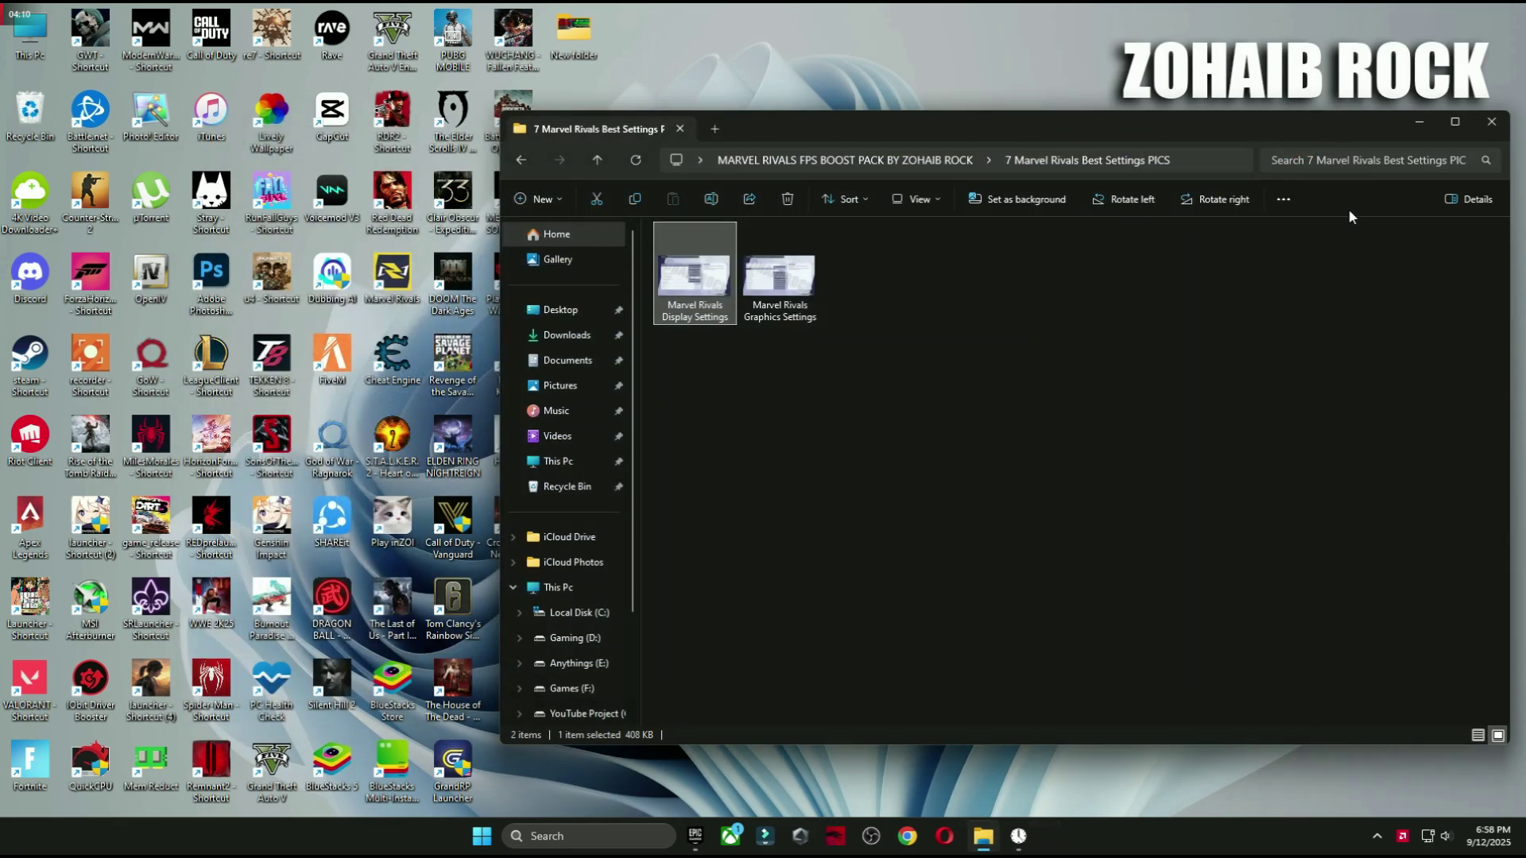
click(1492, 123)
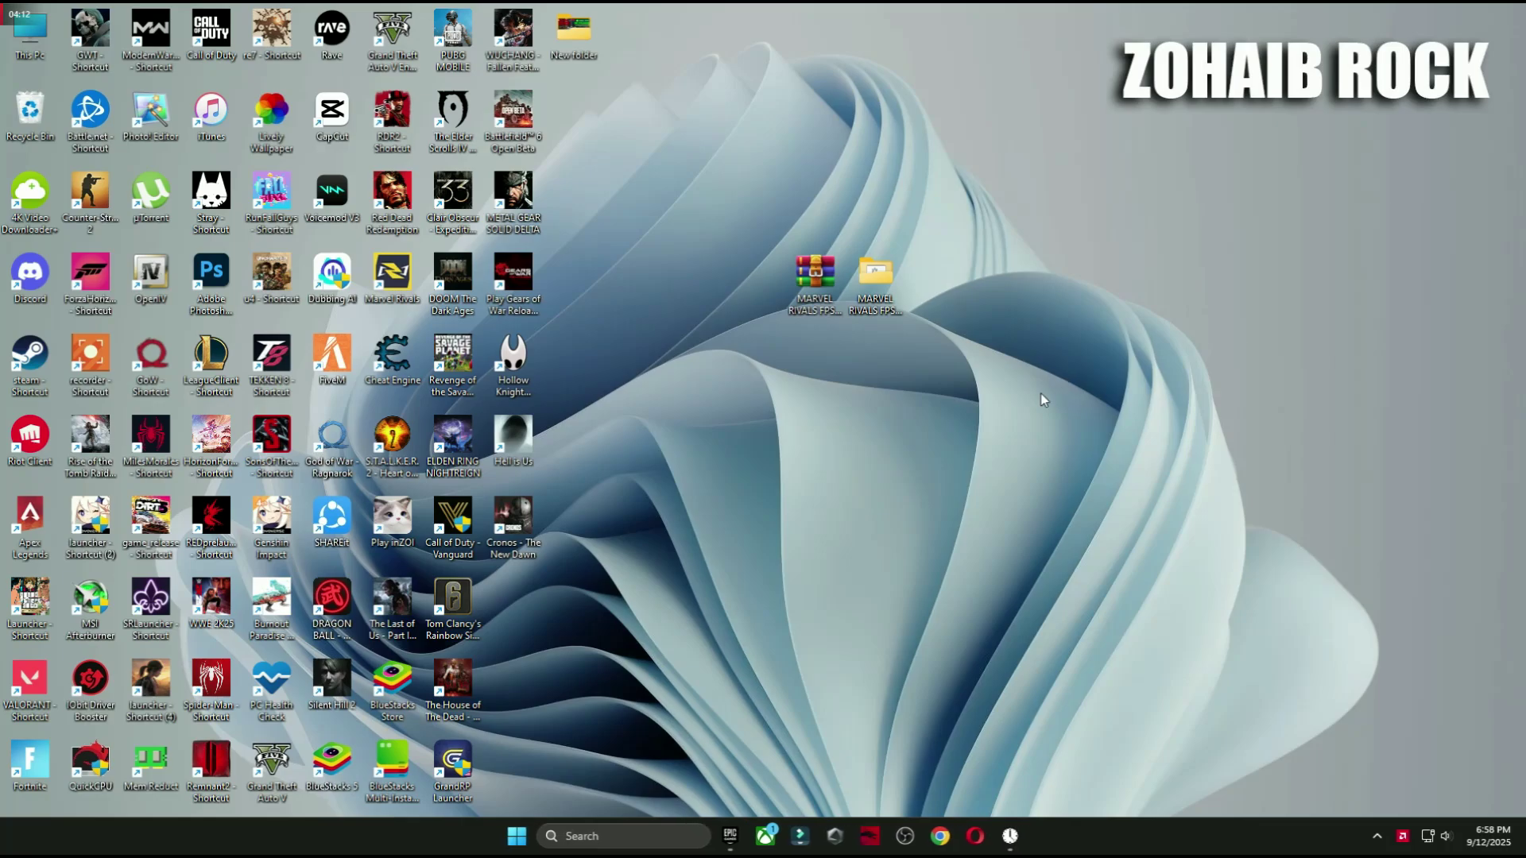
Open Game Mode in the Windows Gaming settings and go on to the related Graphics settings.
click(516, 835)
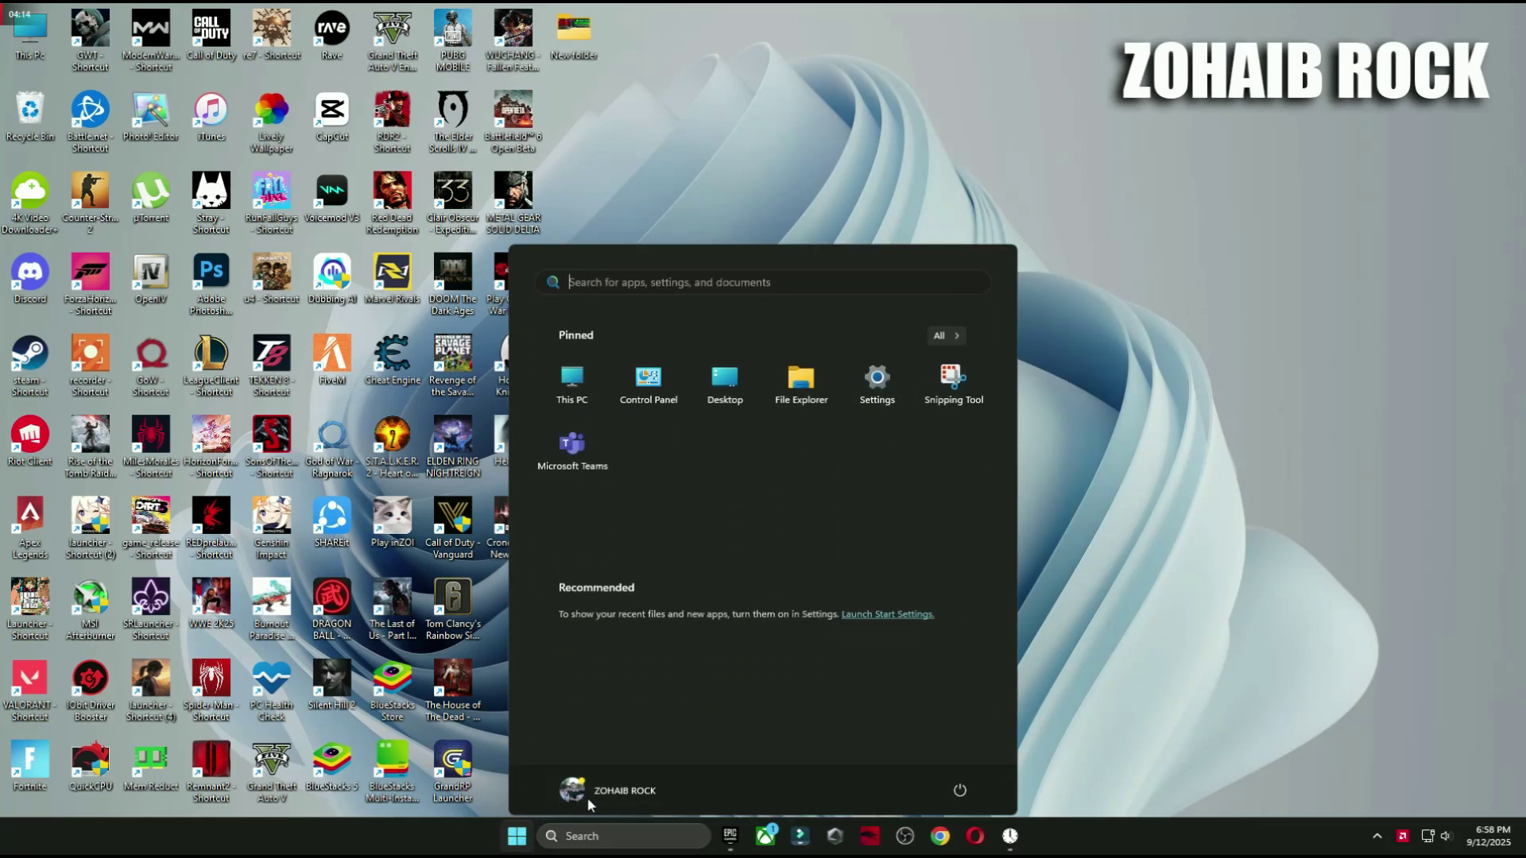
click(875, 379)
click(112, 394)
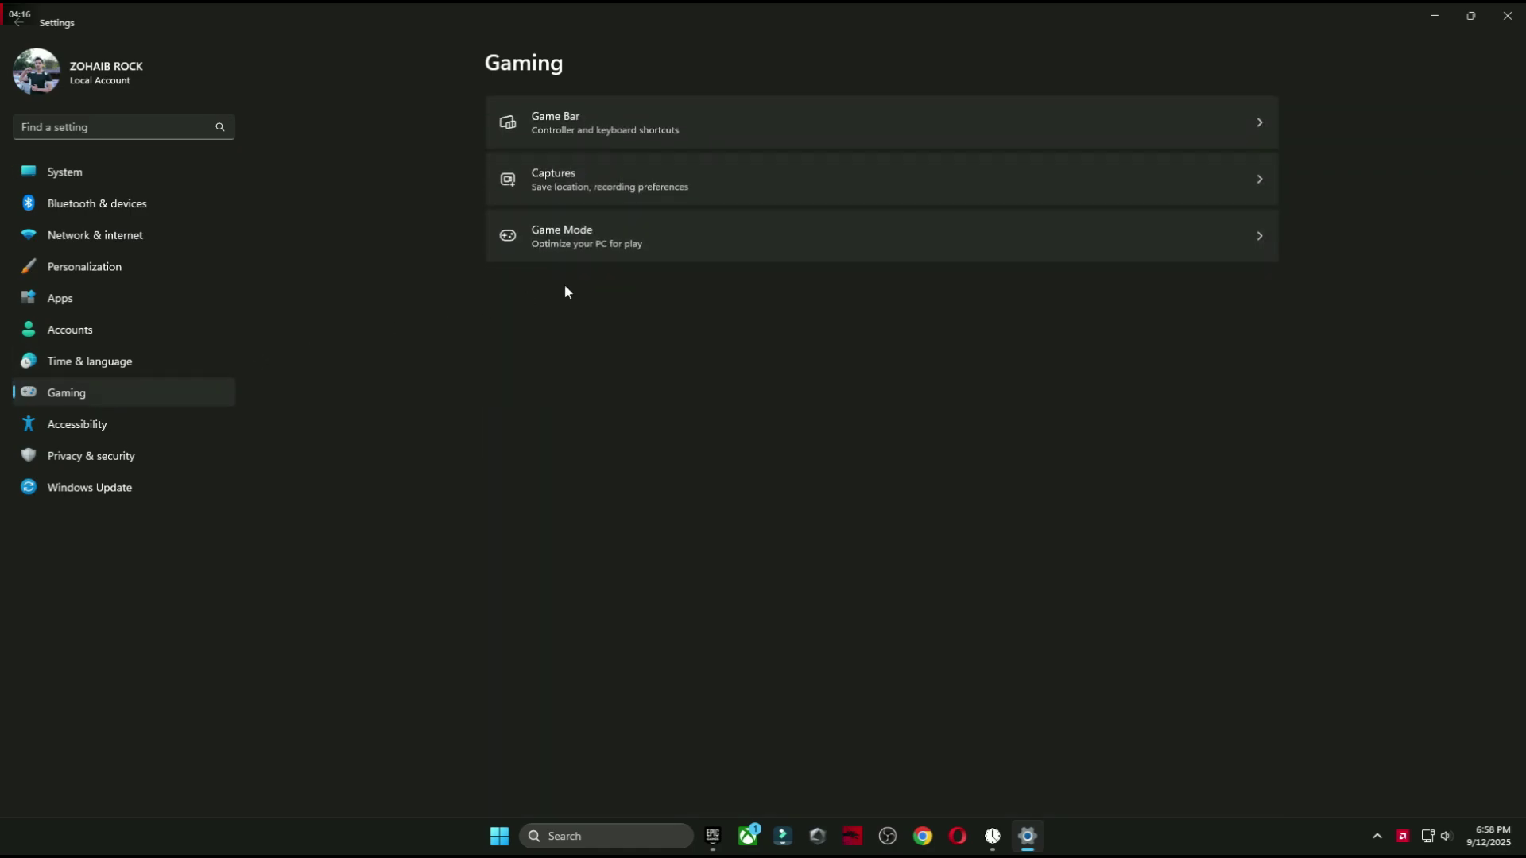
click(560, 240)
click(542, 236)
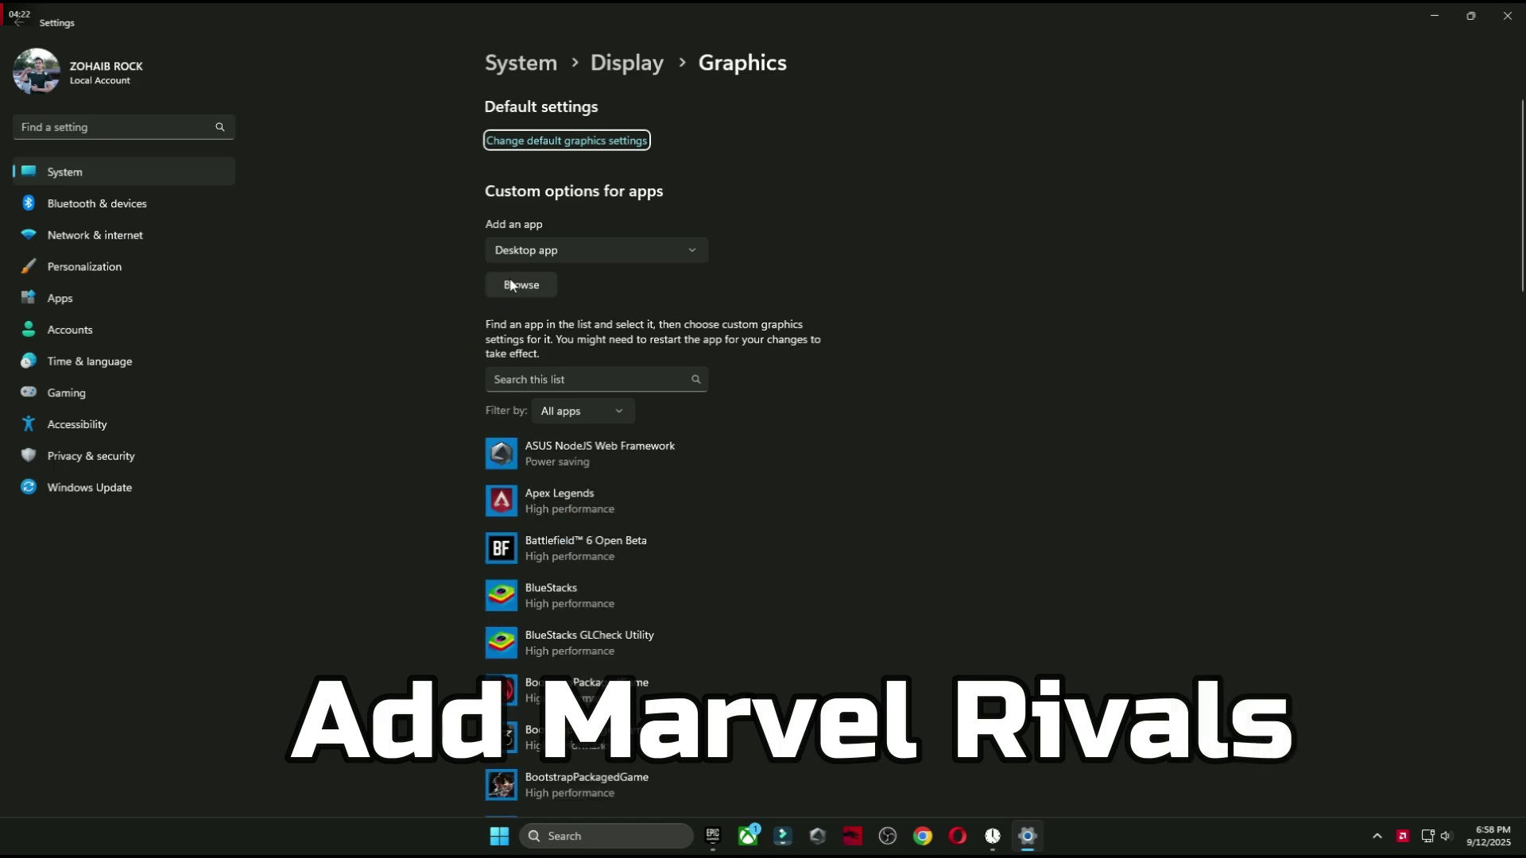
Find Marvel Rivals in the custom graphics app list and save its graphics preference as High performance.
scroll(423, 446, down, 5)
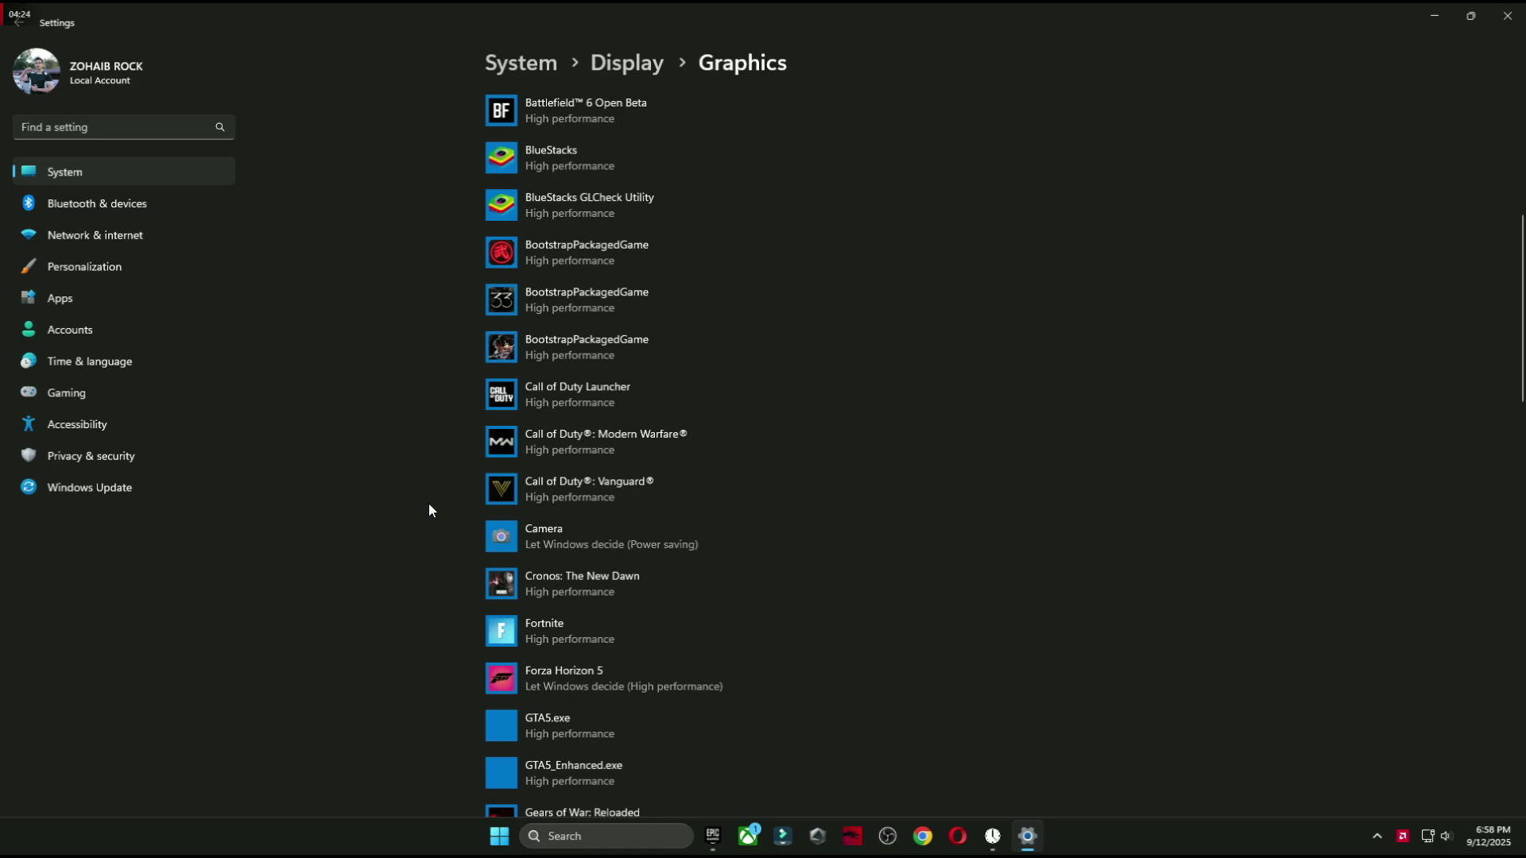
scroll(429, 504, down, 5)
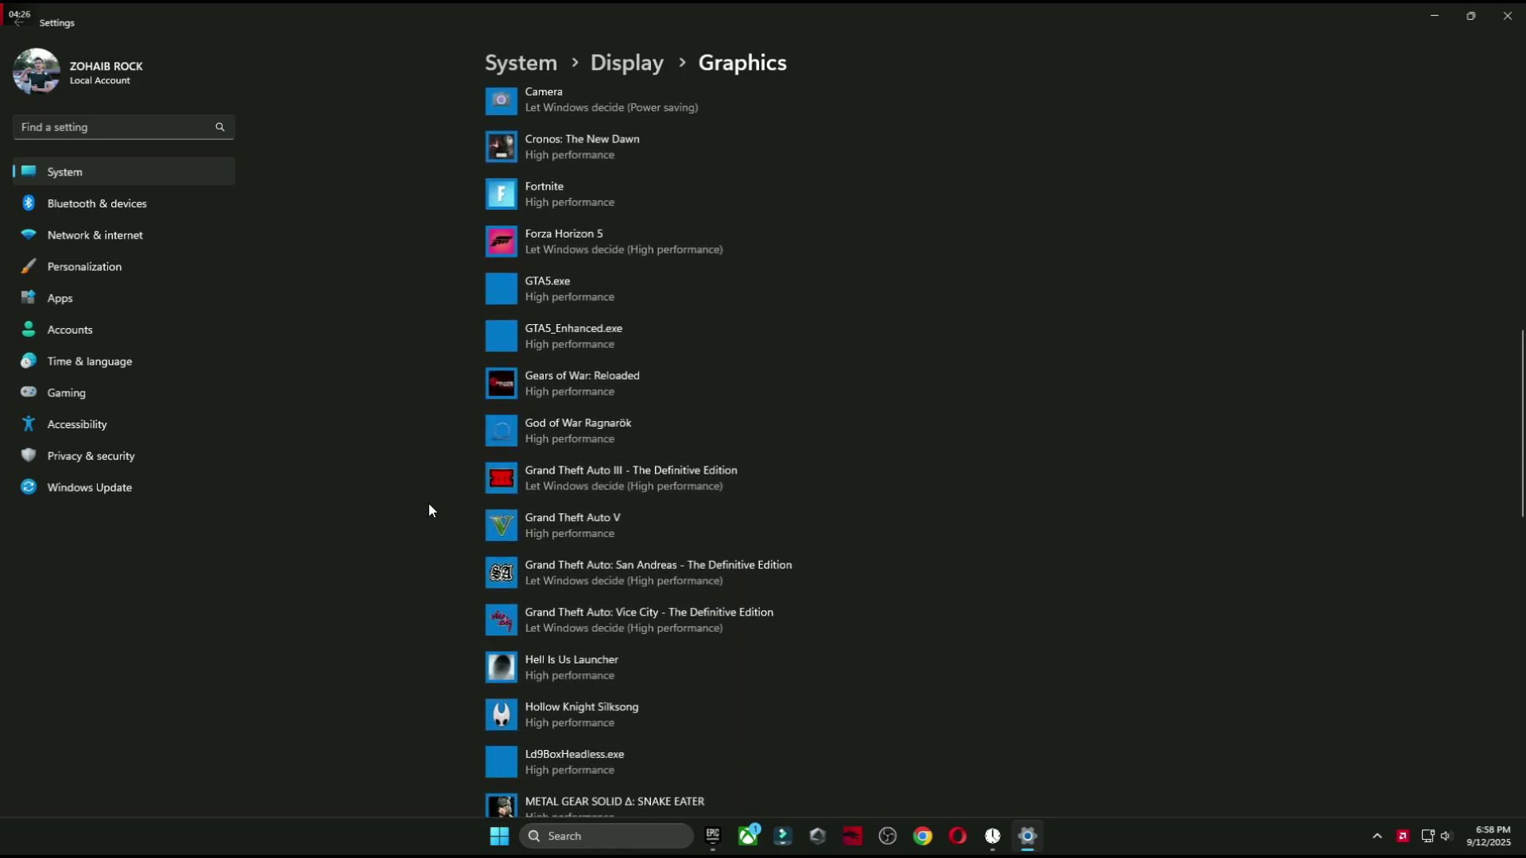
scroll(429, 510, down, 3)
click(594, 640)
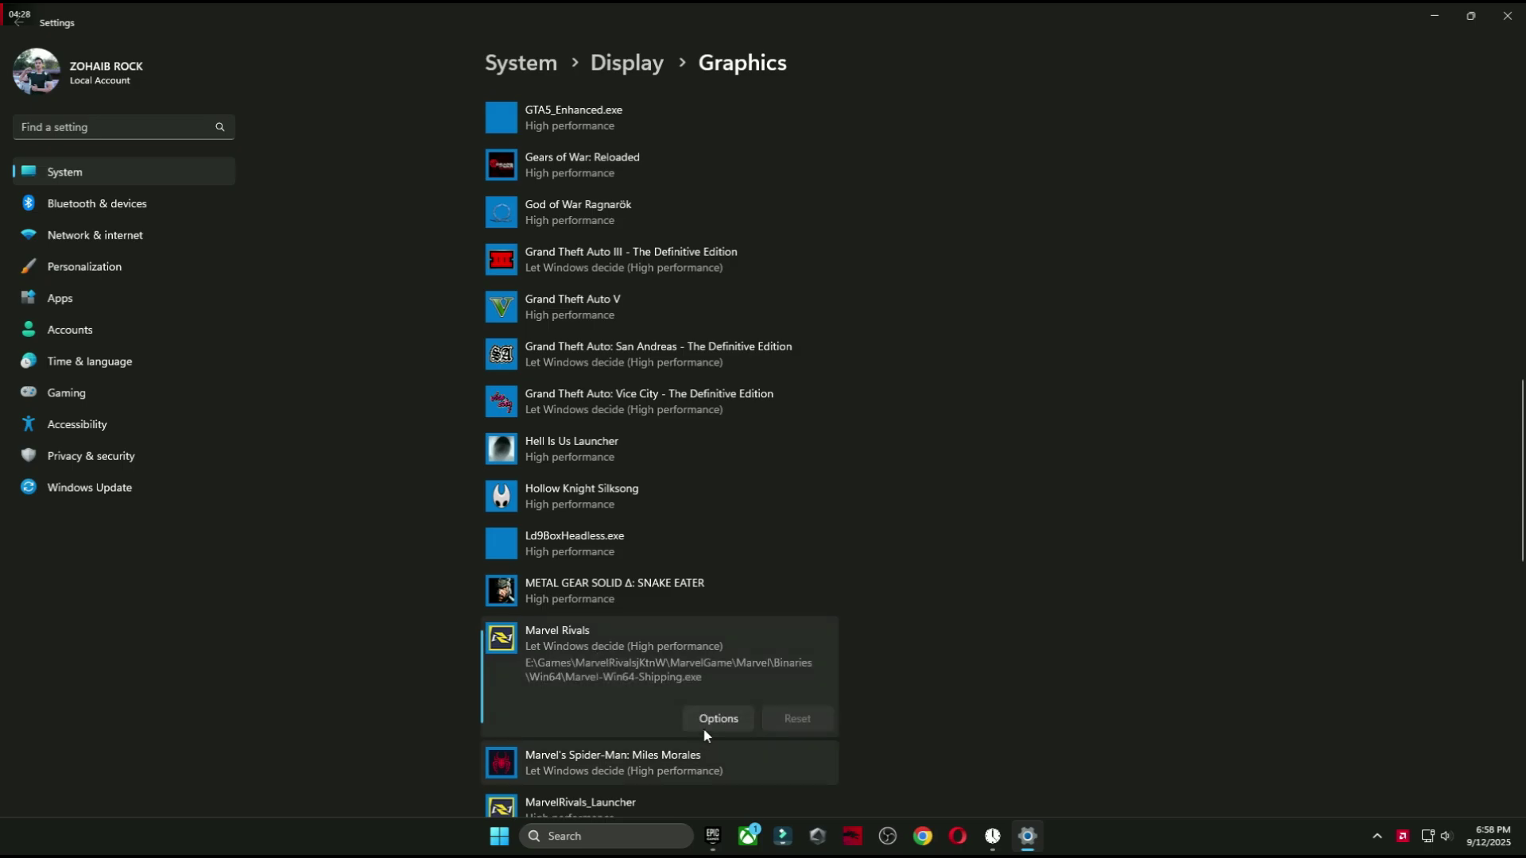
click(706, 729)
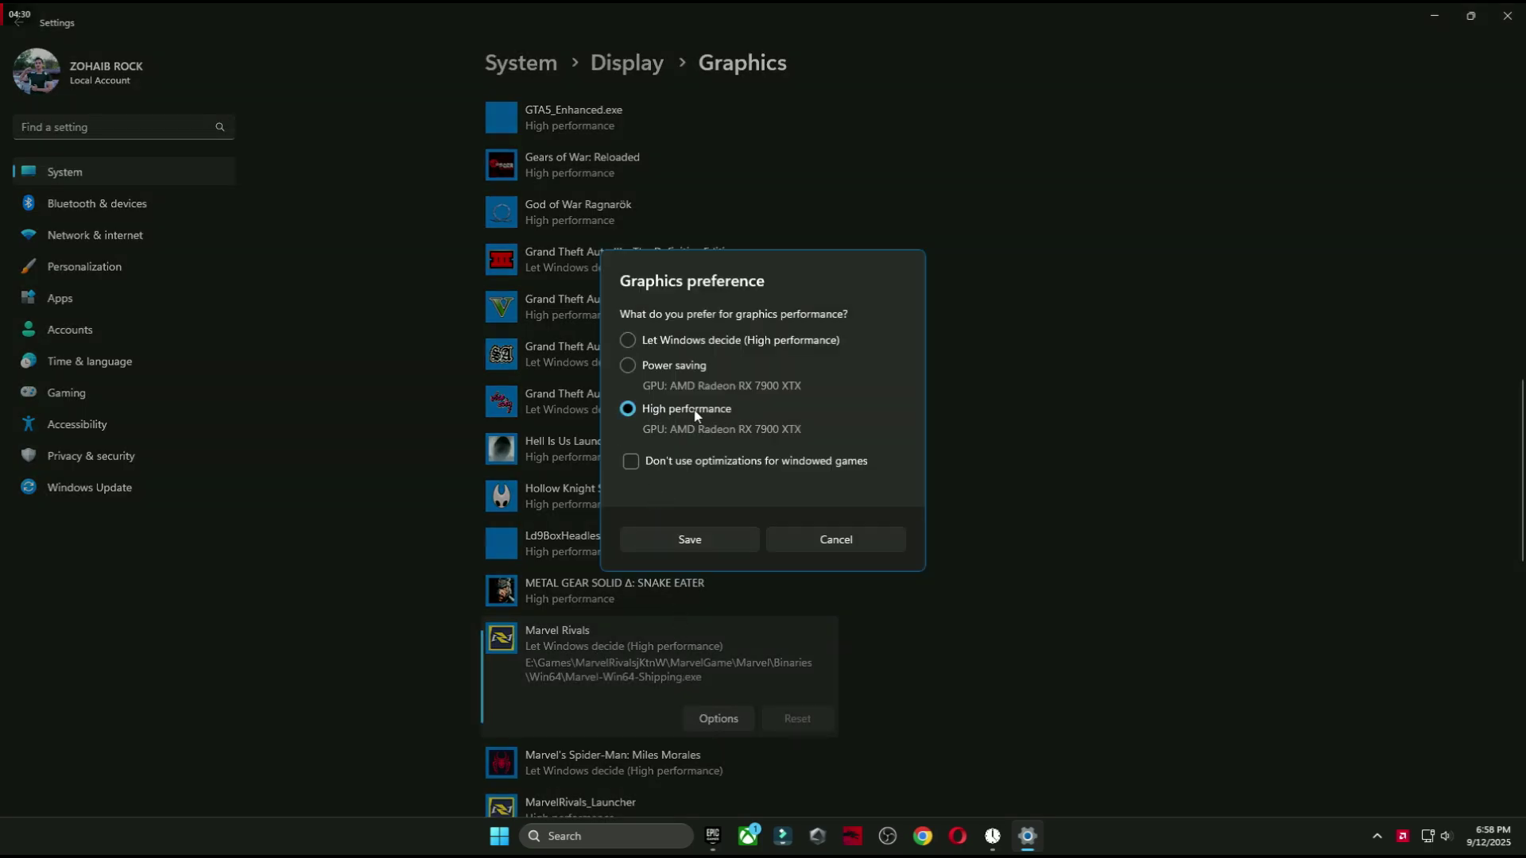
click(715, 539)
Save the High performance graphics preference for MarvelRivals_Launcher and close Windows Settings.
scroll(564, 554, down, 4)
click(667, 481)
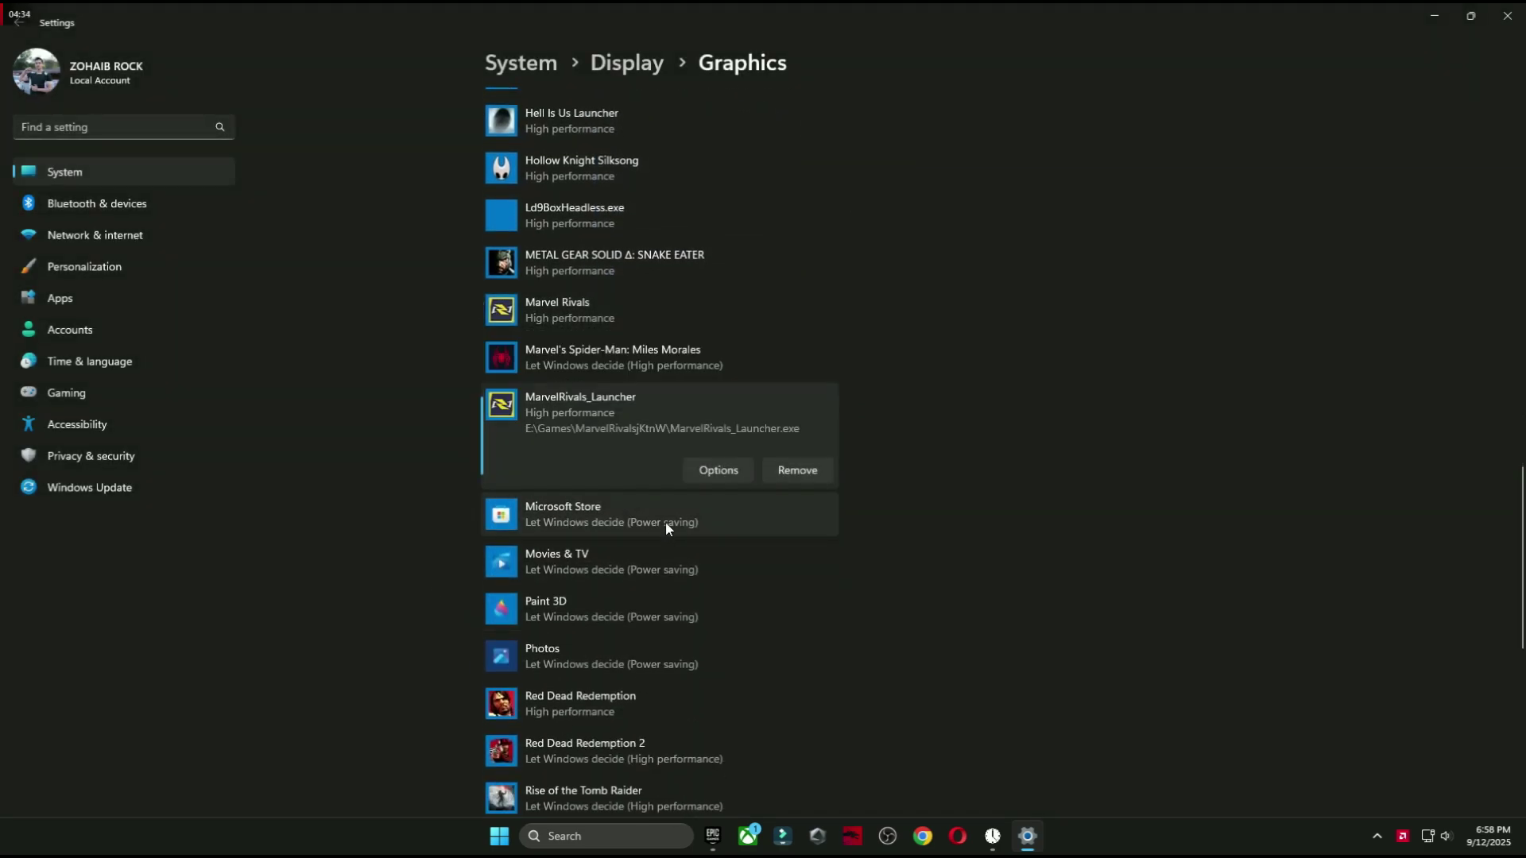
click(715, 470)
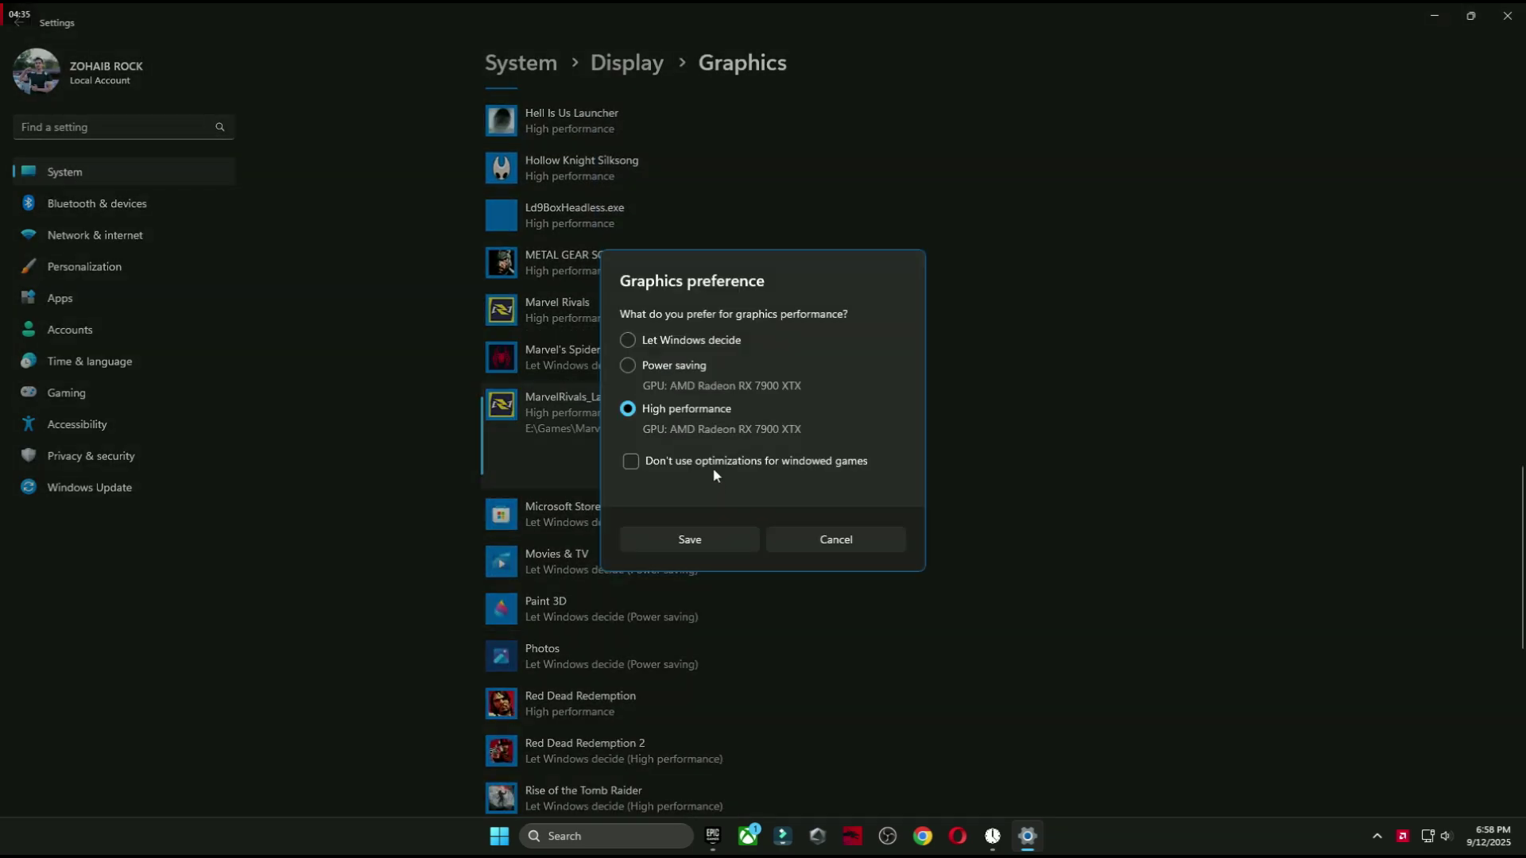
click(688, 536)
click(1507, 16)
Restart the PC to apply the changes.
click(570, 836)
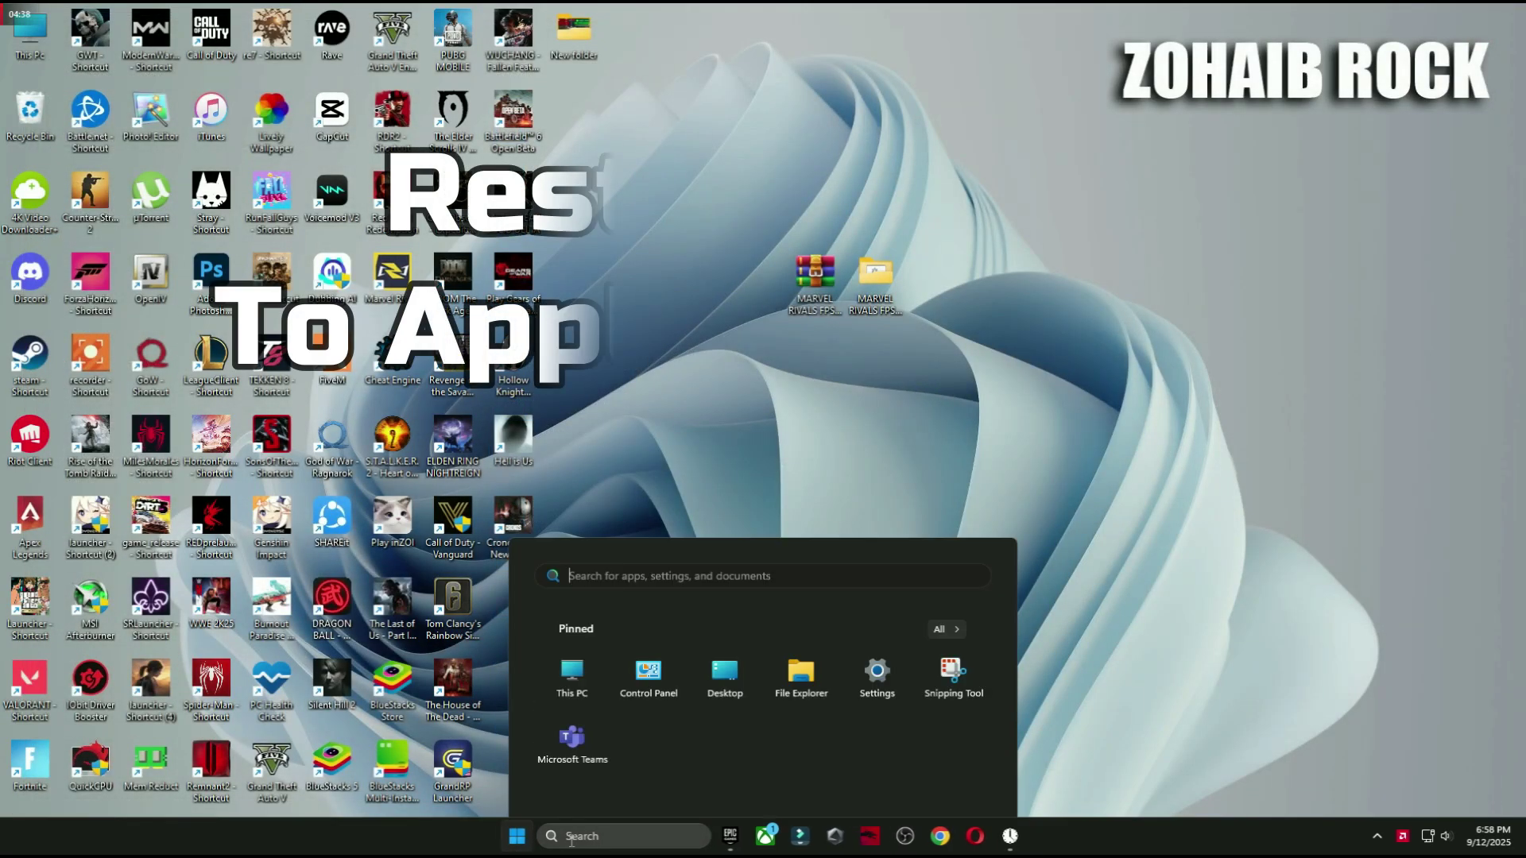
click(959, 782)
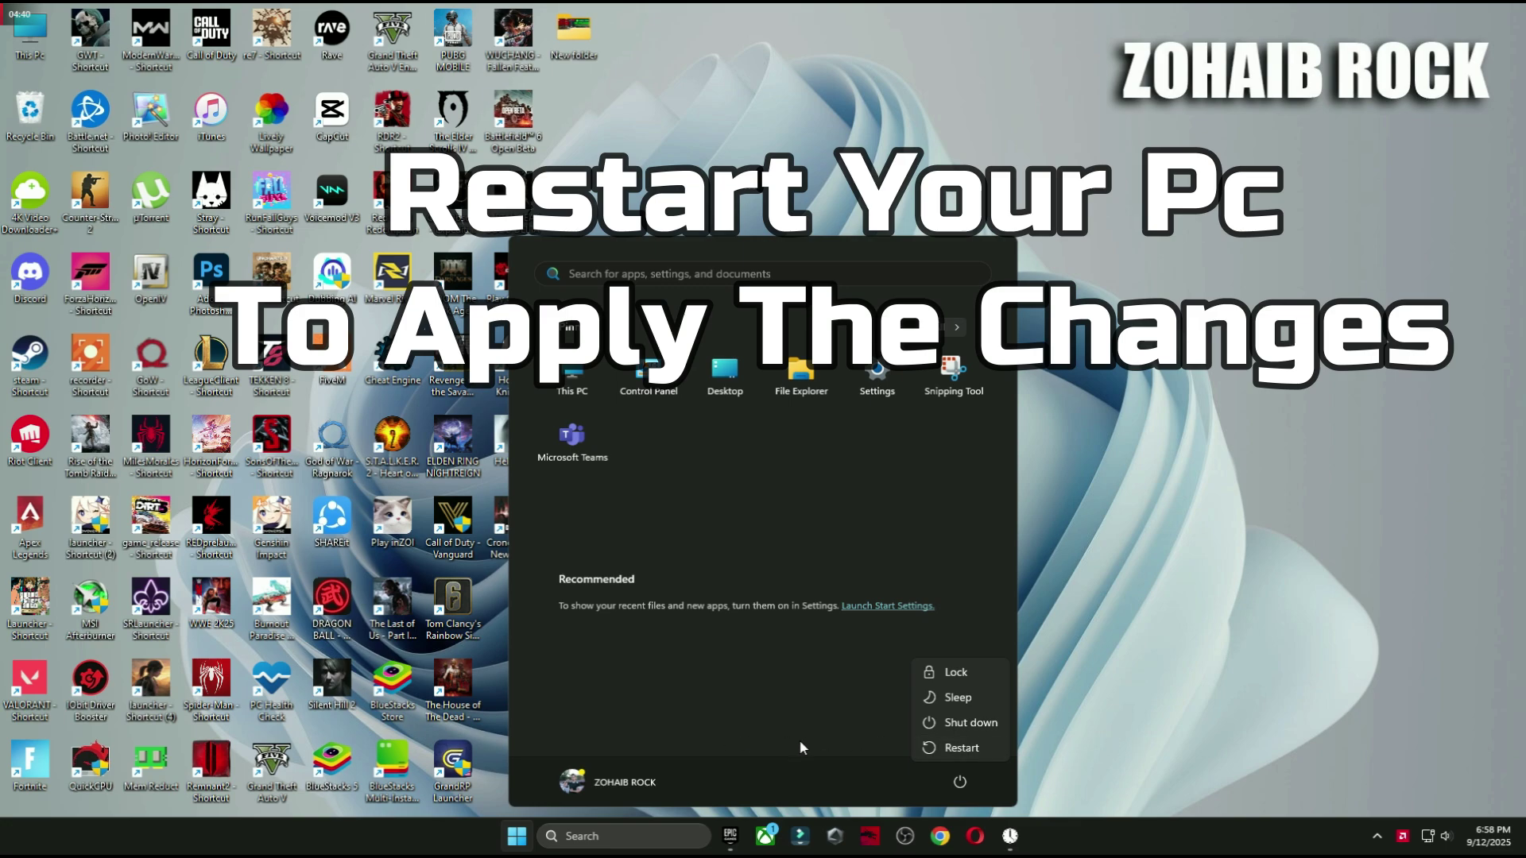
click(961, 748)
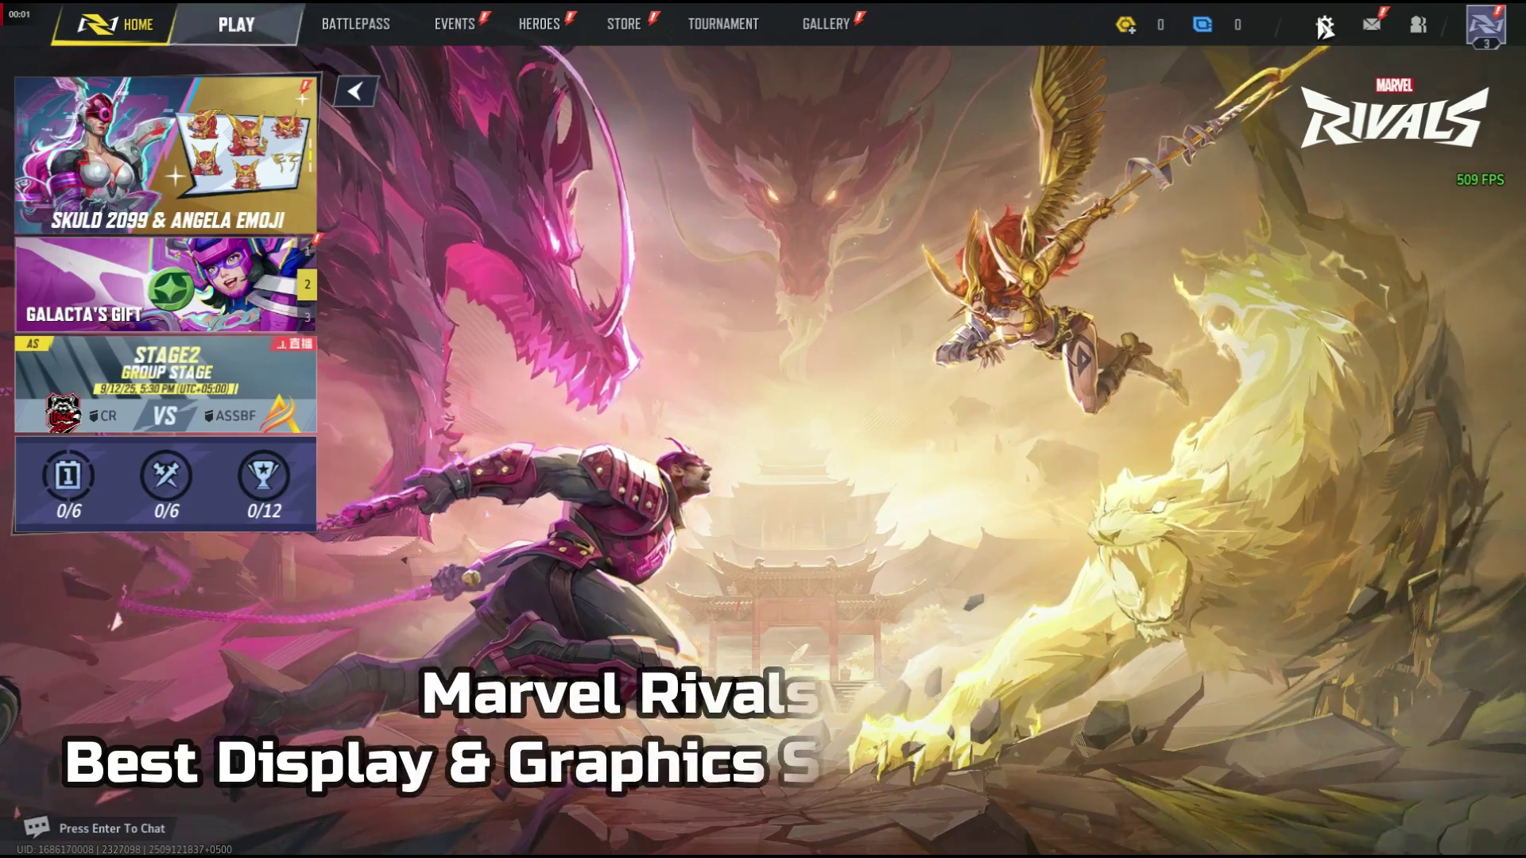
Open the Marvel Rivals in-game display settings and choose AMD FSR3 as the Anti-Aliasing and Super Resolution Type.
click(1327, 24)
click(759, 330)
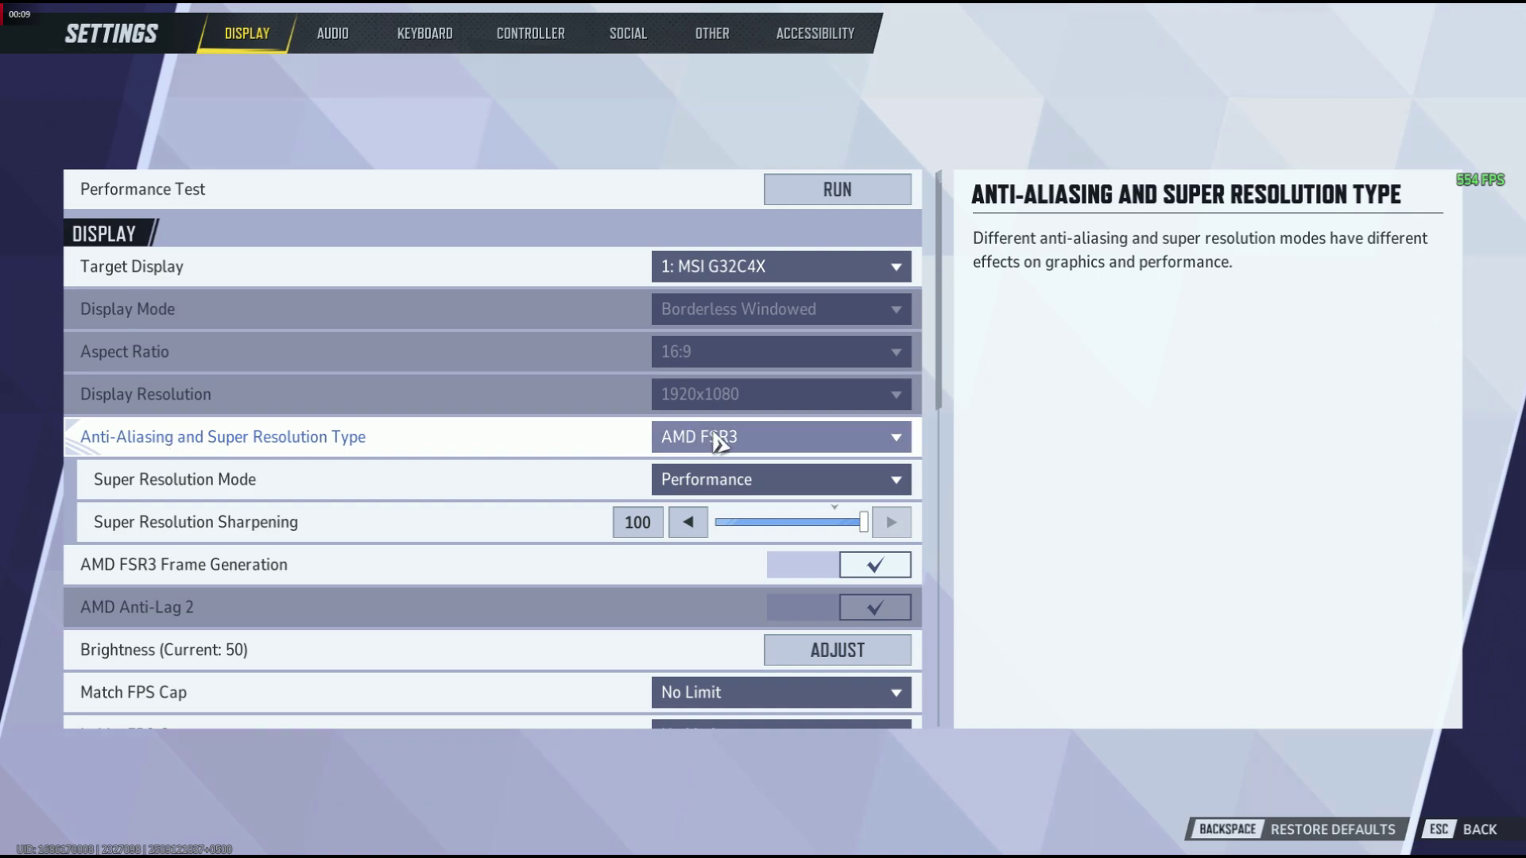
click(897, 438)
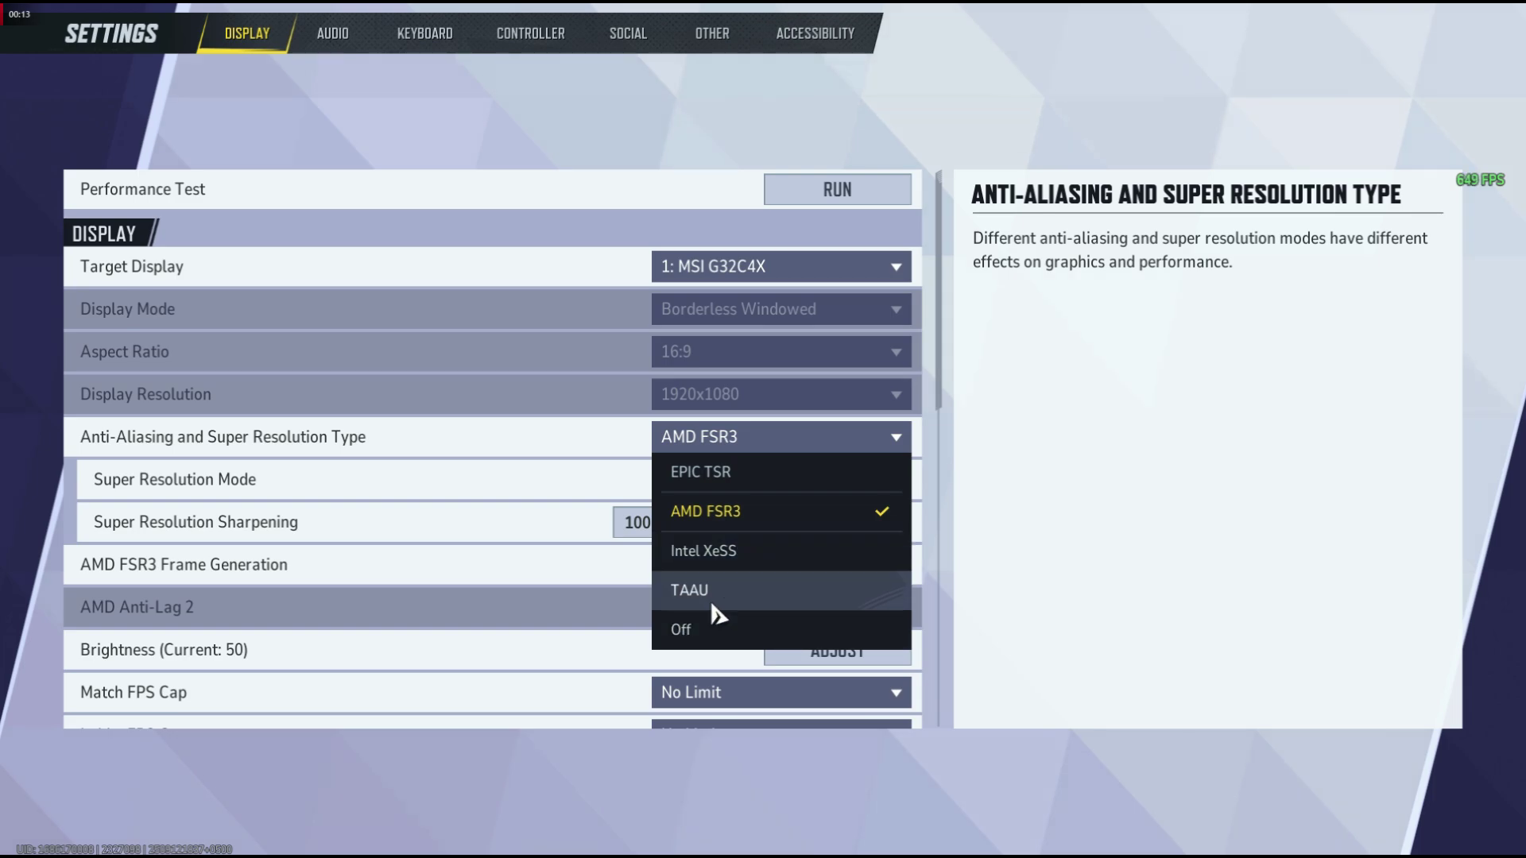
click(703, 520)
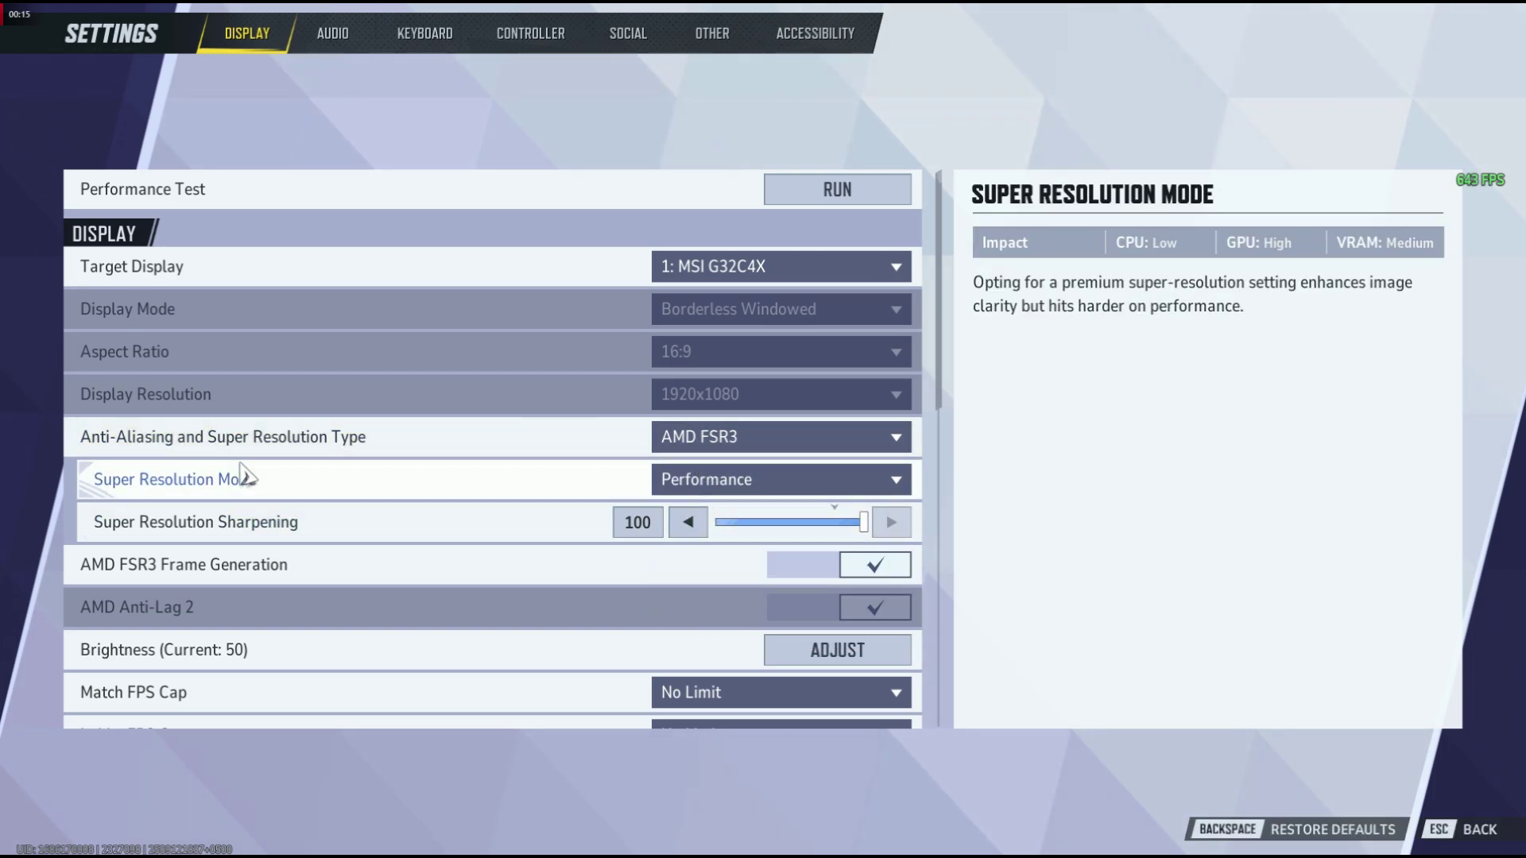
Set Super Resolution Mode to Performance and review the FPS caps, V-Sync and graphics quality settings.
click(724, 480)
click(690, 673)
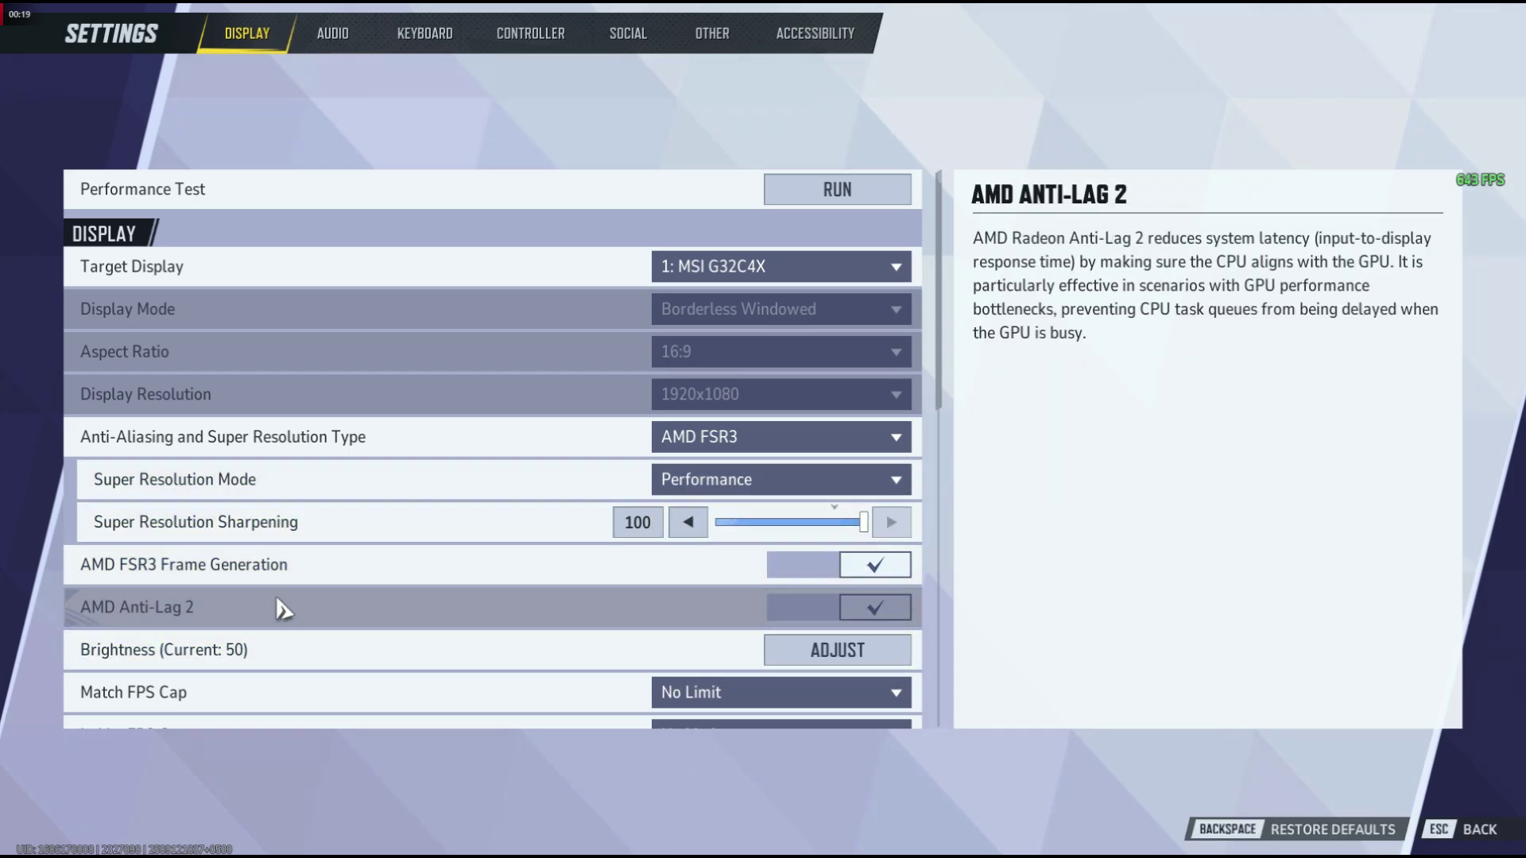
scroll(943, 430, down, 5)
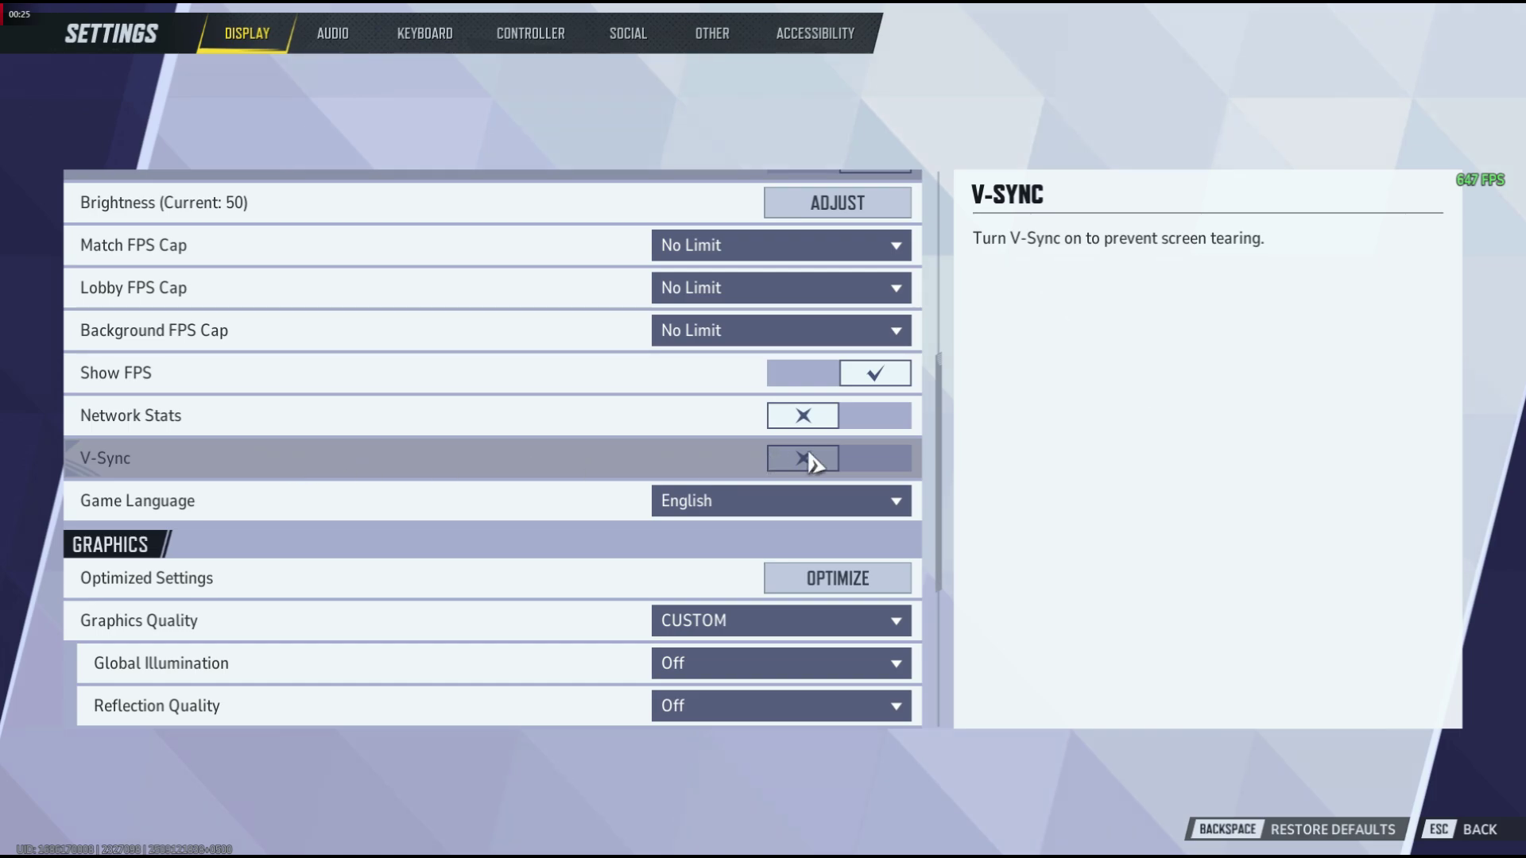
drag(940, 477, 967, 617)
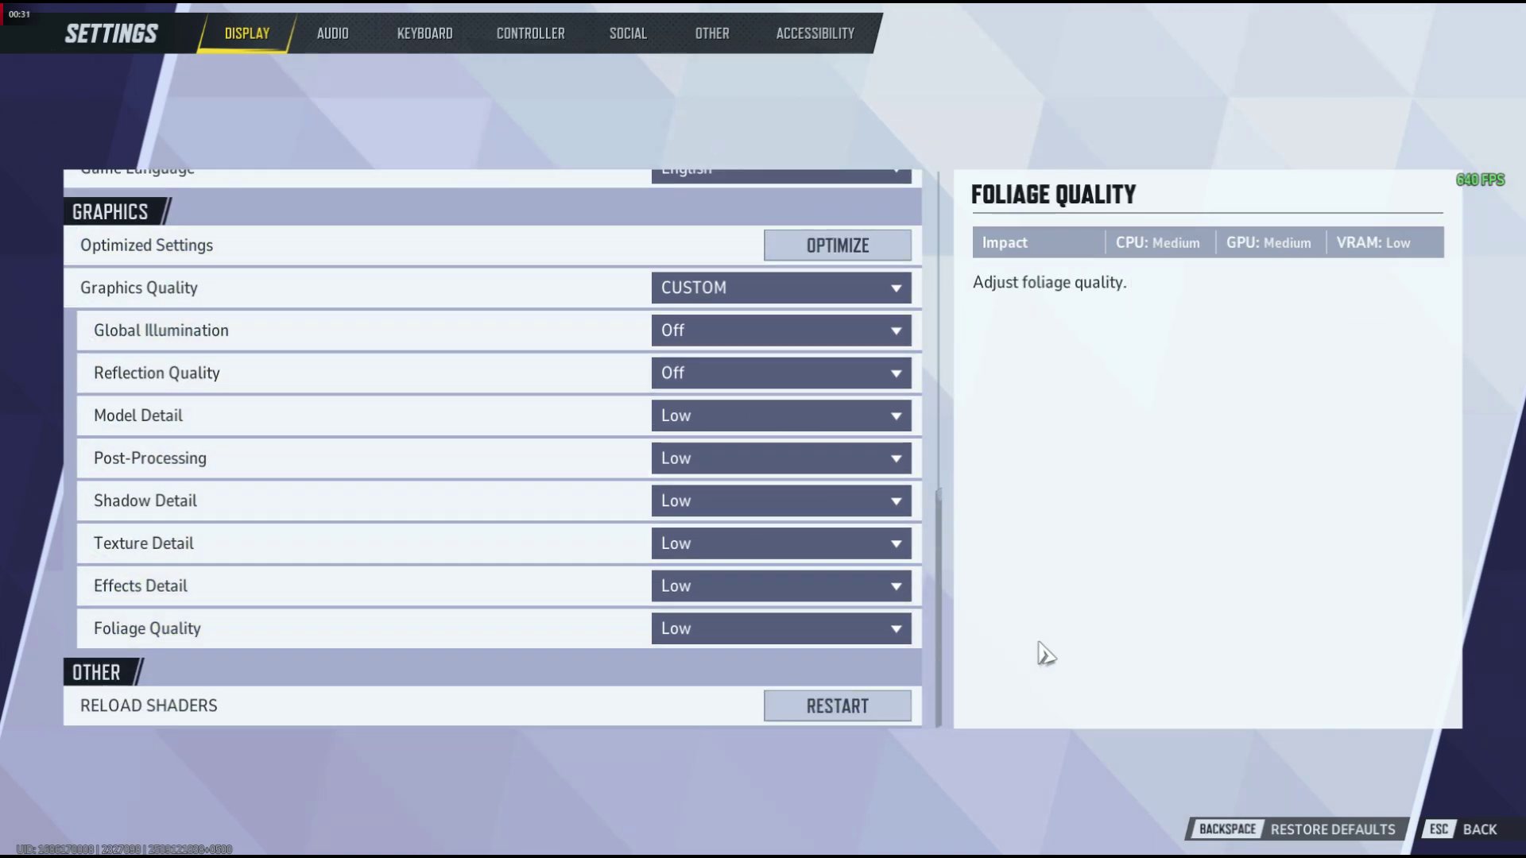